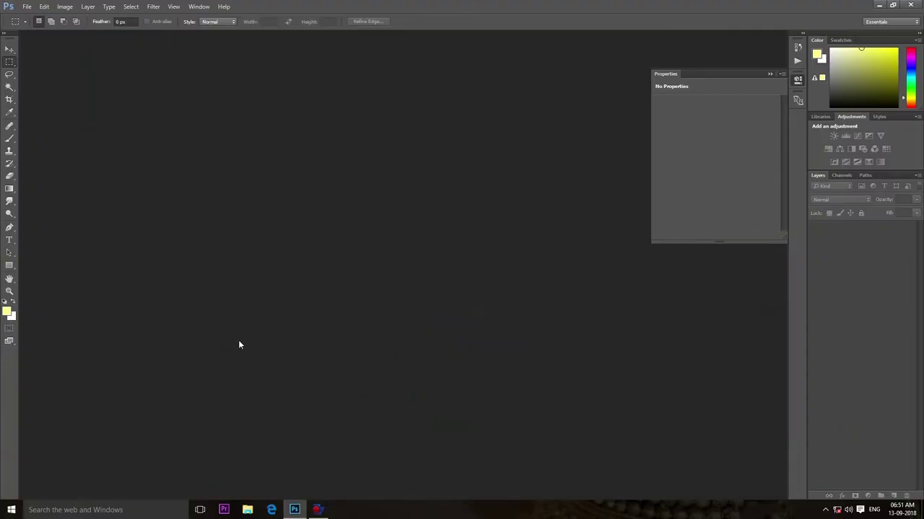
Open the 'working shadow T' photo from the Downloads folder.
left_click(34, 9)
left_click(36, 27)
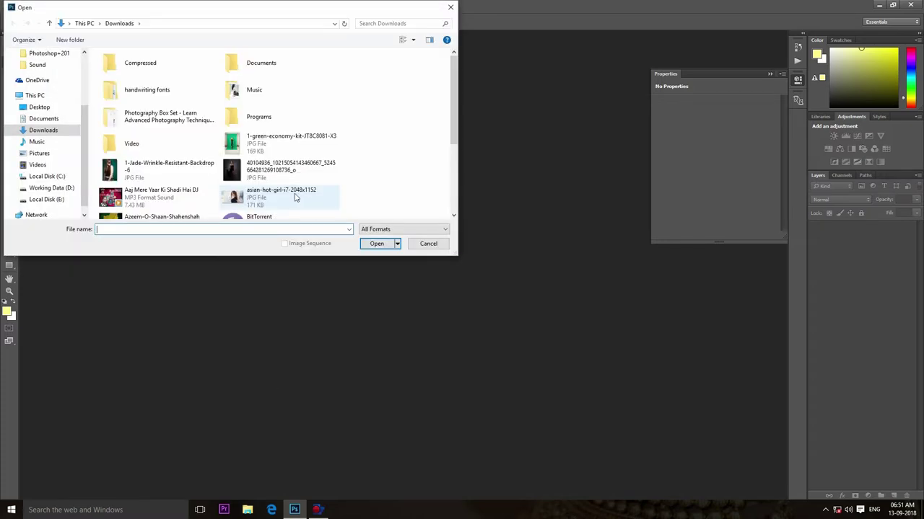
scroll(252, 137, "down", 3)
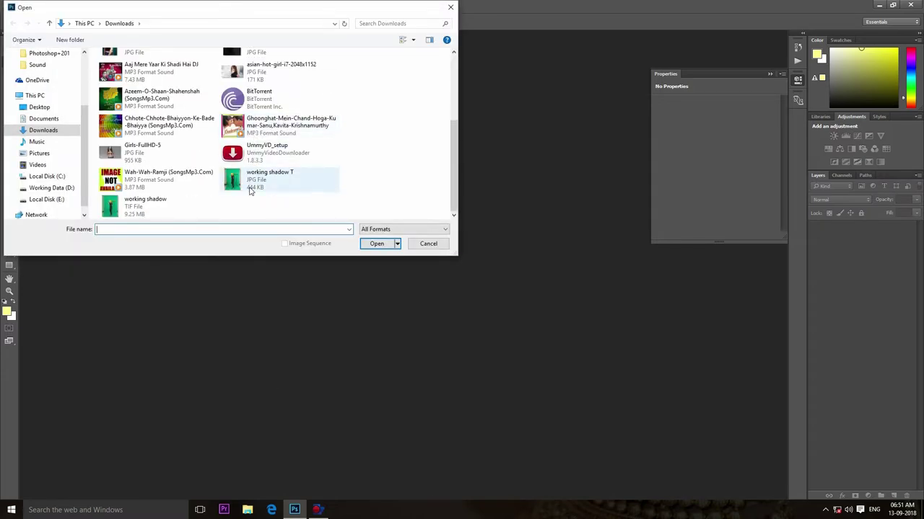
mouse_move(269, 179)
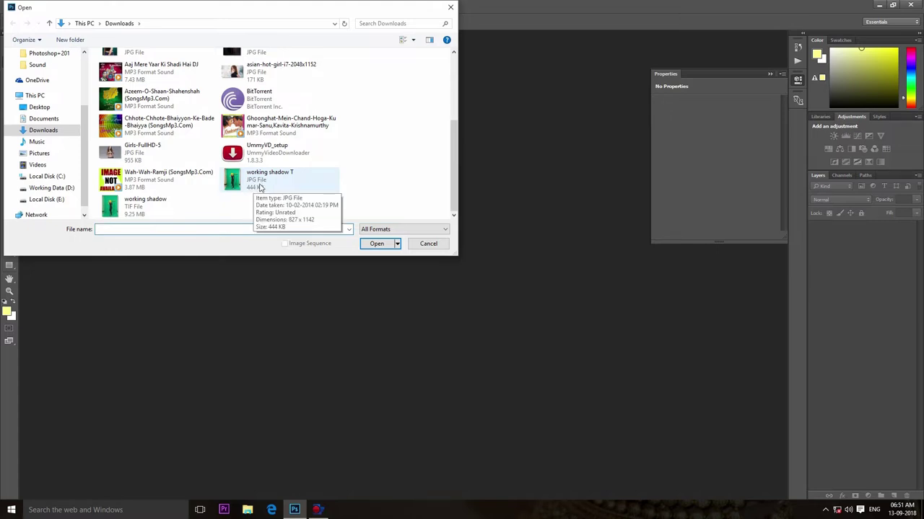
left_click(266, 187)
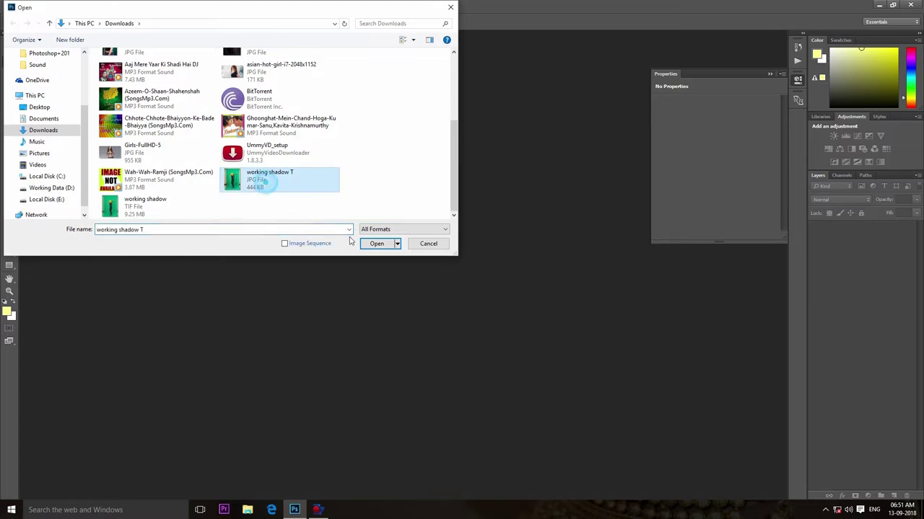
left_click(384, 244)
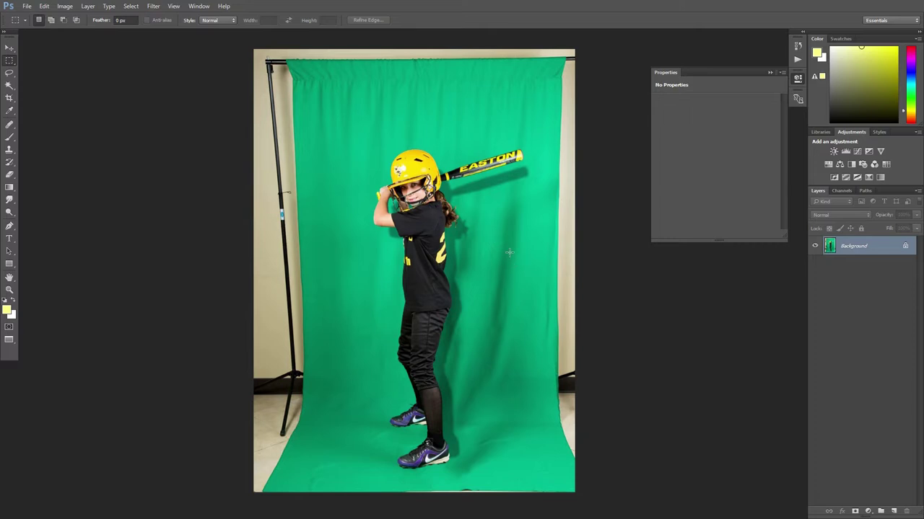
Make a trial Magic Wand selection of the green backdrop, adding the lower-left patches.
scroll(509, 252, "up", 2)
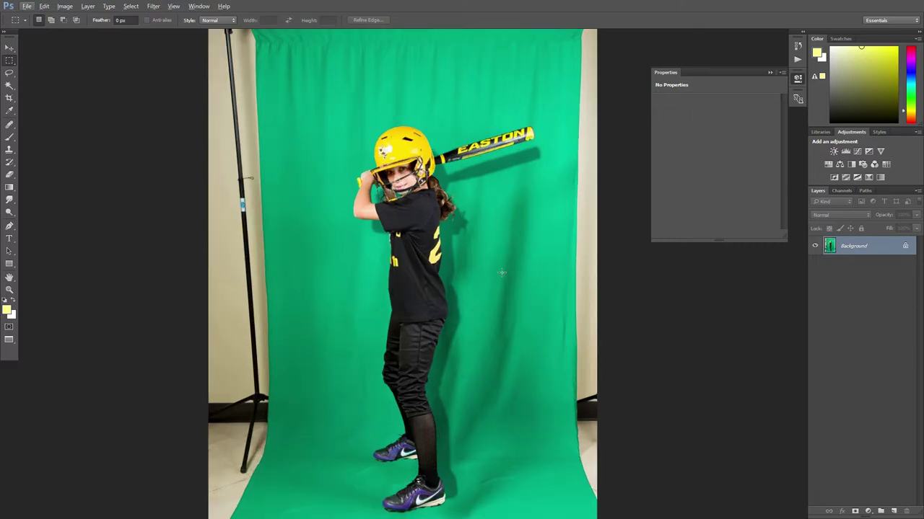
scroll(430, 215, "down", 1)
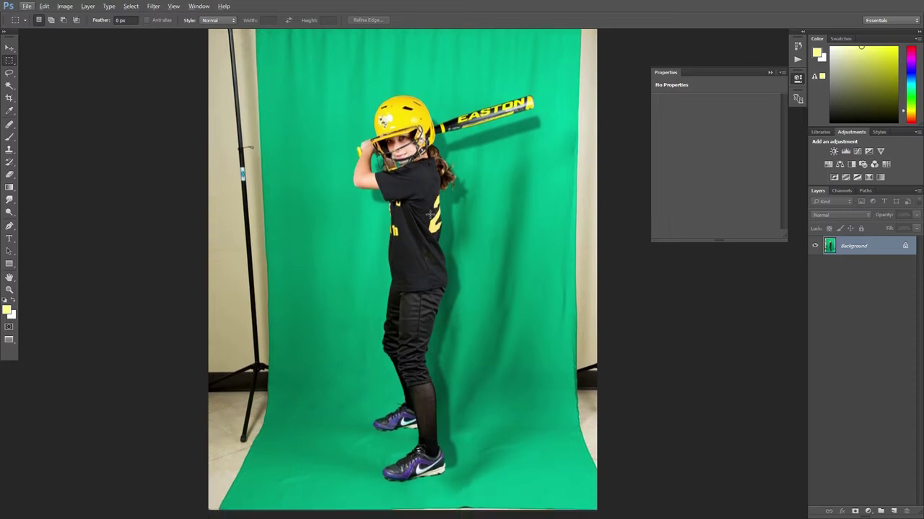
scroll(430, 214, "down", 3)
scroll(430, 214, "up", 2)
scroll(430, 214, "up", 1)
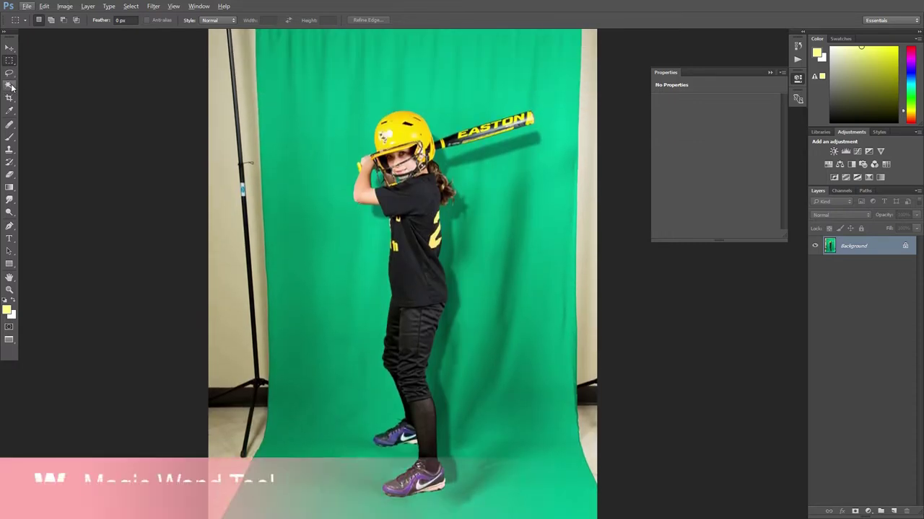
left_click(12, 88)
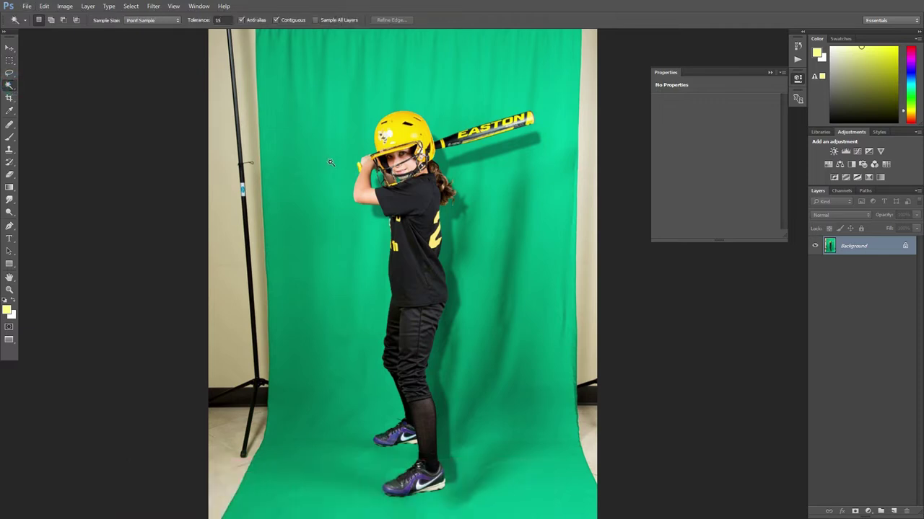
left_click(322, 132)
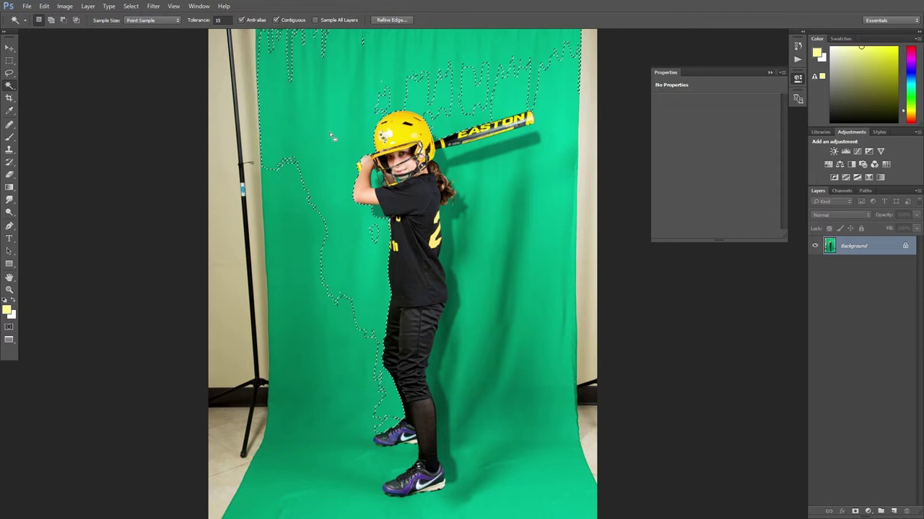
left_click(51, 20)
left_click(352, 275)
left_click(351, 303)
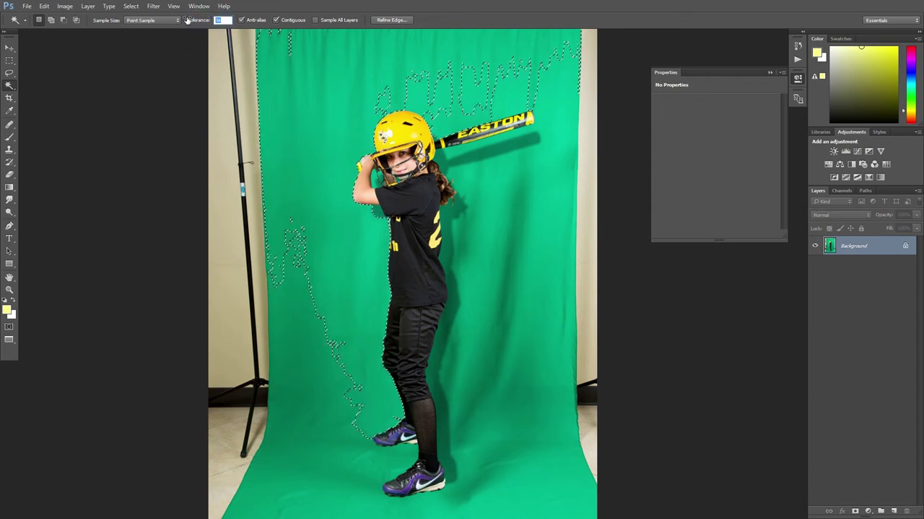
Set the Magic Wand tolerance to 40, clear the selection and reselect the backdrop.
type("40")
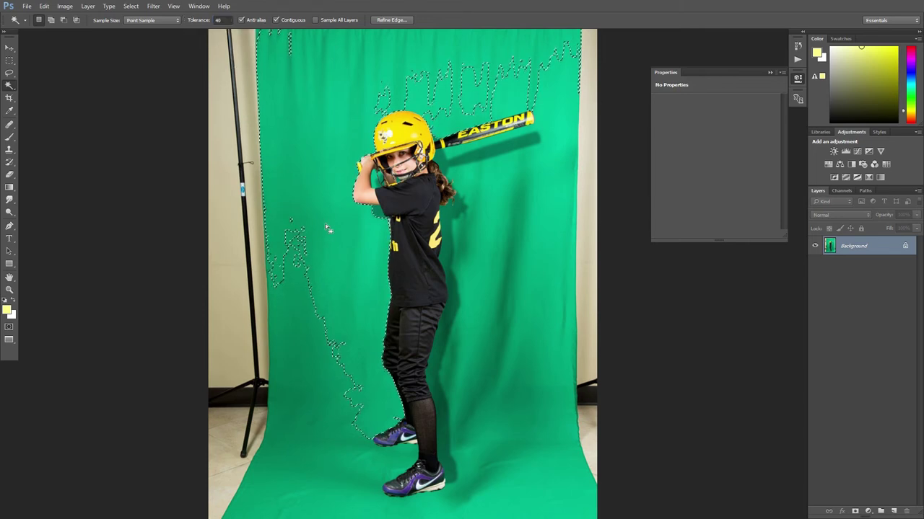
key("ctrl+d")
left_click(329, 264)
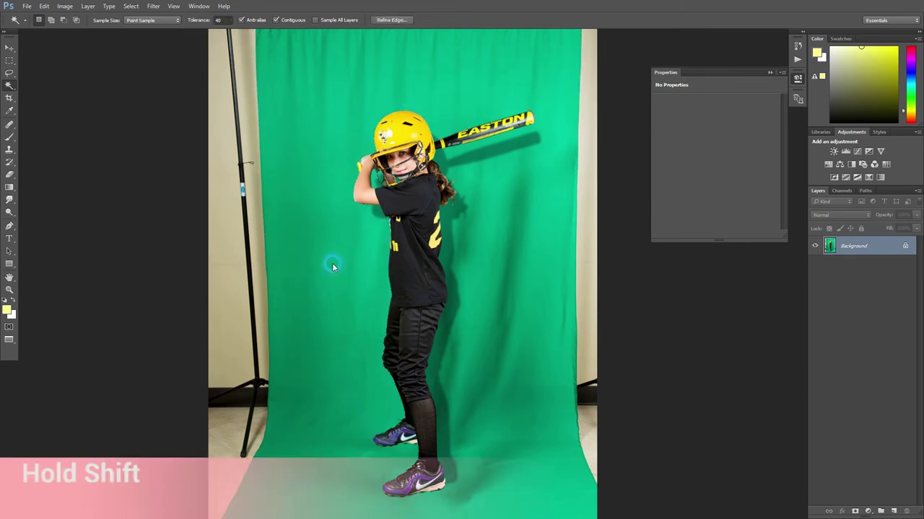
Add the remaining green patches near the hair and bat shadow, zooming to check edges.
left_click(467, 222, "shift")
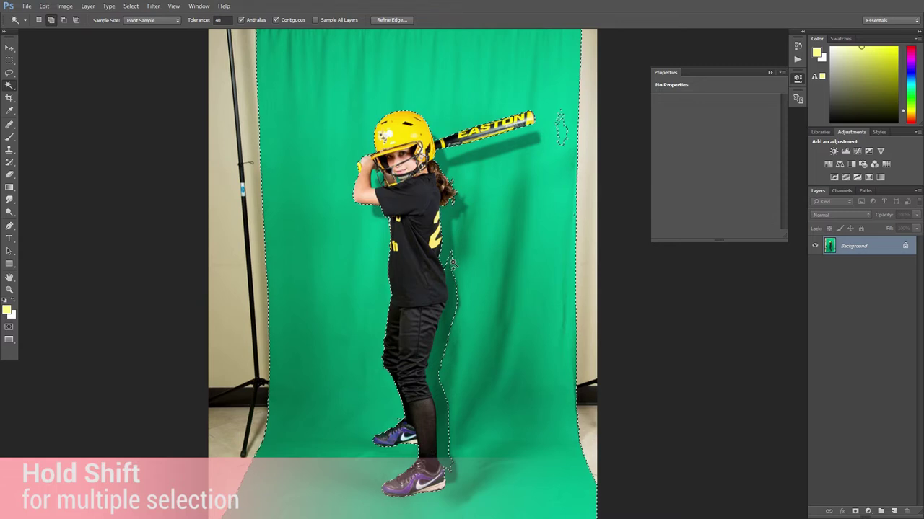
left_click(453, 303, "shift")
scroll(465, 310, "up", 3)
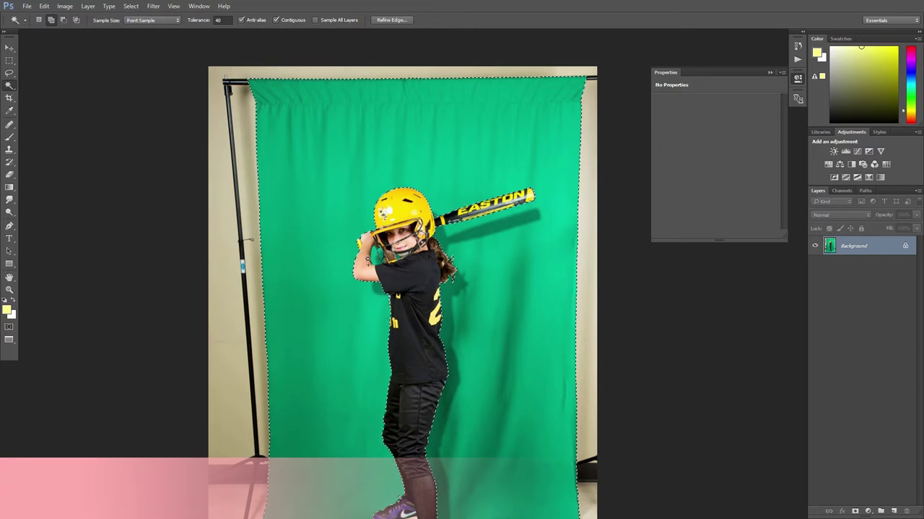
scroll(374, 266, "up", 1)
scroll(375, 265, "up", 1)
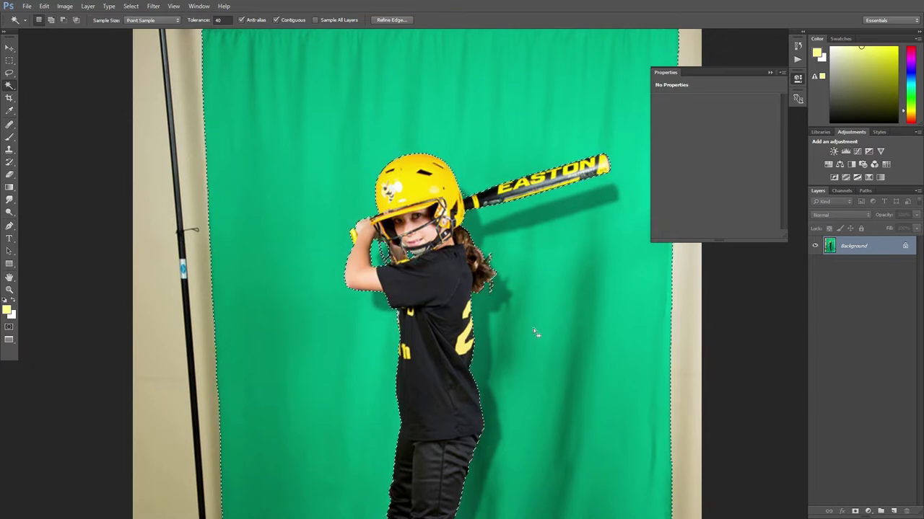
scroll(477, 265, "down", 1)
scroll(476, 265, "down", 5)
scroll(477, 266, "down", 3)
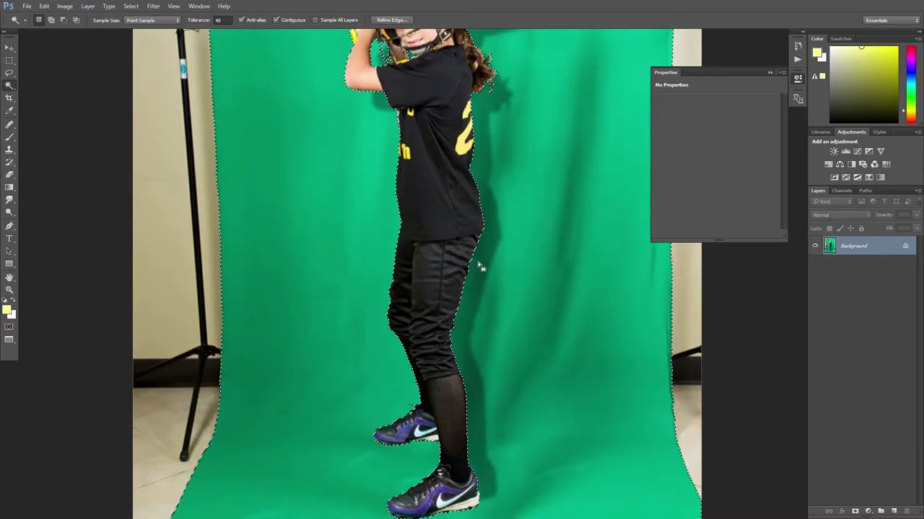
scroll(480, 266, "down", 2)
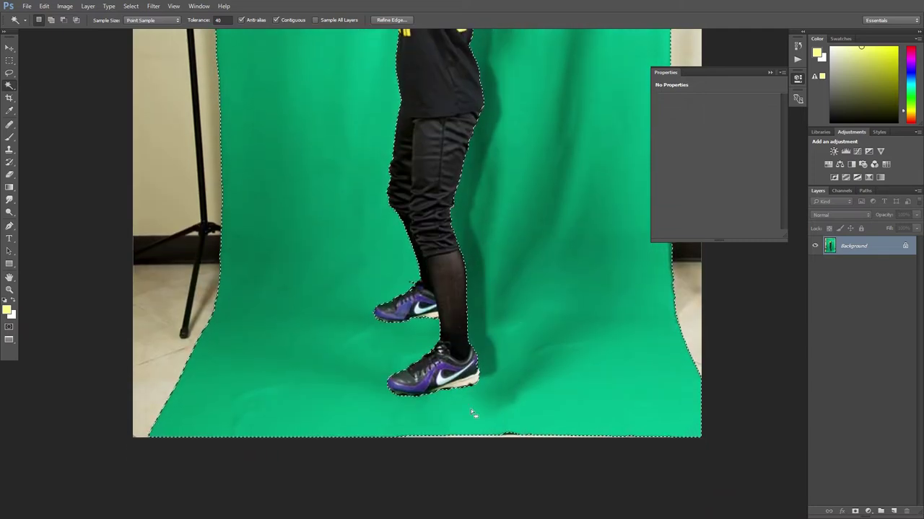
scroll(472, 444, "up", 2)
key("alt")
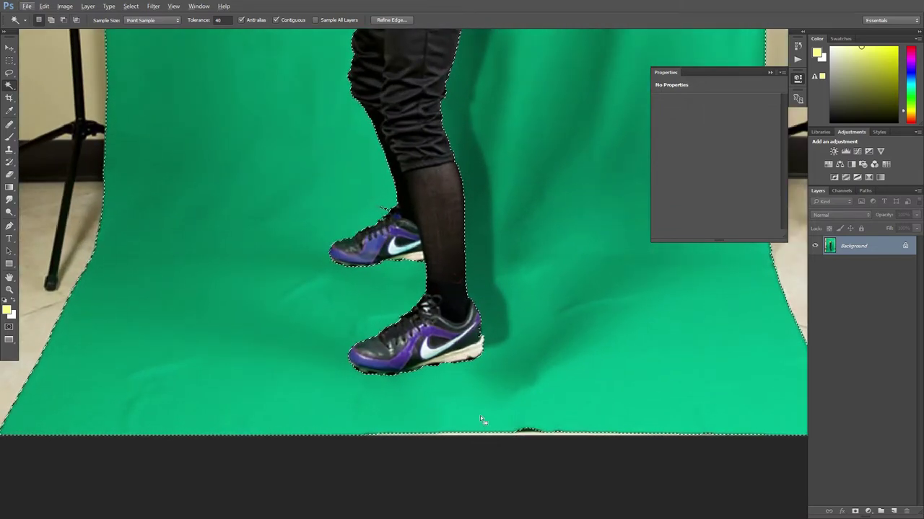
Refine the backdrop selection around the batter's shoes with the Lasso, then pan to the helmet.
left_click(13, 74)
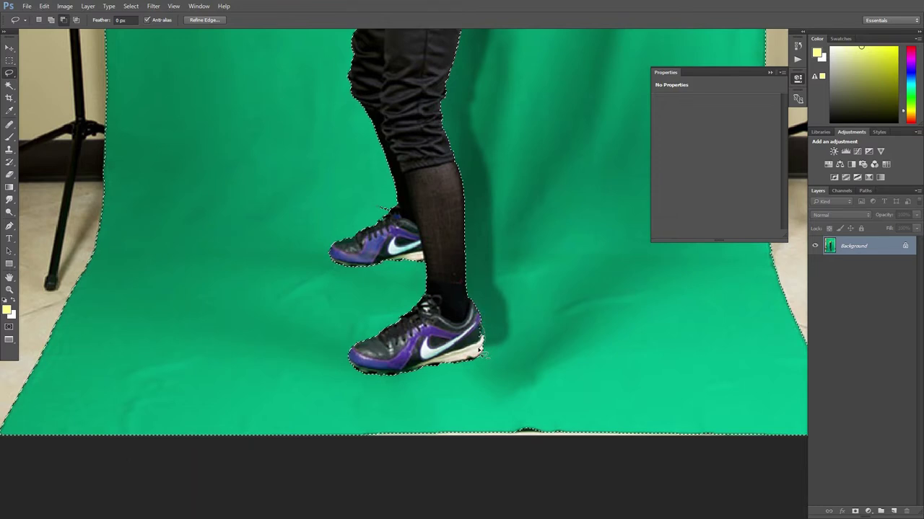
key("alt")
key("shift")
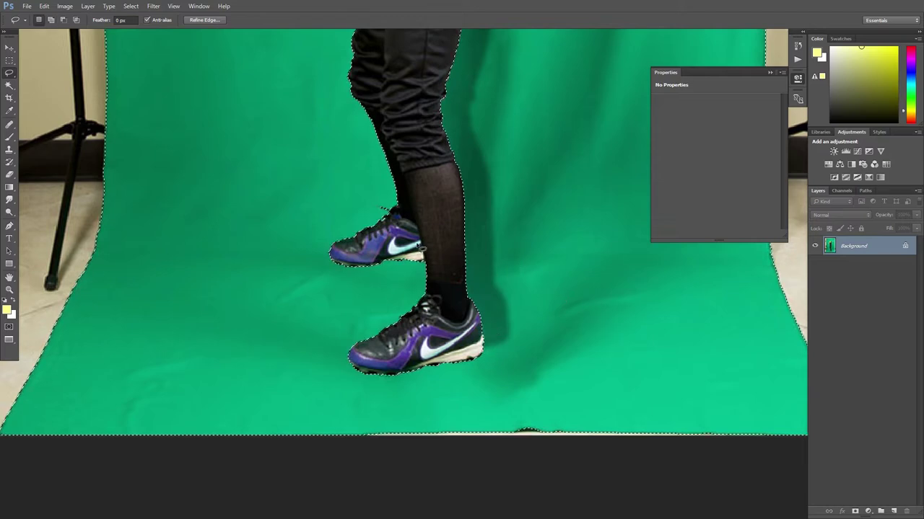
scroll(426, 253, "up", 3)
scroll(419, 238, "down", 4)
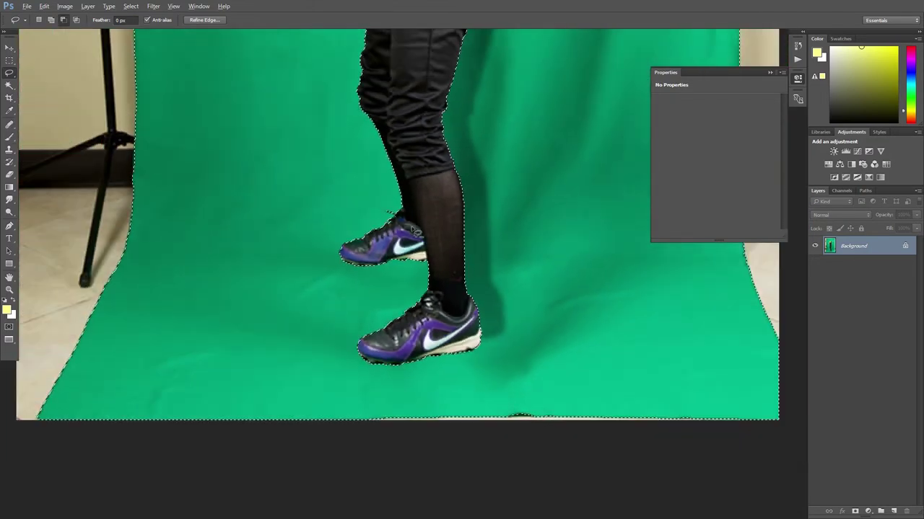
left_click_drag(481, 159, 466, 300)
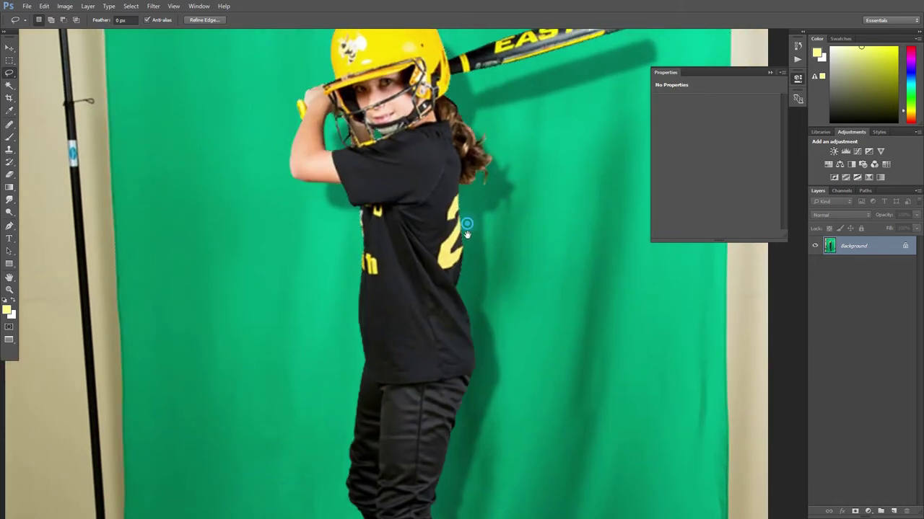
left_click_drag(466, 219, 469, 264)
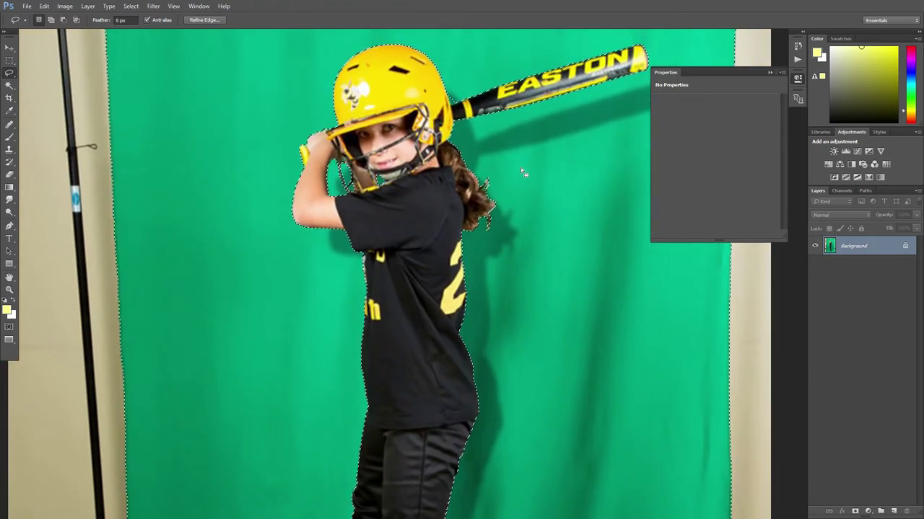
scroll(456, 94, "up", 3)
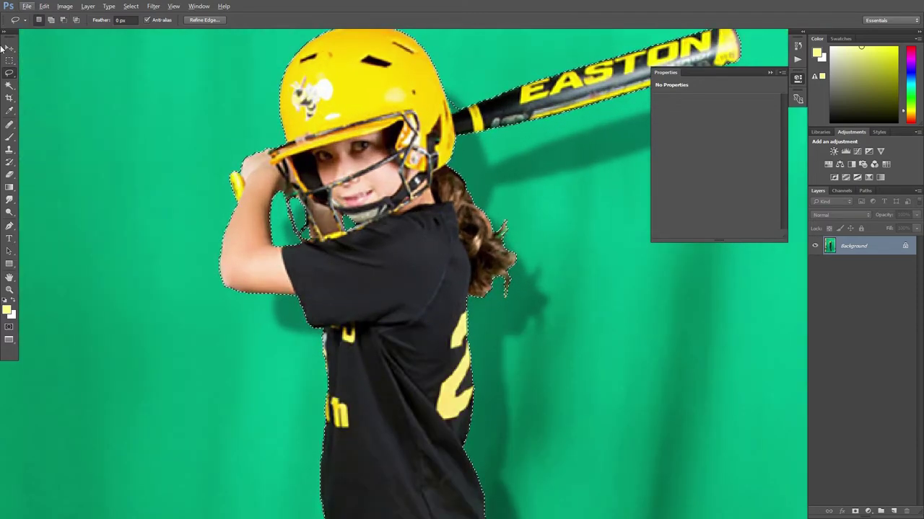
left_click(10, 85)
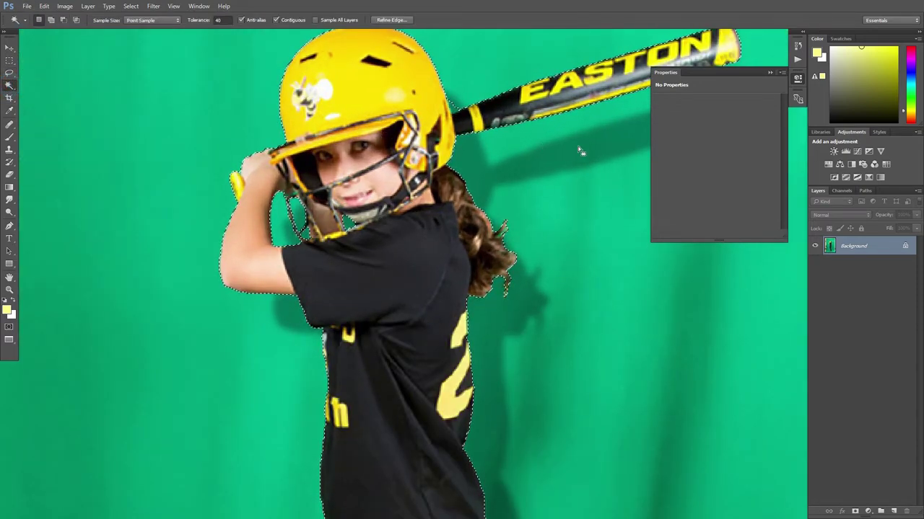
Add the helmet-bat green gap to the selection and create a layer mask on Layer 0.
key("shift")
left_click(455, 106, "shift")
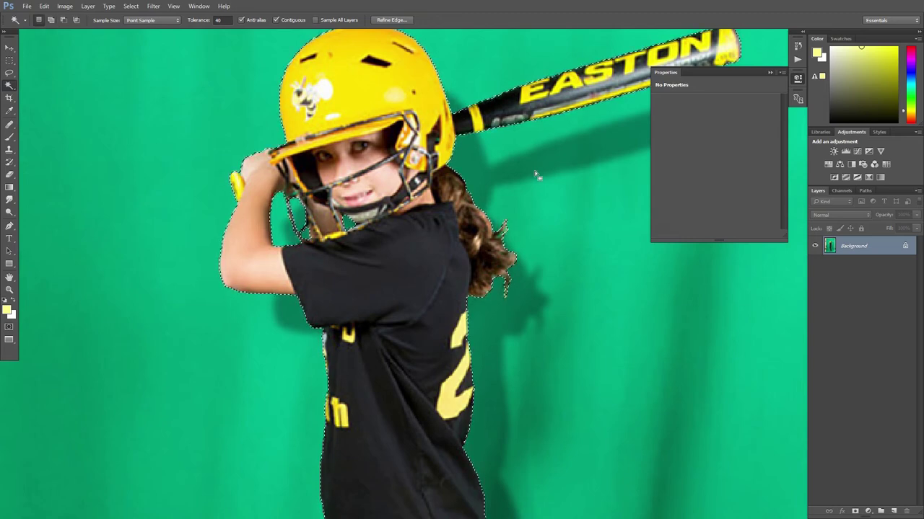
scroll(488, 180, "down", 3)
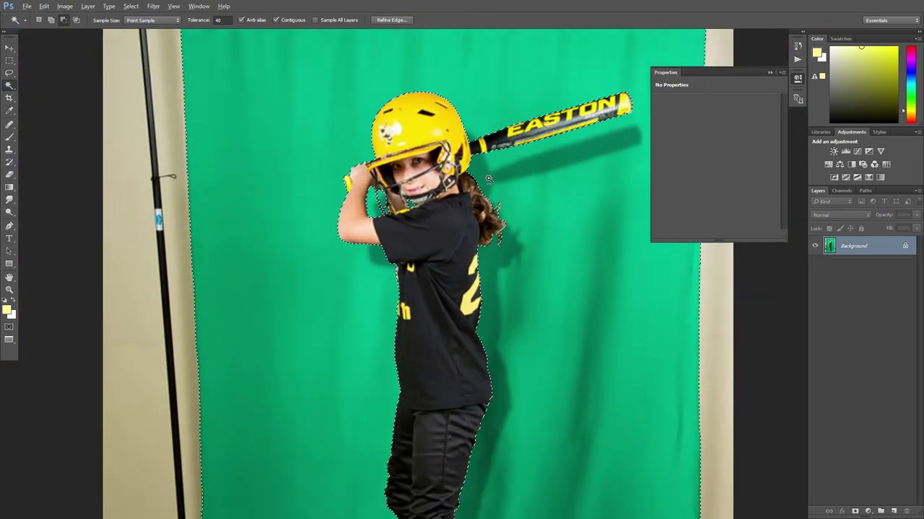
scroll(524, 242, "down", 2)
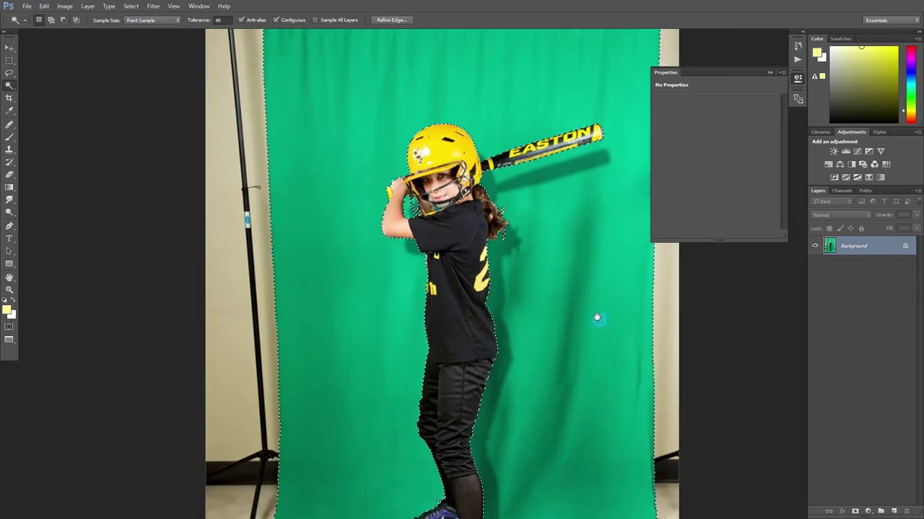
left_click_drag(598, 317, 532, 268)
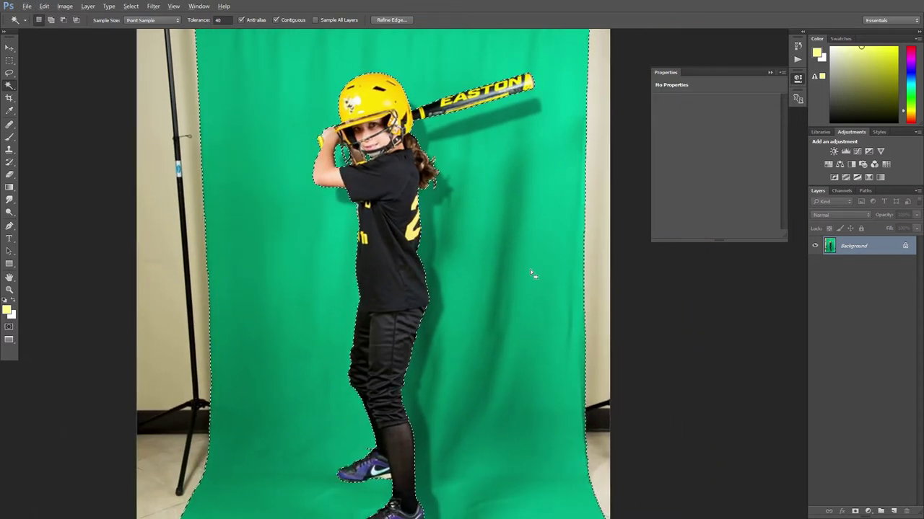
scroll(519, 265, "down", 1)
scroll(505, 258, "down", 1)
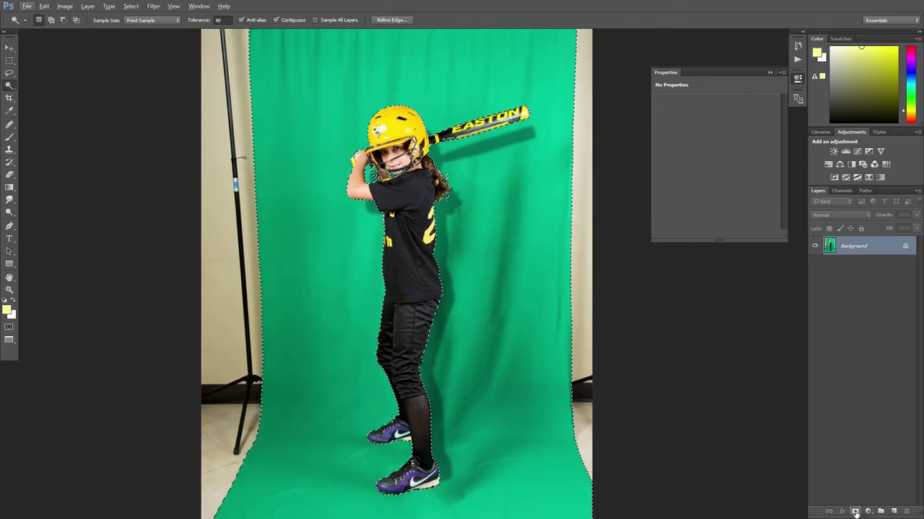
left_click(855, 512)
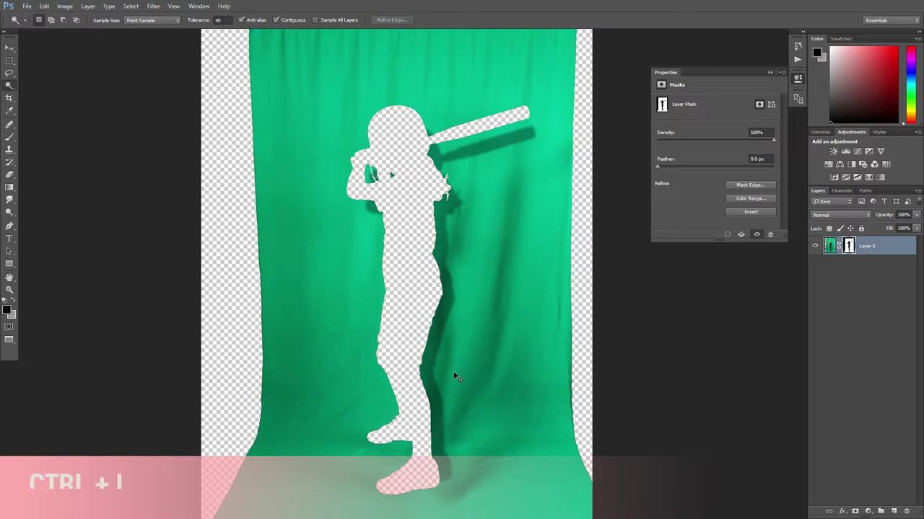
Invert the Layer 0 mask so the batter shows against transparency.
key("ctrl+i")
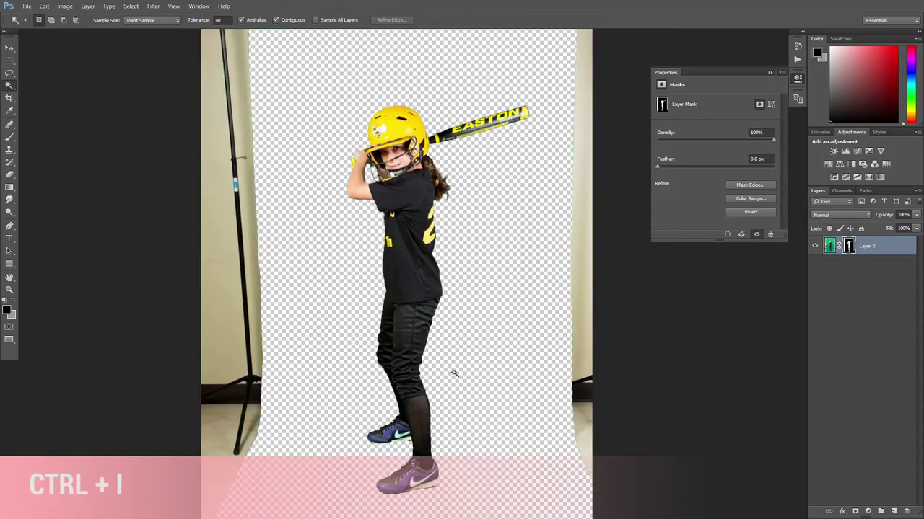
scroll(454, 373, "up", 2)
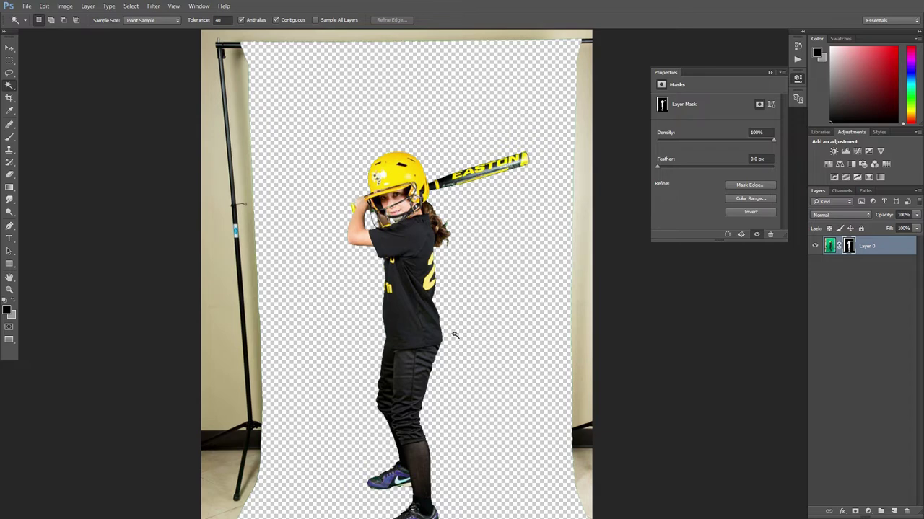
scroll(454, 334, "down", 4)
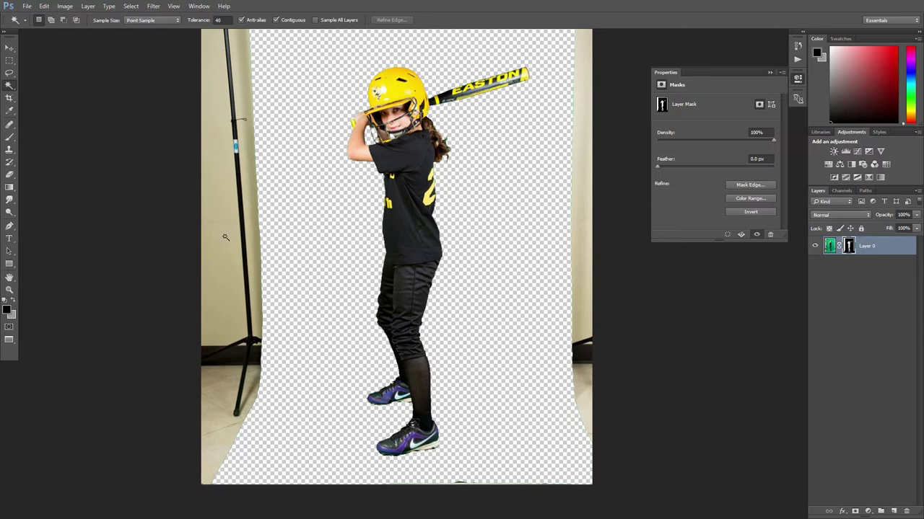
scroll(396, 259, "down", 1)
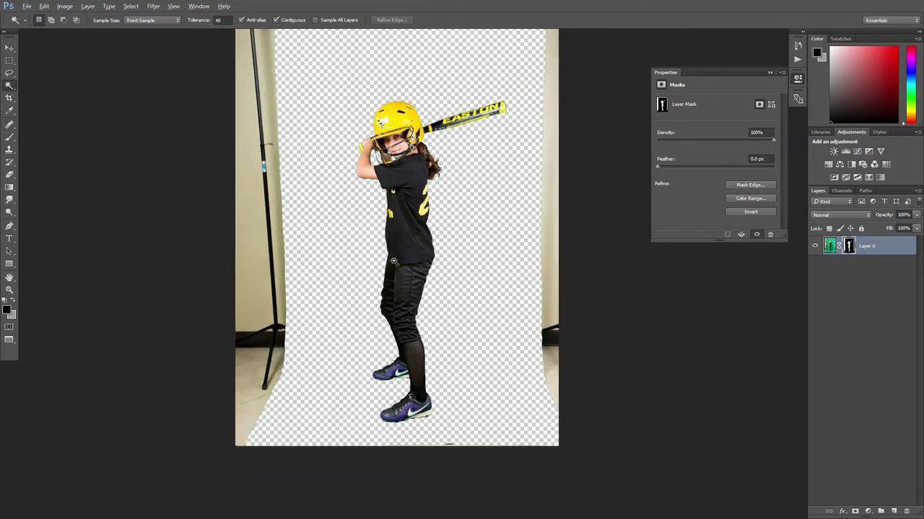
scroll(399, 262, "down", 1)
scroll(474, 248, "up", 2)
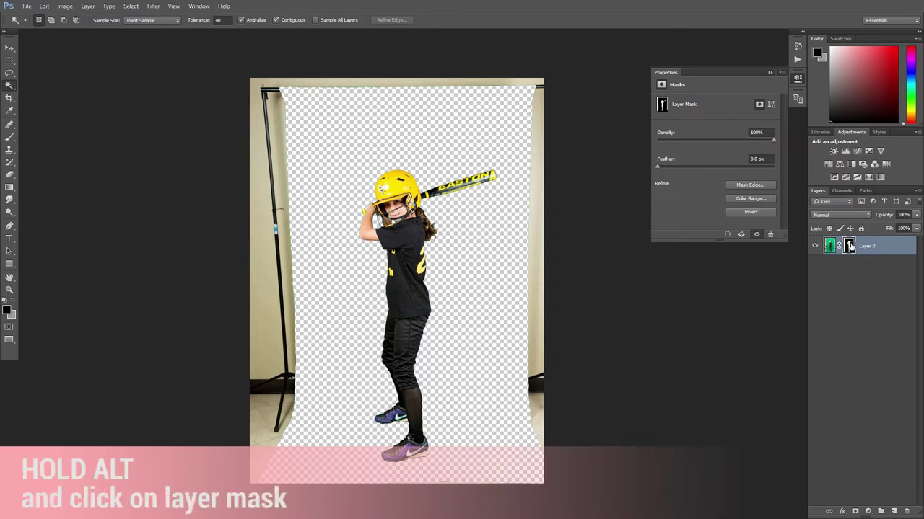
View the mask alone, brush black over its lower-left edge, and select the top-left white strip.
left_click(850, 247, "alt")
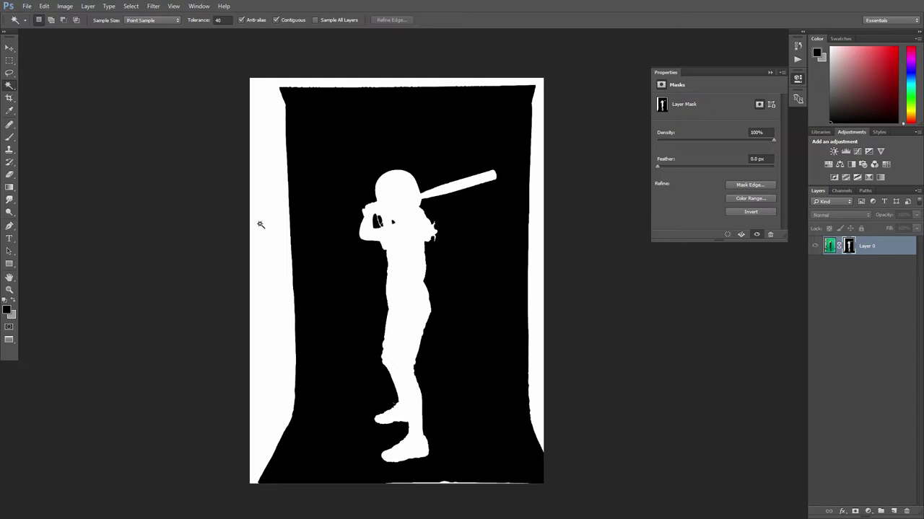
key("b")
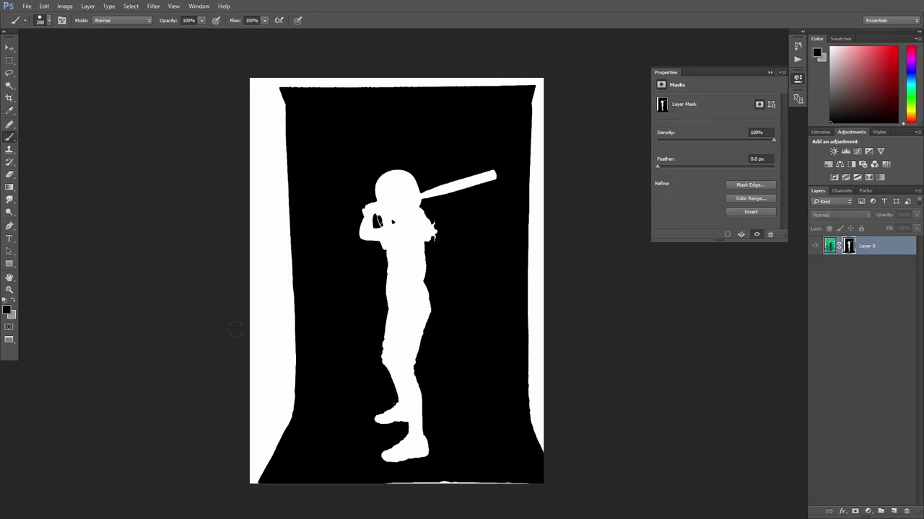
mouse_move(232, 318)
left_mouse_down()
mouse_move(263, 349)
mouse_move(245, 297)
left_mouse_up()
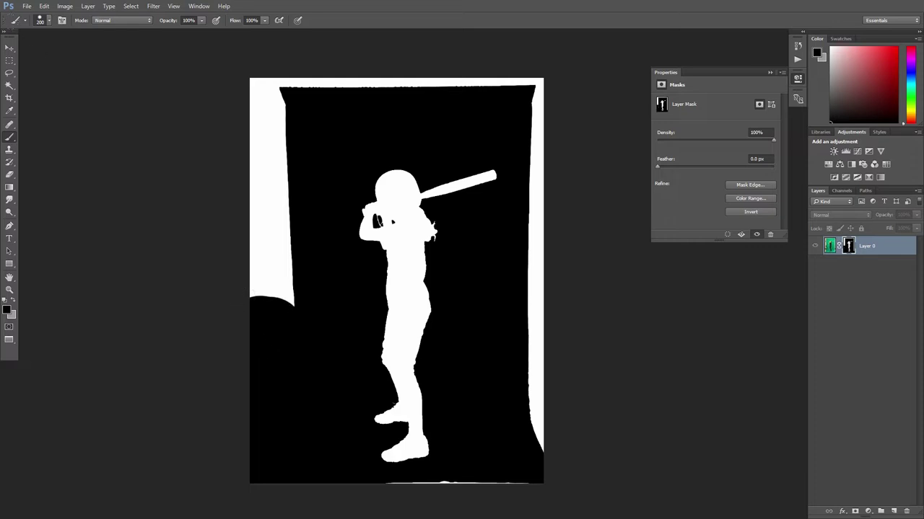
left_click(9, 61)
left_click_drag(233, 65, 316, 338)
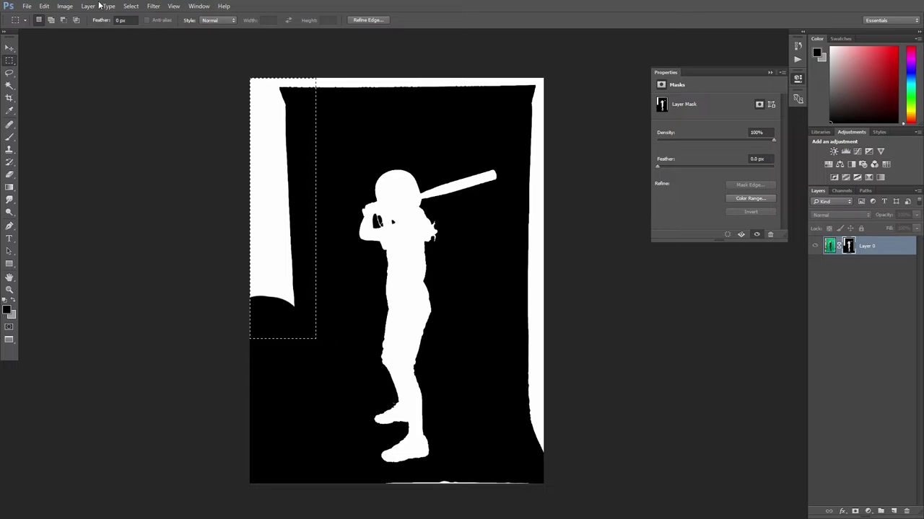
Fill the selected left white strip of the mask with Black via Edit > Fill.
left_click(44, 6)
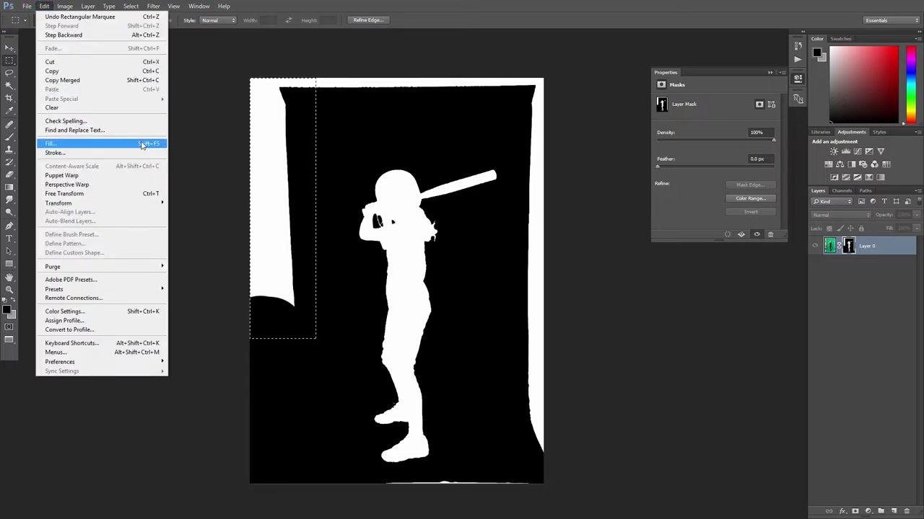
left_click(142, 142)
left_click(453, 148)
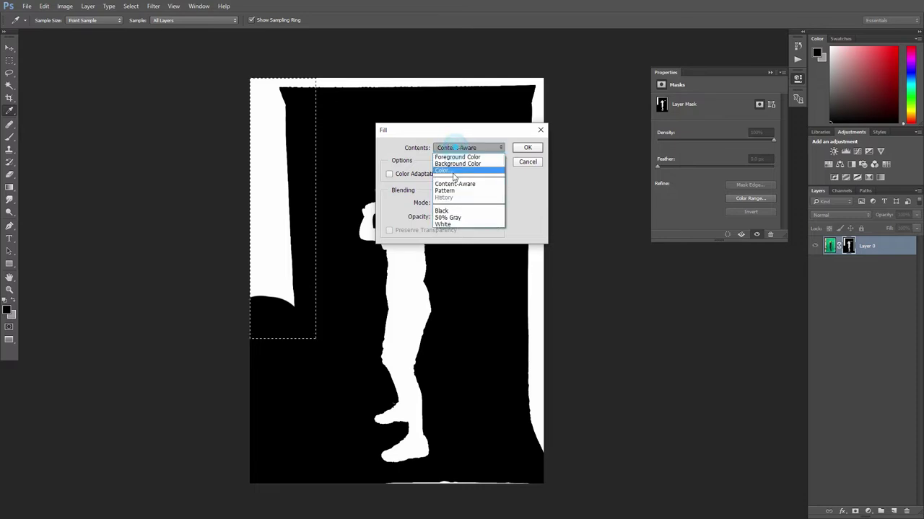
left_click(441, 209)
left_click(528, 147)
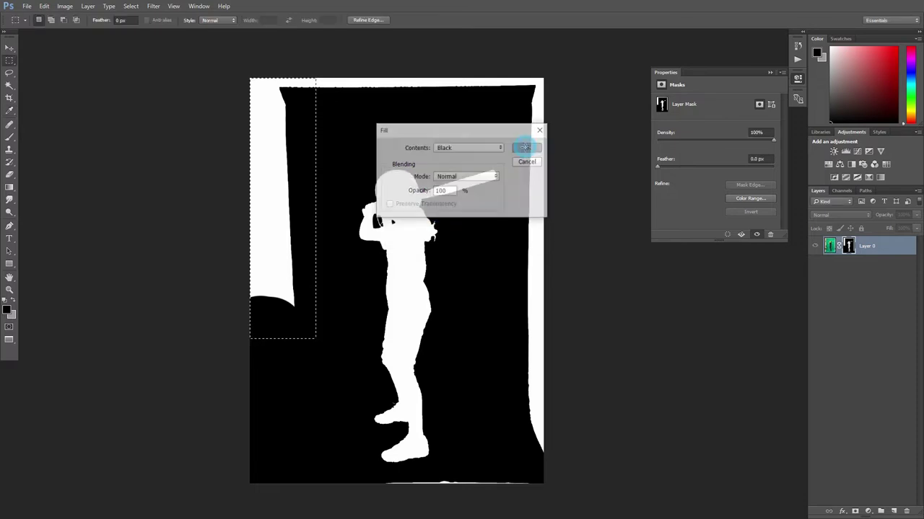
Select and fill the top and right white mask strips with black.
left_click_drag(238, 65, 588, 124)
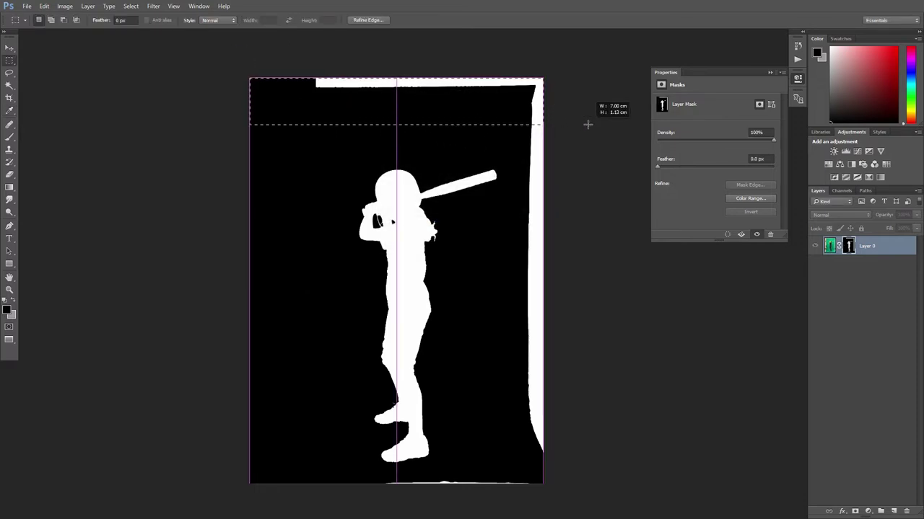
key("shift+F5")
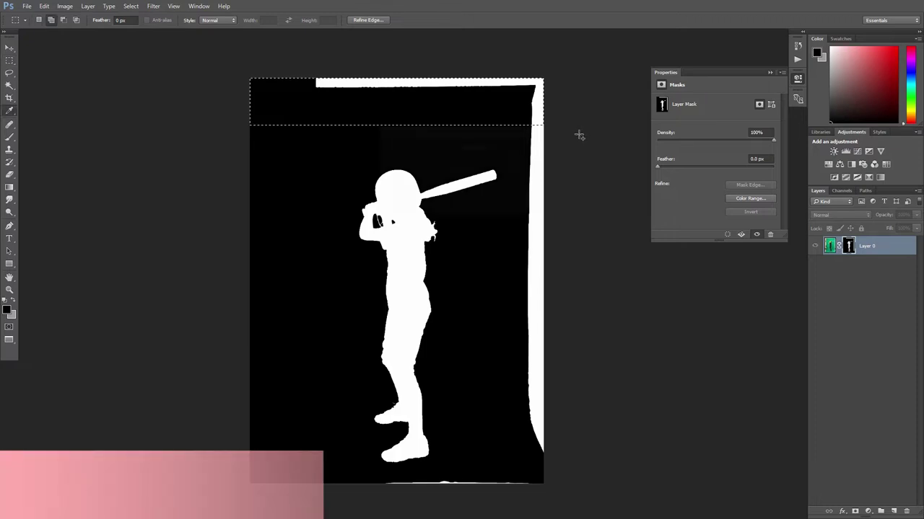
left_click(527, 147)
key("m")
mouse_move(570, 77)
left_mouse_down()
mouse_move(531, 119)
mouse_move(549, 480)
left_mouse_up()
key("shift+F5")
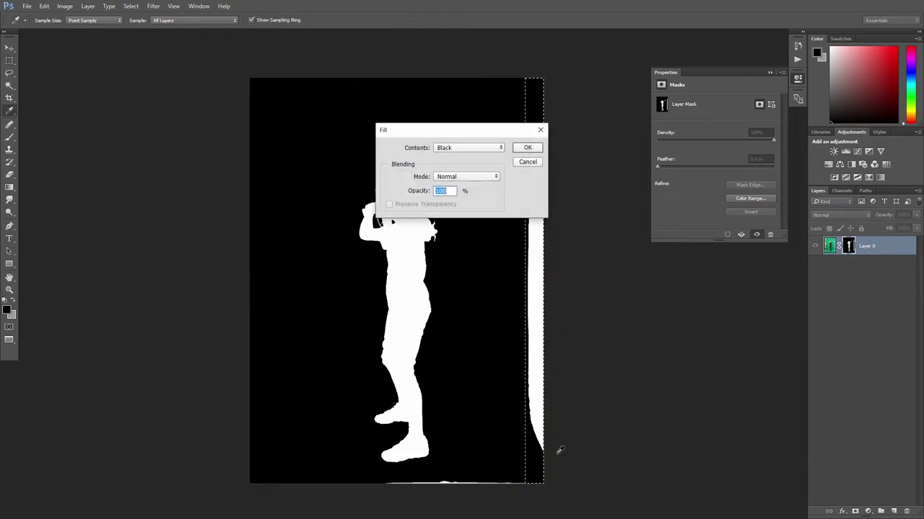
key("Return")
scroll(542, 412, "down", 2)
key("ctrl+d")
Fill the thin bottom white sliver black, deselect, and return to the masked photo view.
mouse_move(226, 393)
left_mouse_down()
mouse_move(226, 410)
mouse_move(510, 501)
left_mouse_up()
left_click_drag(543, 424, 315, 415)
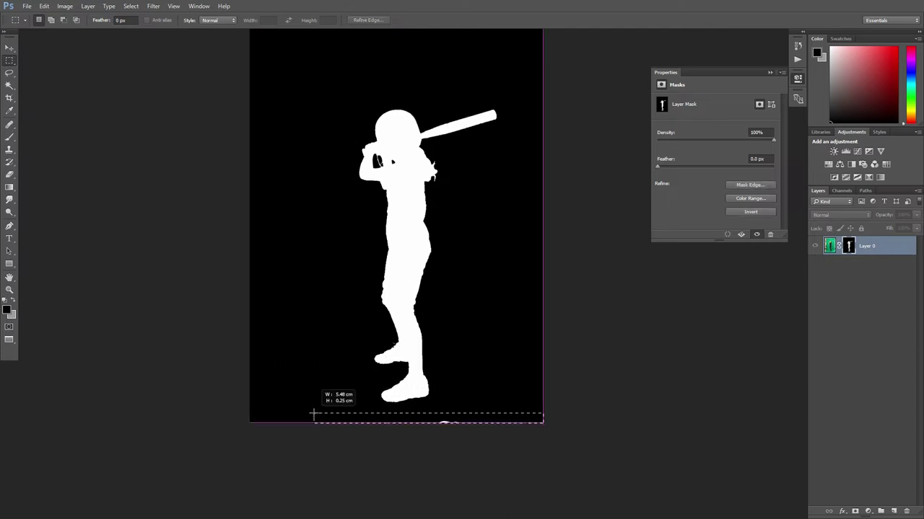
key("shift+F5")
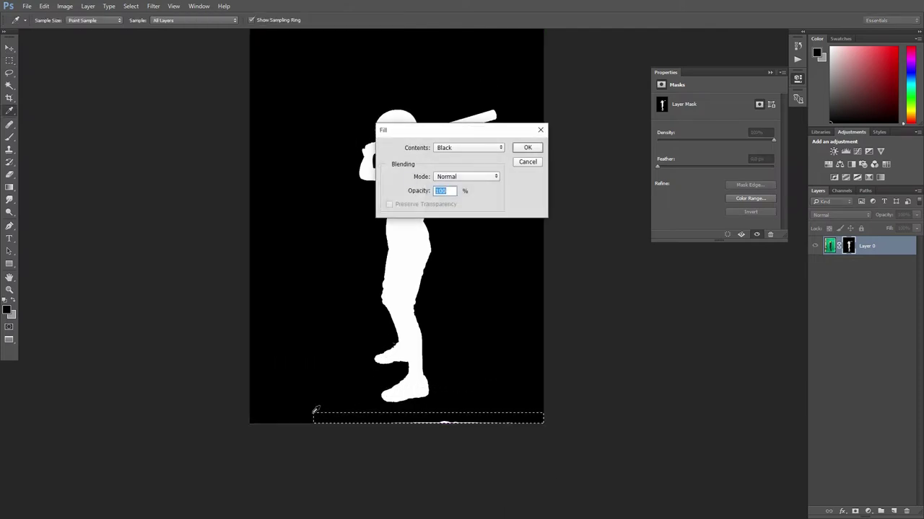
key("Return")
key("ctrl+d")
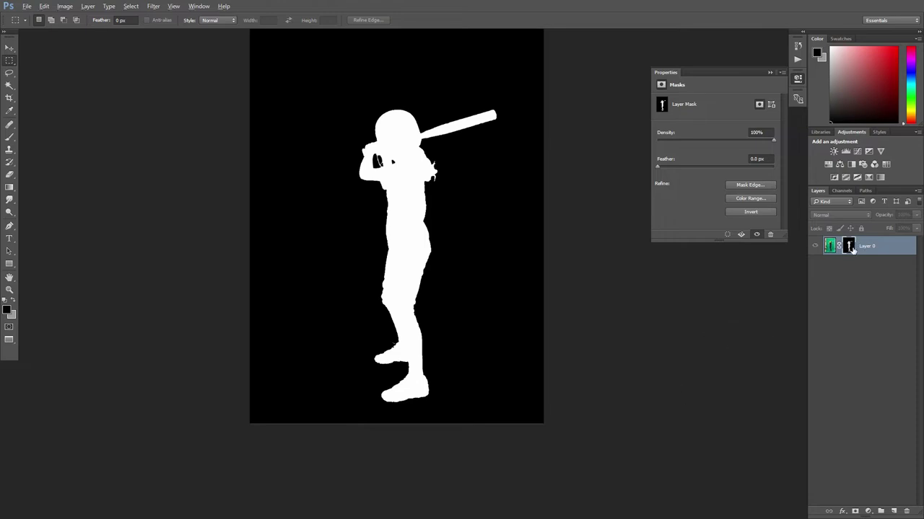
left_click(850, 247, "alt")
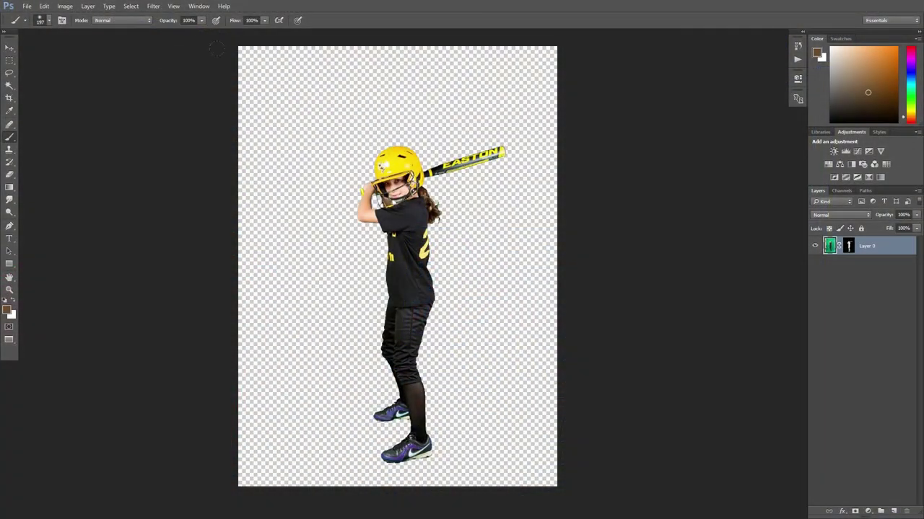
Bring up the Layer menu to reach the New Fill Layer options.
left_click(88, 6)
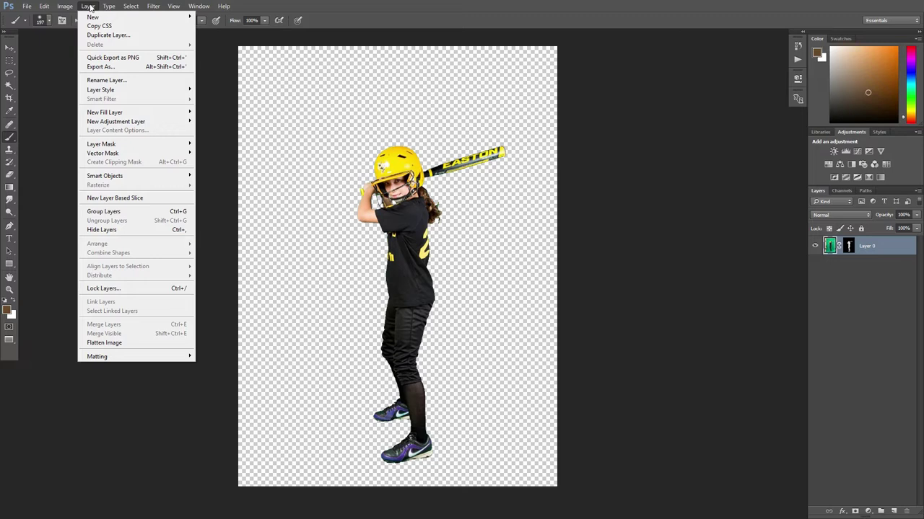
mouse_move(116, 112)
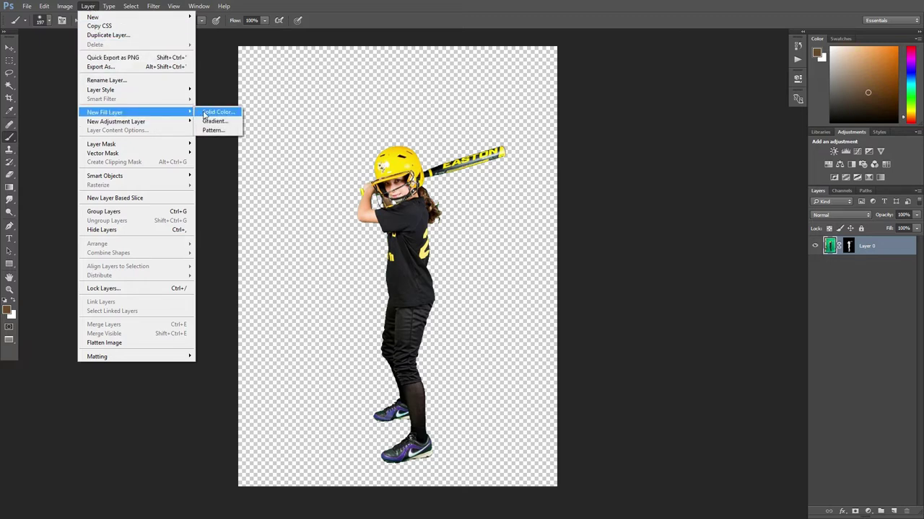
Add a dark green Solid Color fill layer and move it beneath Layer 0.
left_click(204, 114)
left_click(542, 164)
left_click(649, 171)
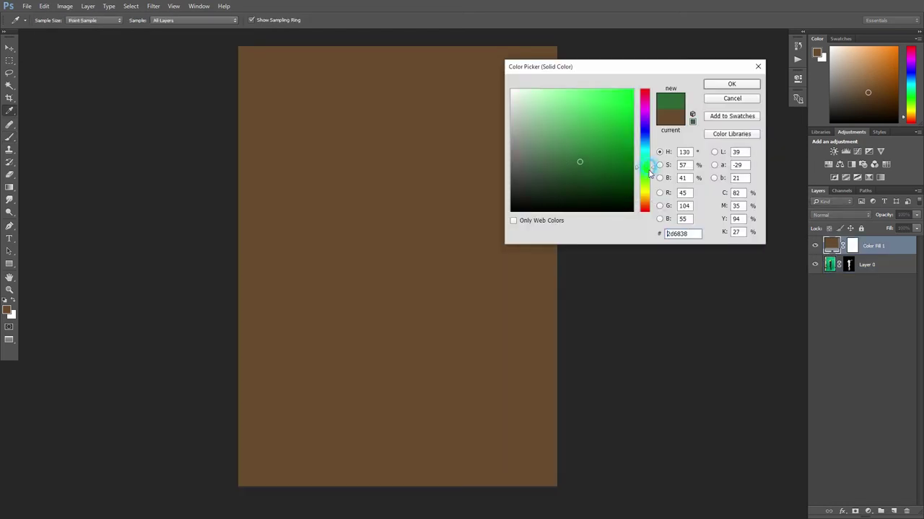
left_click_drag(648, 171, 649, 165)
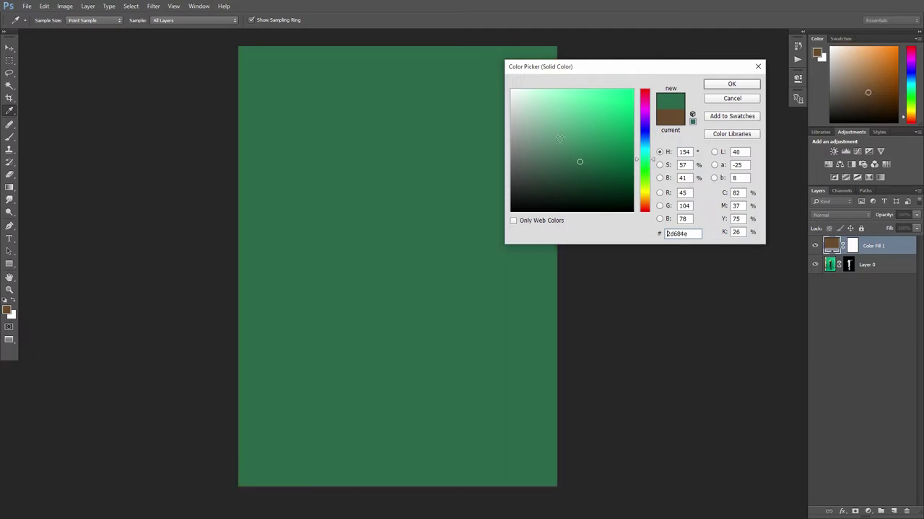
left_click(732, 84)
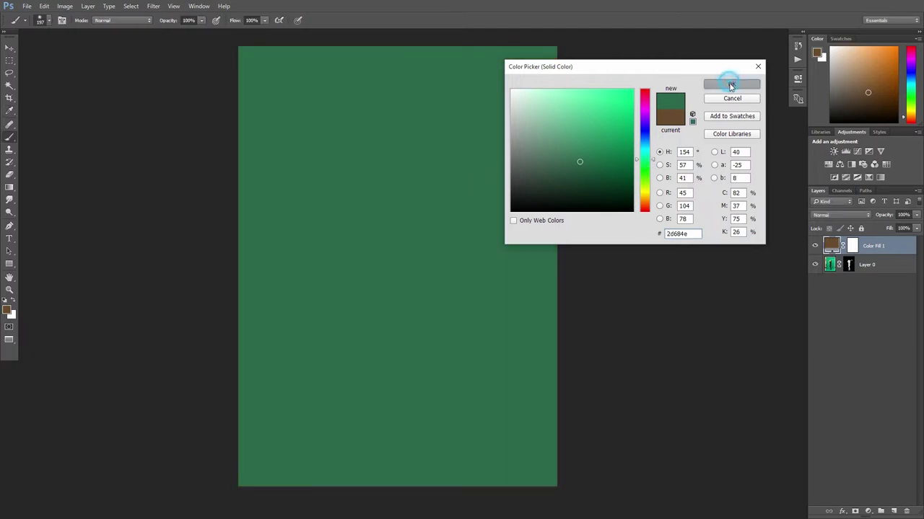
left_click_drag(883, 246, 880, 282)
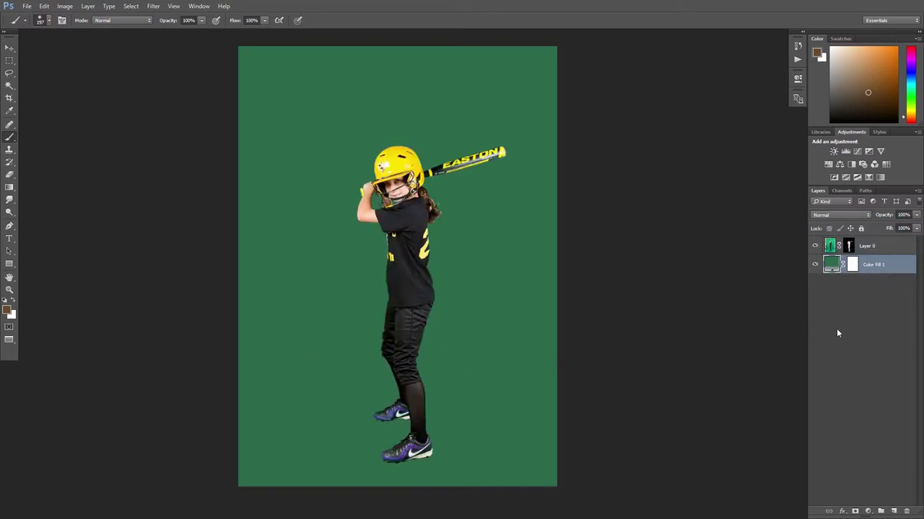
left_click(850, 246, "shift")
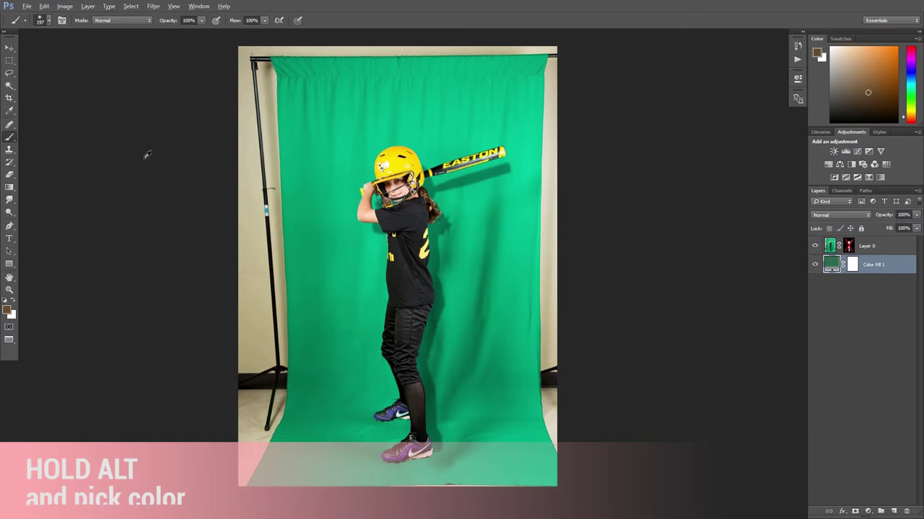
Sample the green-screen backdrop's green as the foreground colour.
left_click(343, 128, "alt")
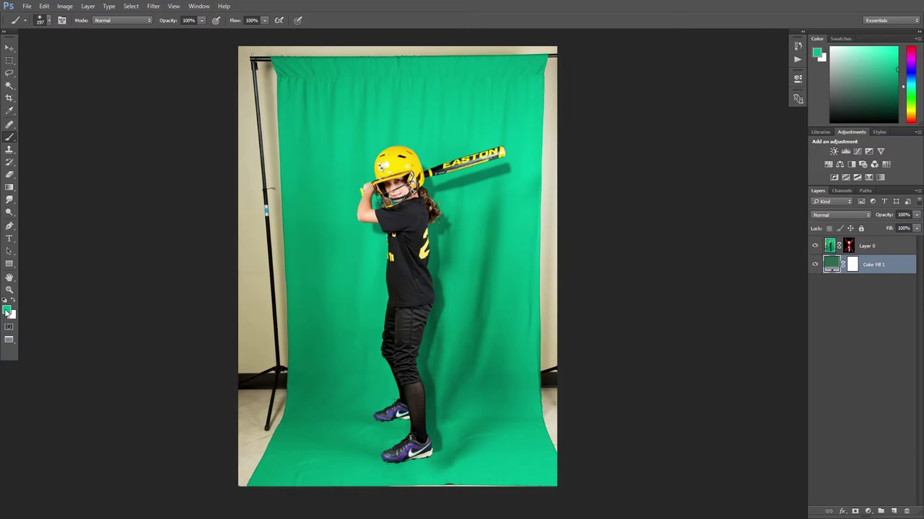
Change the Color Fill 1 layer's colour to hex 00b58a.
double_click(829, 265)
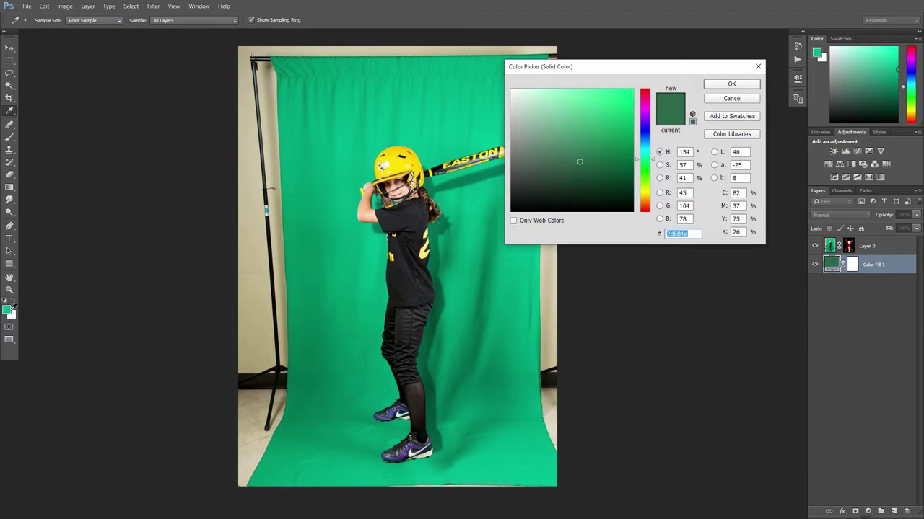
type("00b58a")
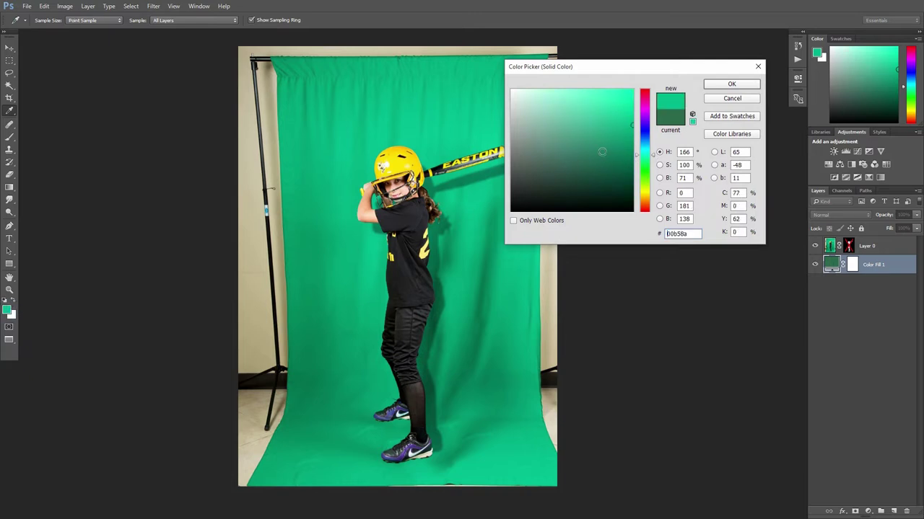
left_click(732, 84)
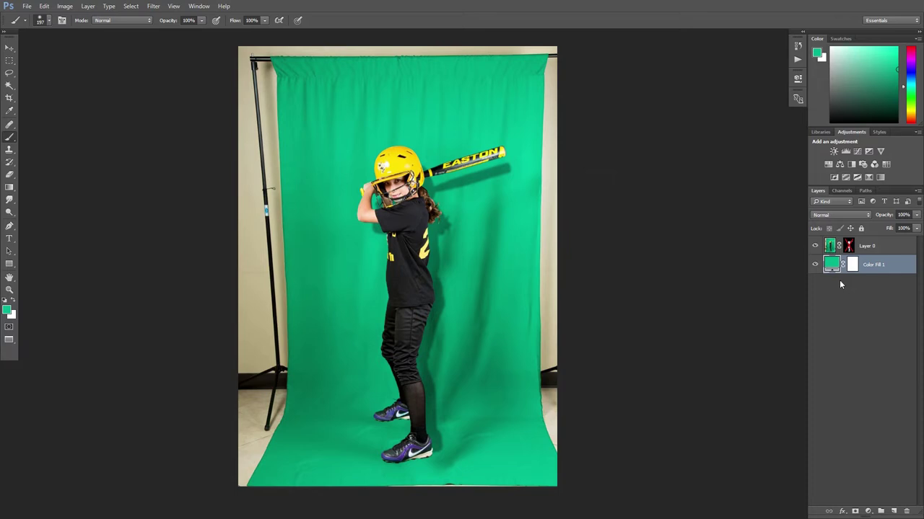
Toggle Layer 0's mask to compare against the new fill, leave it off, and select Layer 0.
left_click(849, 247, "shift")
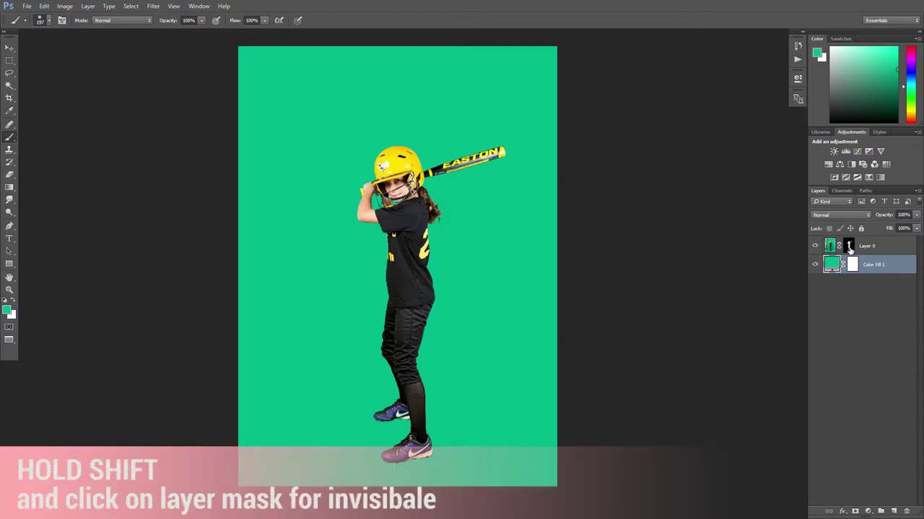
left_click(850, 247, "shift")
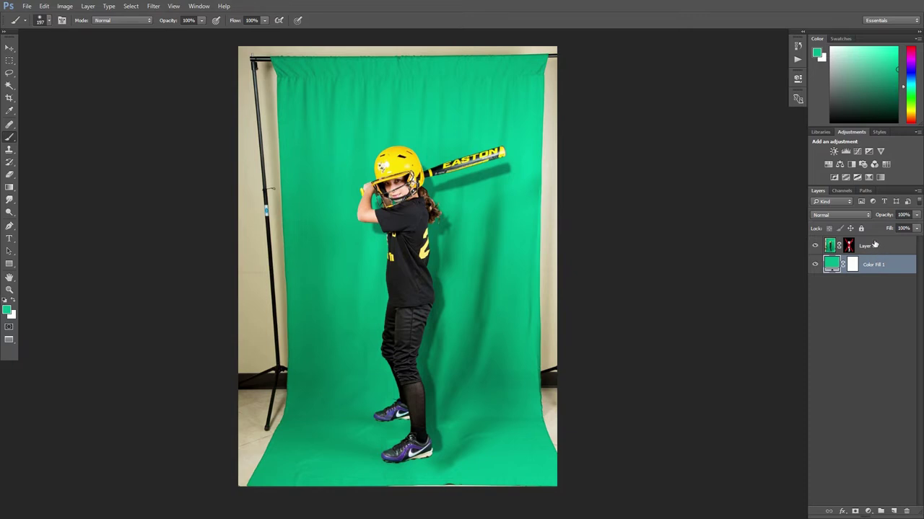
left_click(875, 245)
Duplicate Layer 0 into a Layer 0 copy above it.
left_click_drag(887, 250, 896, 511)
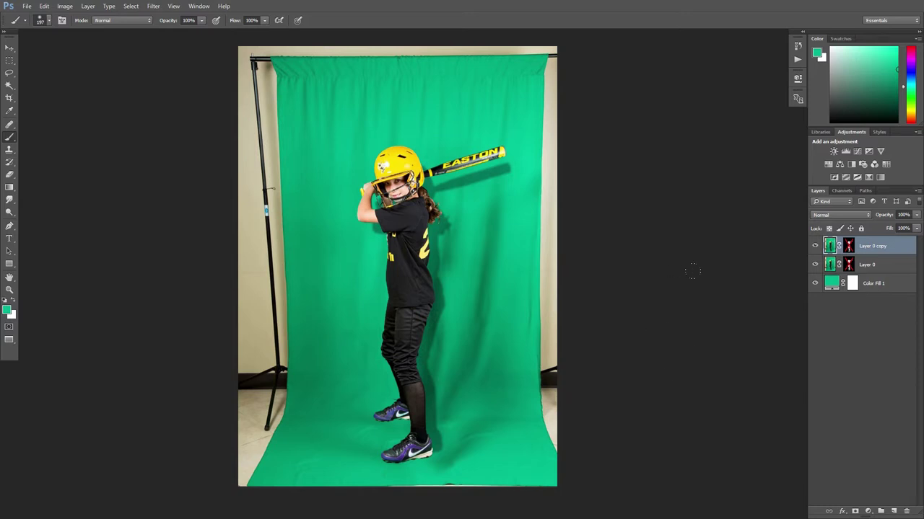
scroll(438, 289, "up", 2)
scroll(441, 313, "up", 2)
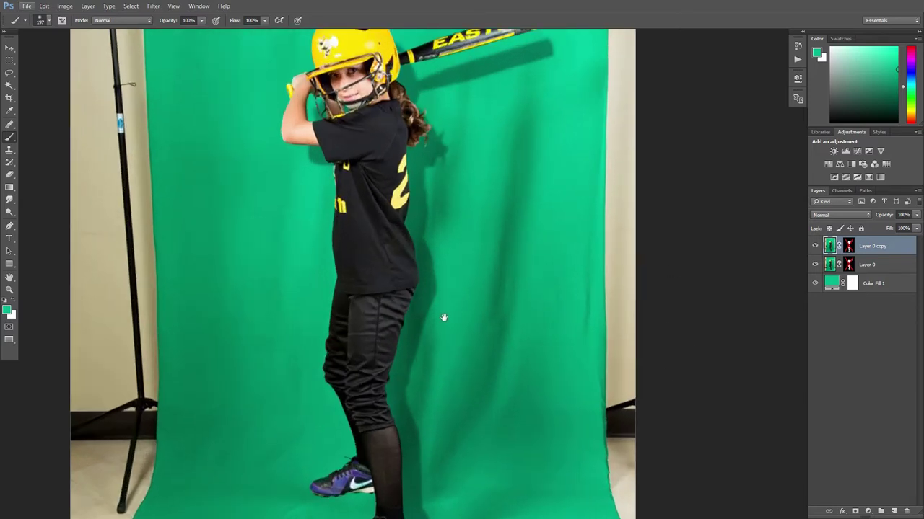
scroll(439, 305, "up", 2)
Shrink the brush to a much smaller size and switch to the Magic Wand tool.
left_click_drag(431, 210, 387, 203)
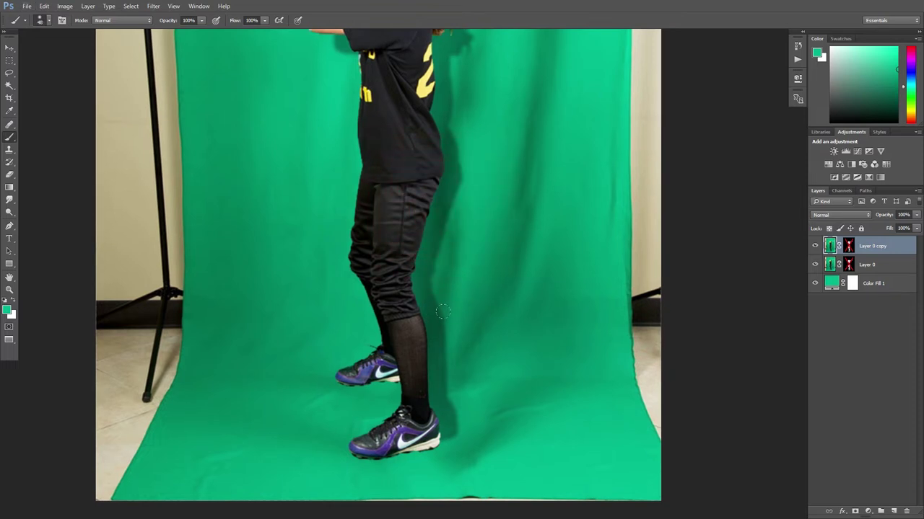
scroll(443, 313, "up", 2)
scroll(455, 310, "up", 2)
scroll(470, 306, "up", 1)
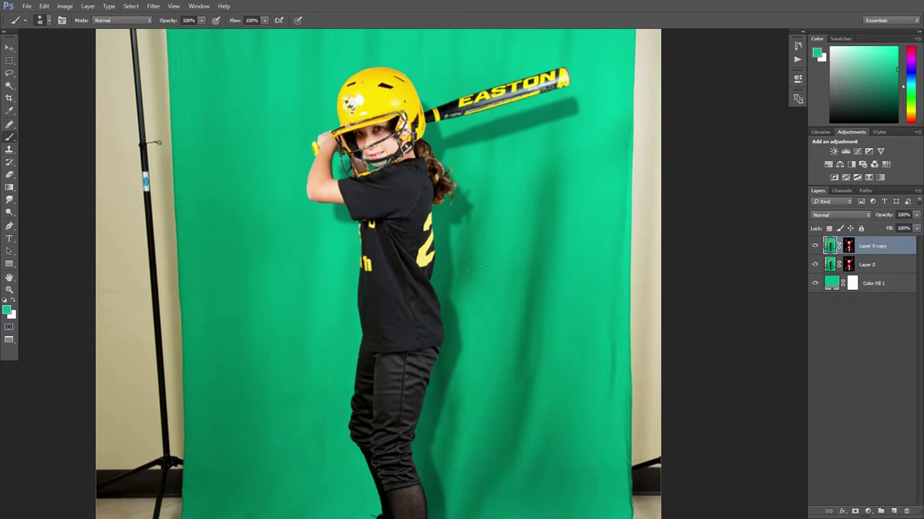
left_click(10, 85)
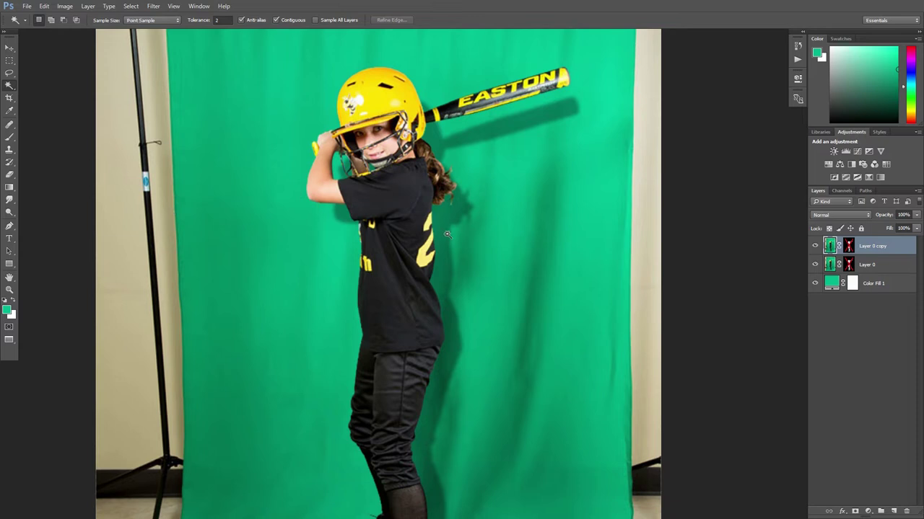
scroll(476, 223, "up", 1)
scroll(454, 264, "up", 1)
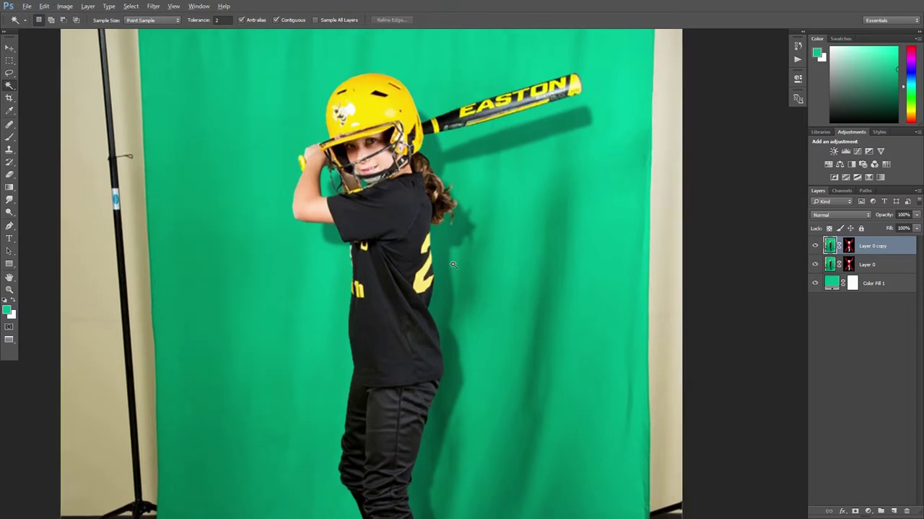
scroll(453, 256, "up", 1)
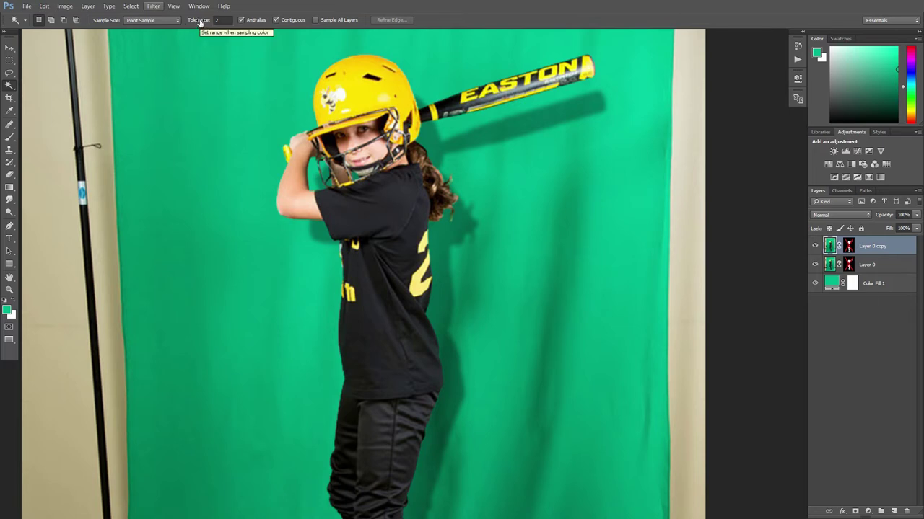
Set Magic Wand tolerance to 20 and select the bat's shadow on the backdrop.
left_click_drag(200, 23, 208, 22)
type("20")
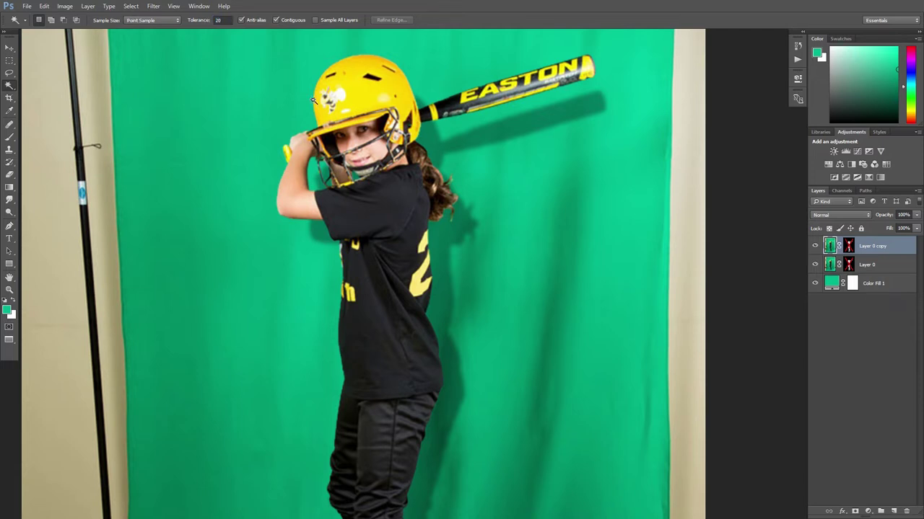
left_click(429, 144)
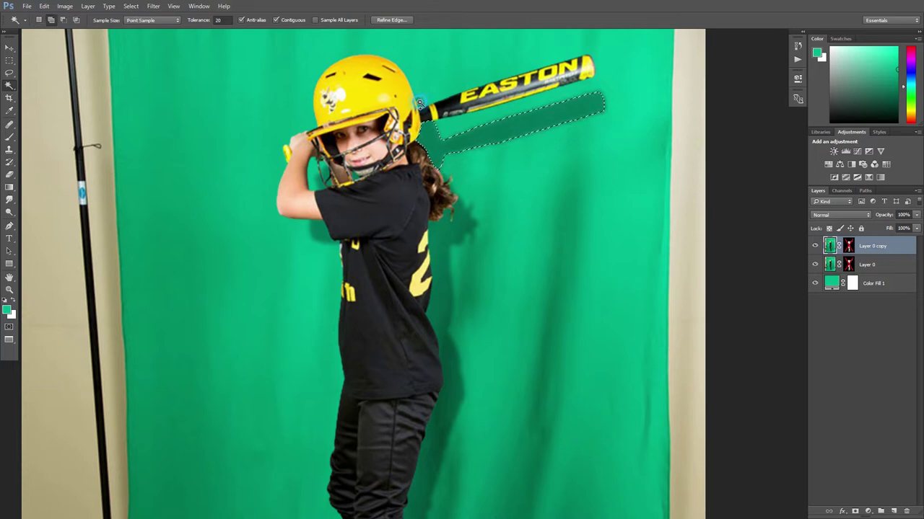
Add the face-guard gap, the arm-torso gap and the body shadow to the selection.
left_click(323, 173, "shift")
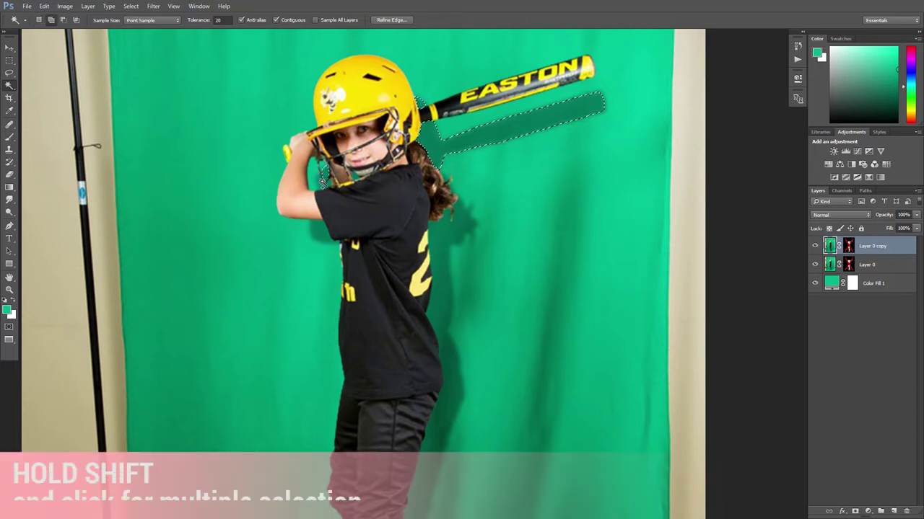
left_click(319, 233, "shift")
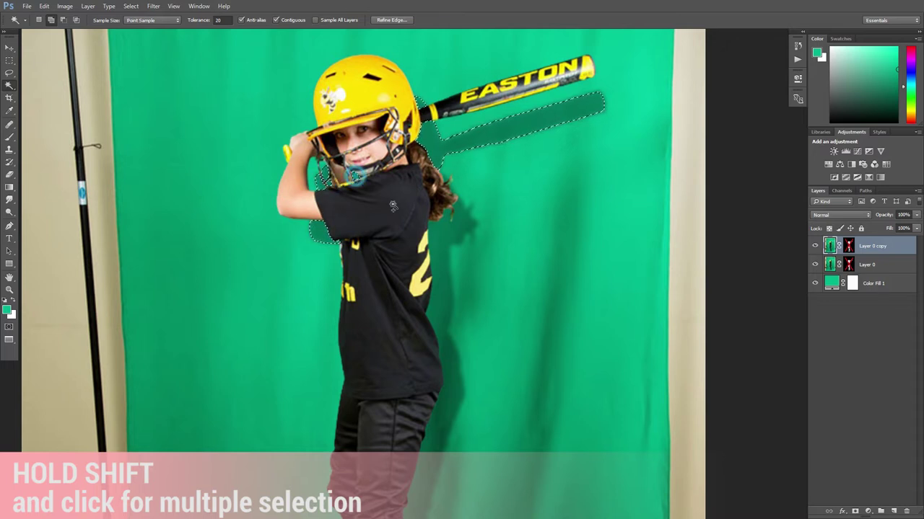
scroll(445, 193, "down", 3)
left_click(443, 182, "shift")
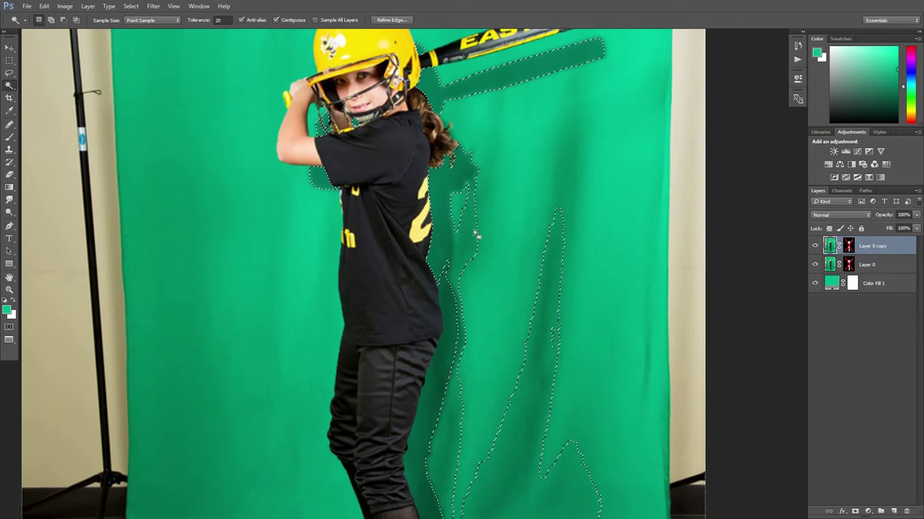
scroll(448, 199, "down", 5)
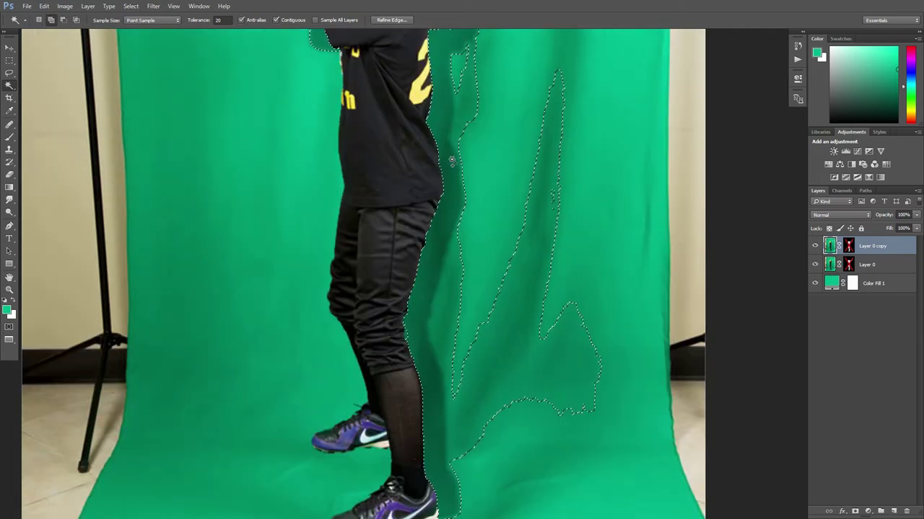
scroll(425, 285, "down", 3)
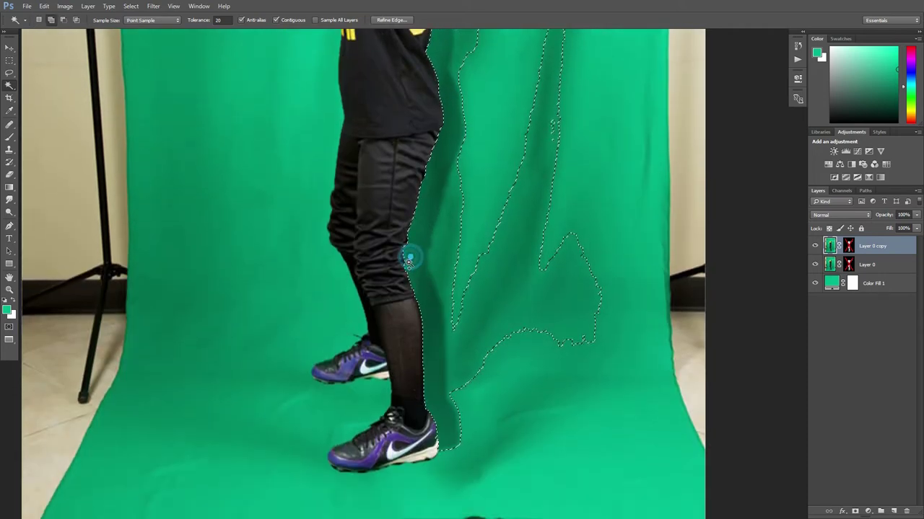
scroll(417, 276, "down", 3)
scroll(425, 288, "down", 1)
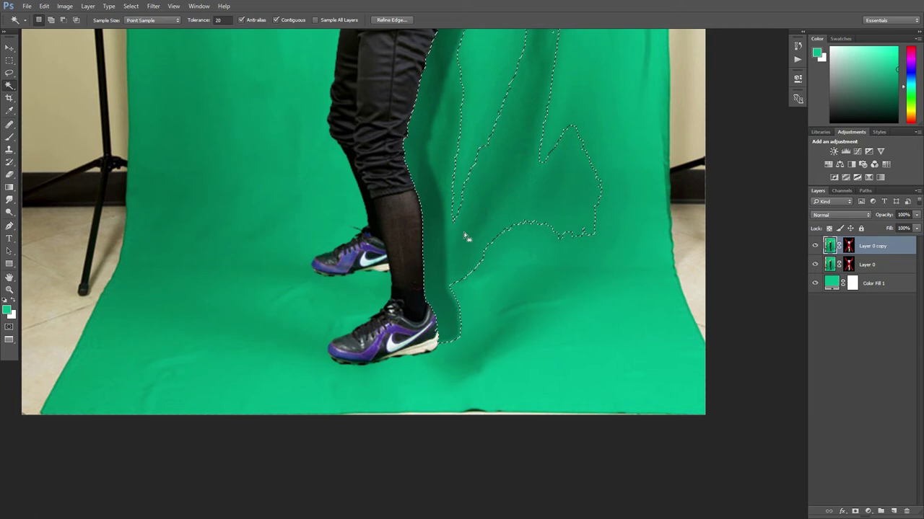
scroll(466, 238, "up", 2)
scroll(464, 225, "up", 3)
scroll(548, 206, "down", 1)
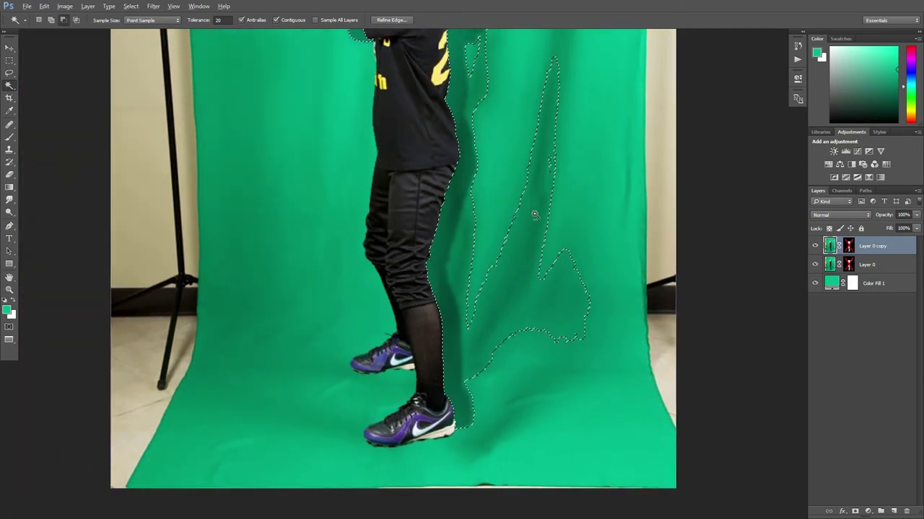
scroll(544, 211, "down", 1)
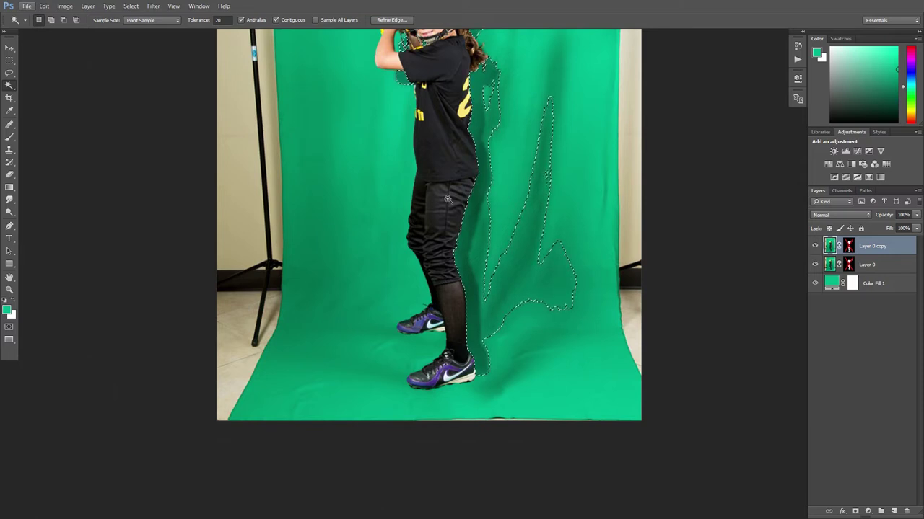
key("l")
key("alt+l")
Switch to the plain Lasso tool and make a first freehand adjustment to the shadow selection.
key("Escape")
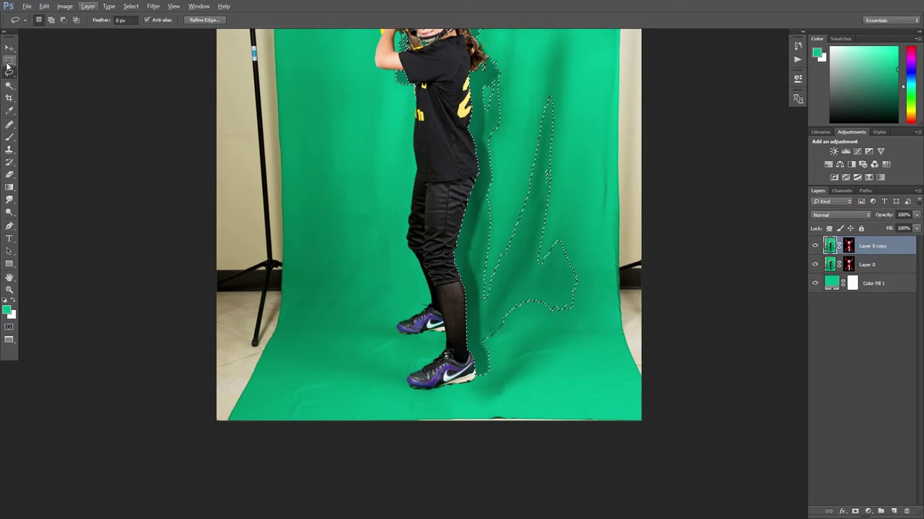
right_click(9, 72)
left_click(31, 74)
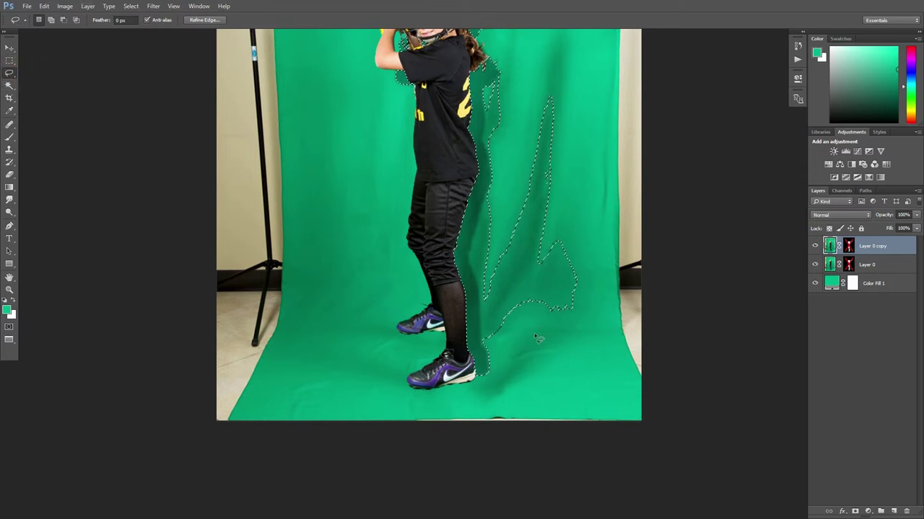
scroll(488, 392, "up", 1)
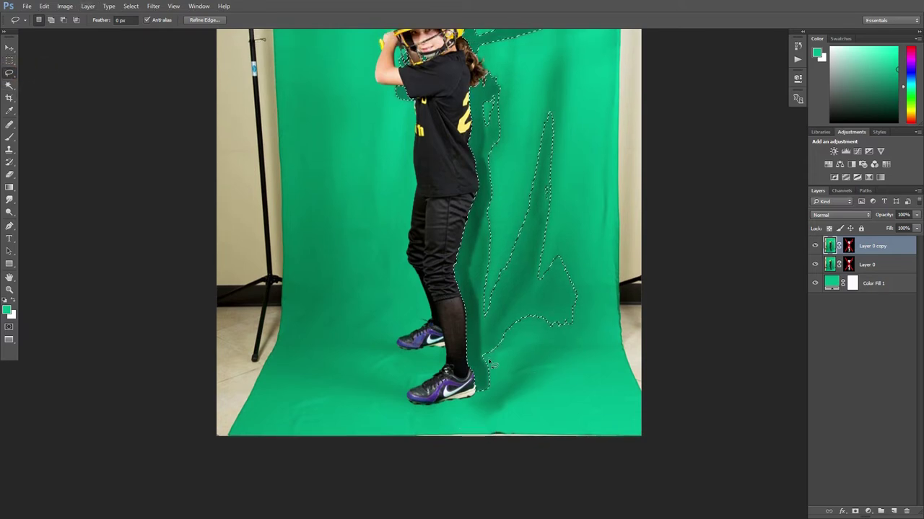
scroll(488, 393, "up", 2, "alt")
scroll(494, 372, "up", 1, "alt")
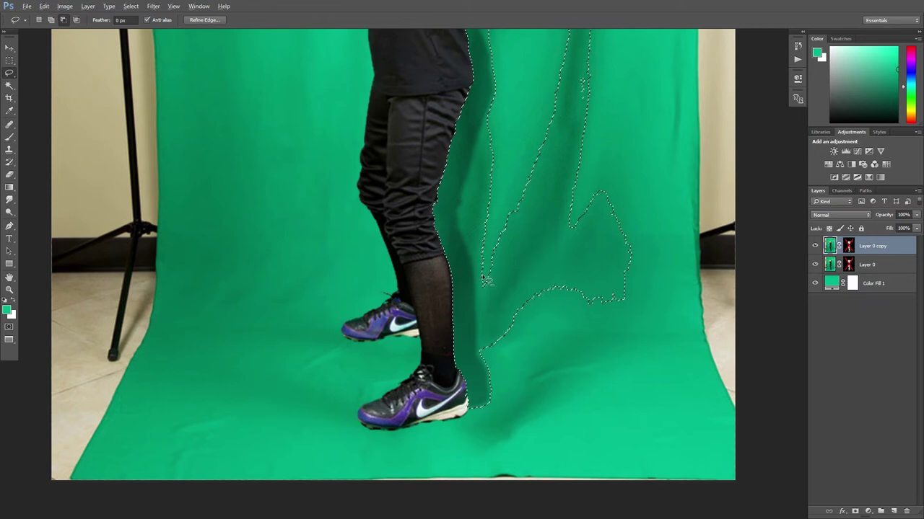
mouse_move(489, 263)
left_mouse_down()
mouse_move(478, 309)
mouse_move(492, 385)
mouse_move(504, 188)
mouse_move(526, 338)
left_mouse_up()
Trim the shadow selection freehand along the batter's leg and back edges.
scroll(494, 363, "up", 2)
scroll(495, 362, "up", 3)
left_click_drag(496, 240, 481, 276)
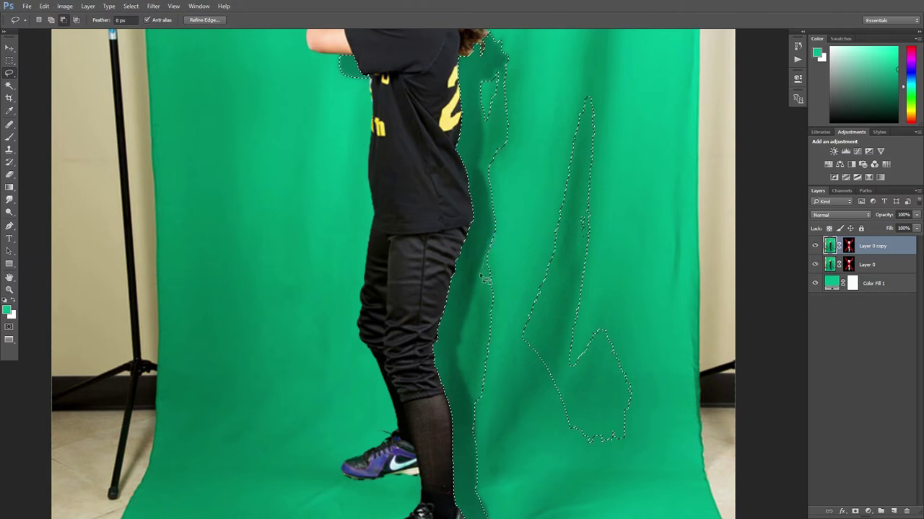
left_click_drag(482, 277, 494, 363)
left_click_drag(523, 290, 523, 291)
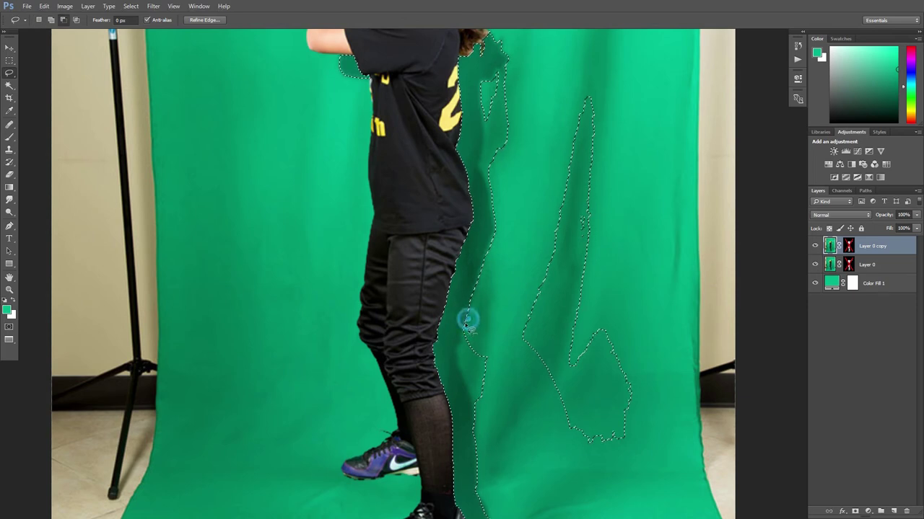
left_click_drag(466, 341, 481, 422)
left_click_drag(507, 365, 517, 393)
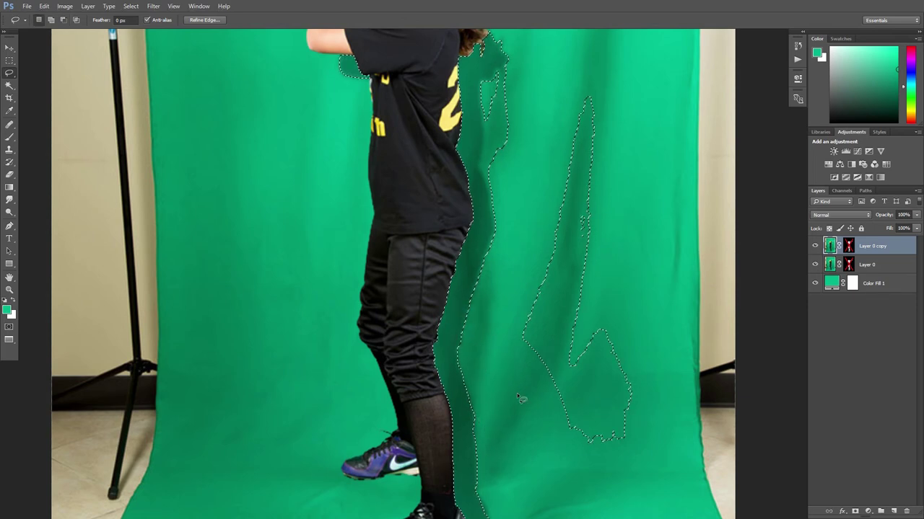
scroll(525, 330, "up", 3)
left_click_drag(623, 270, 623, 270)
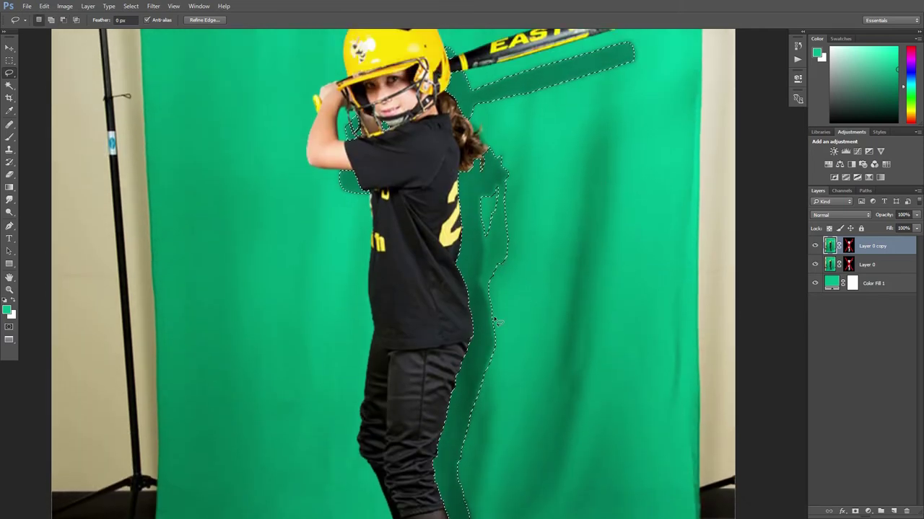
scroll(623, 269, "up", 1)
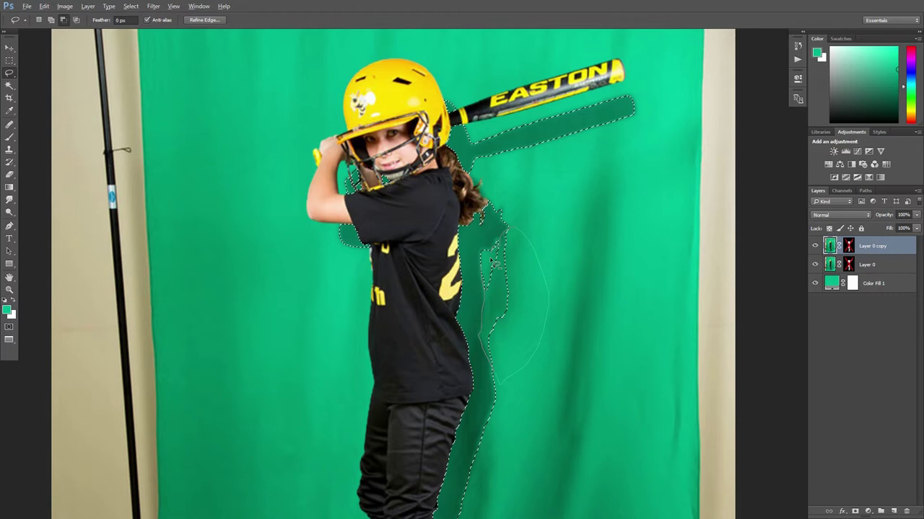
left_click_drag(507, 240, 500, 265)
scroll(500, 264, "up", 1)
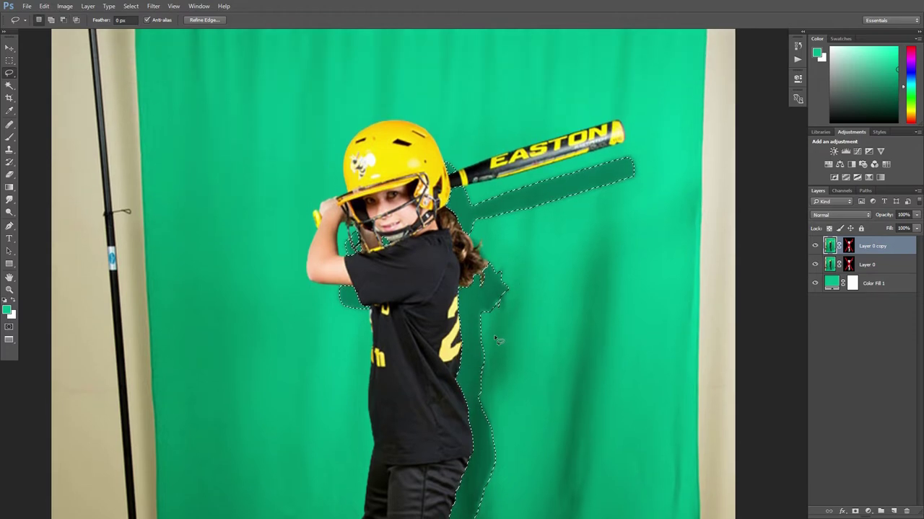
scroll(506, 325, "down", 1)
key("w")
scroll(504, 246, "down", 3)
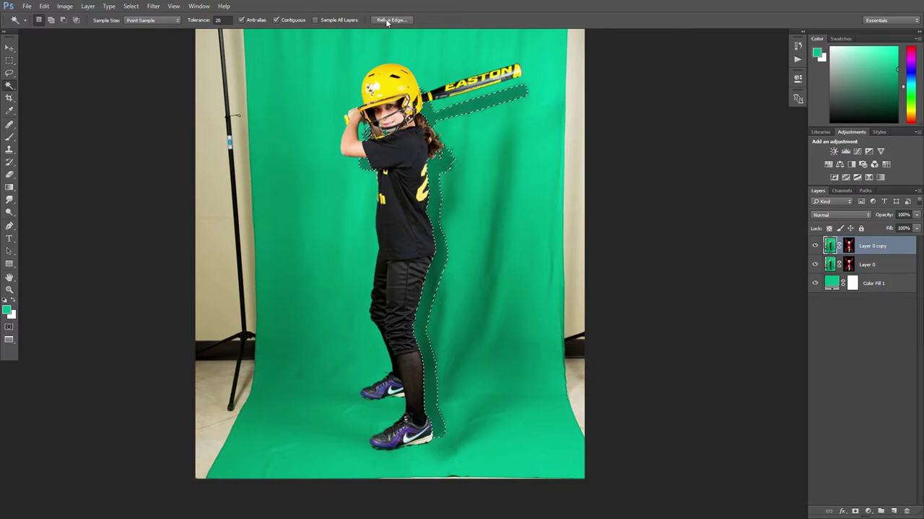
Open Refine Mask from the Select menu and set the view mode to Black & White.
left_click(137, 6)
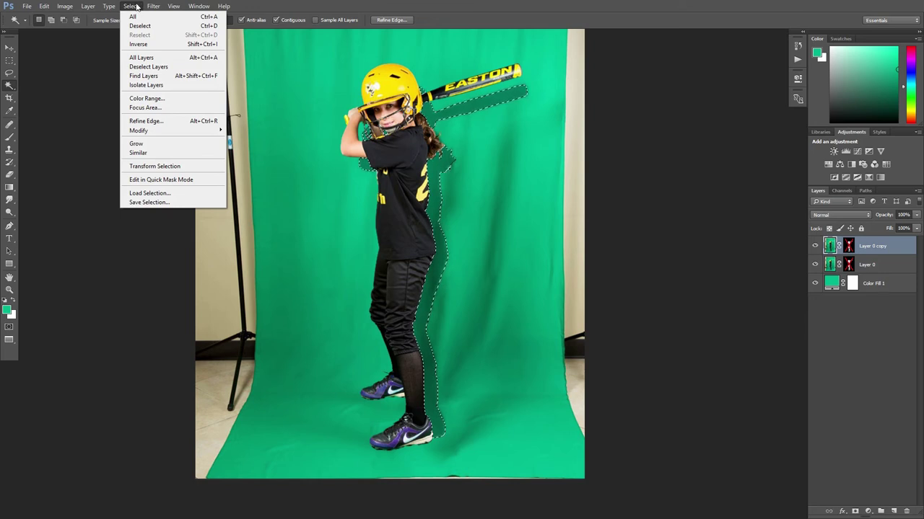
left_click(188, 121)
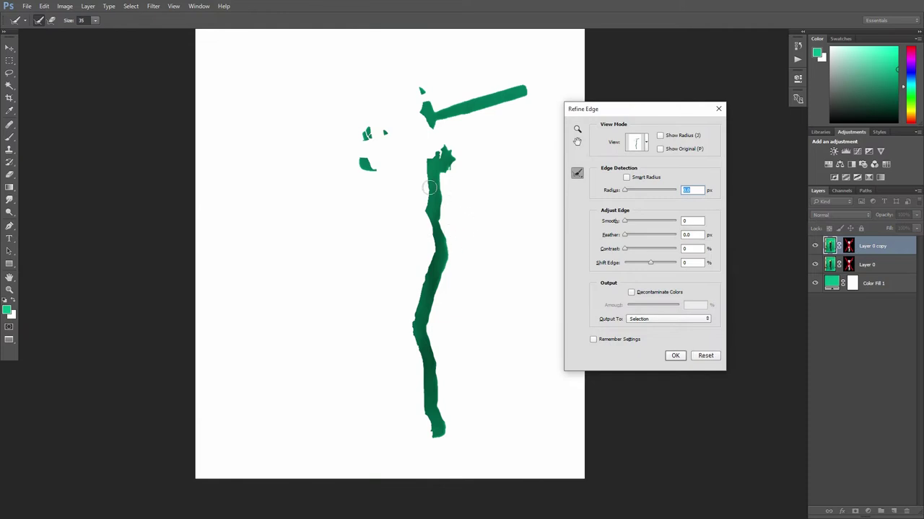
scroll(440, 180, "up", 3)
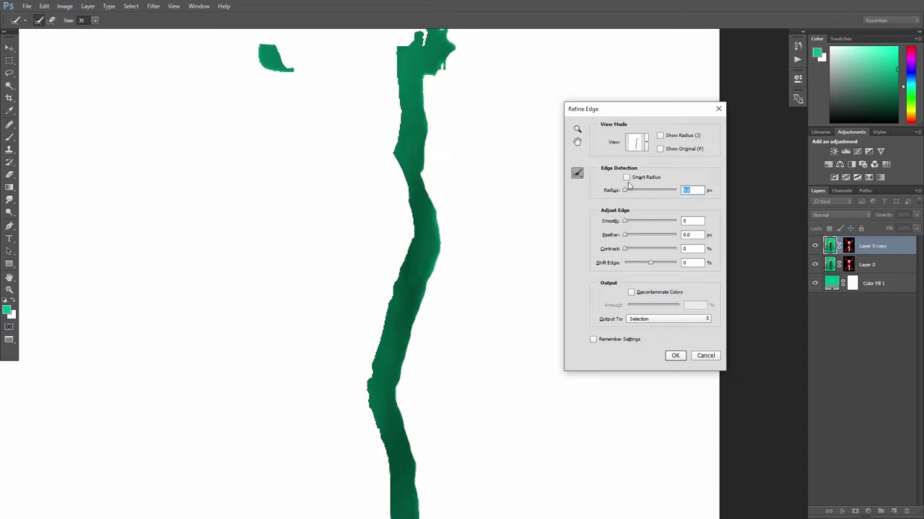
left_click(647, 143)
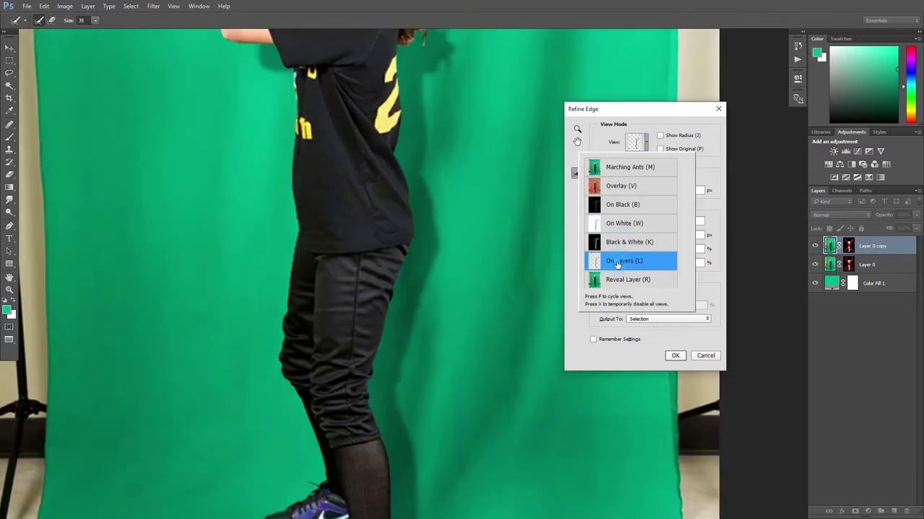
left_click(647, 143)
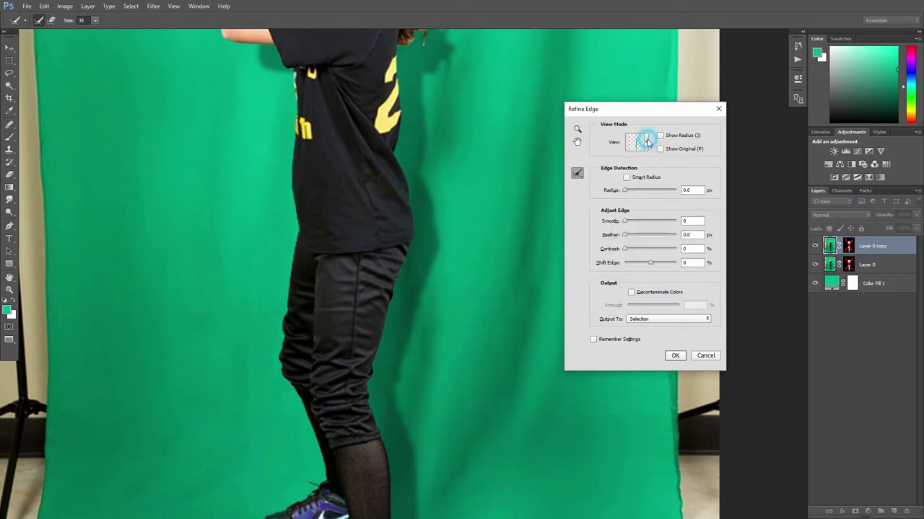
left_click(647, 143)
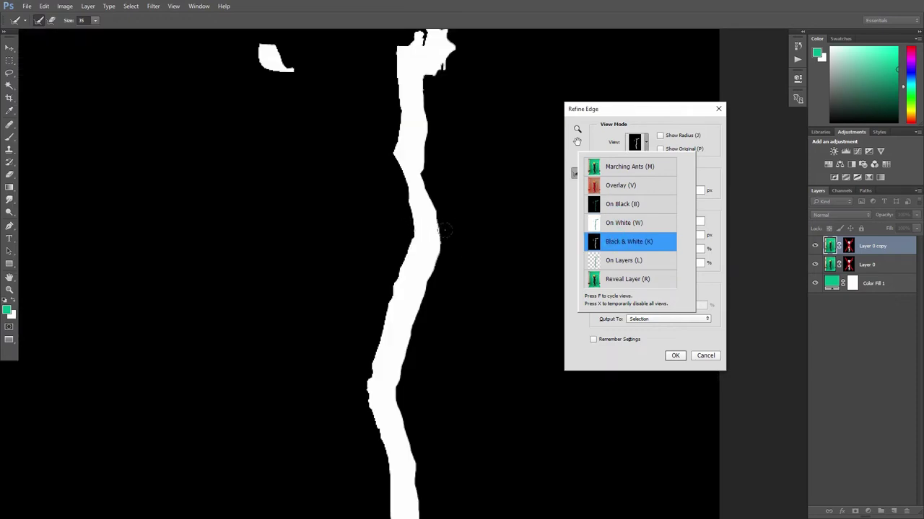
Apply Smooth 21, Feather 1.4 px, Contrast 26%, Shift Edge +100%, outputting to Layer Mask.
left_click(698, 168)
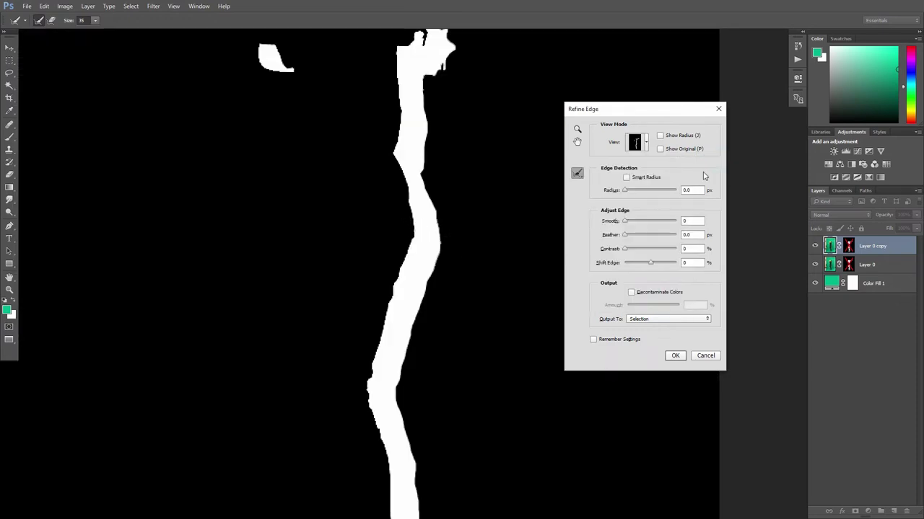
left_click_drag(623, 224, 626, 223)
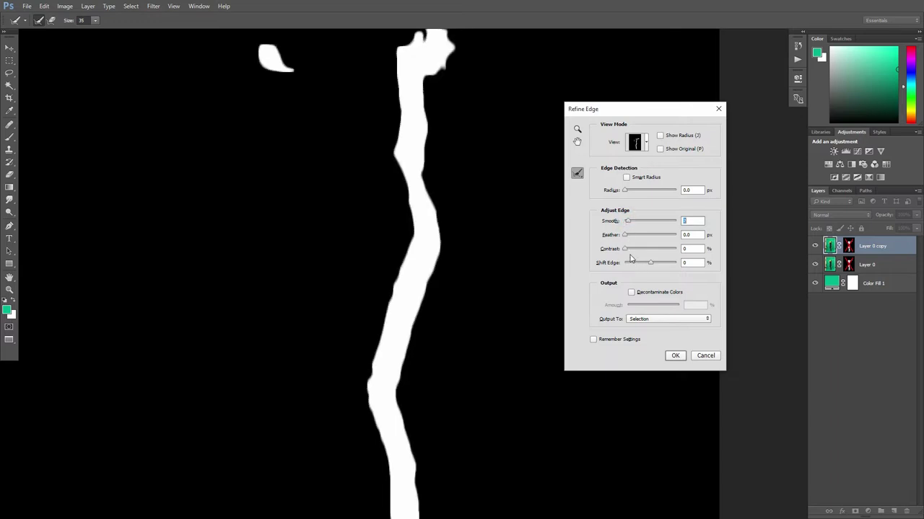
left_click_drag(625, 249, 634, 250)
mouse_move(650, 253)
left_mouse_down()
mouse_move(641, 249)
mouse_move(669, 251)
mouse_move(637, 249)
left_mouse_up()
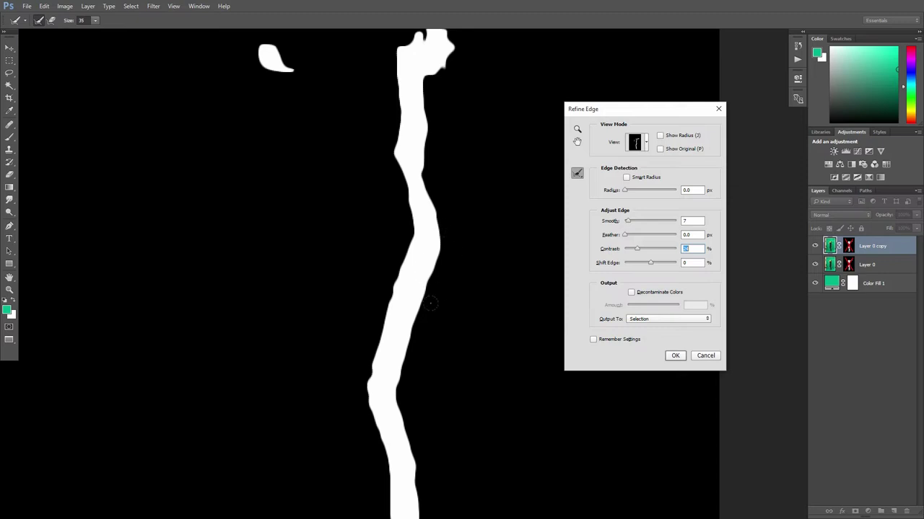
mouse_move(636, 253)
left_mouse_down()
mouse_move(619, 252)
mouse_move(657, 251)
mouse_move(640, 254)
mouse_move(637, 225)
left_mouse_up()
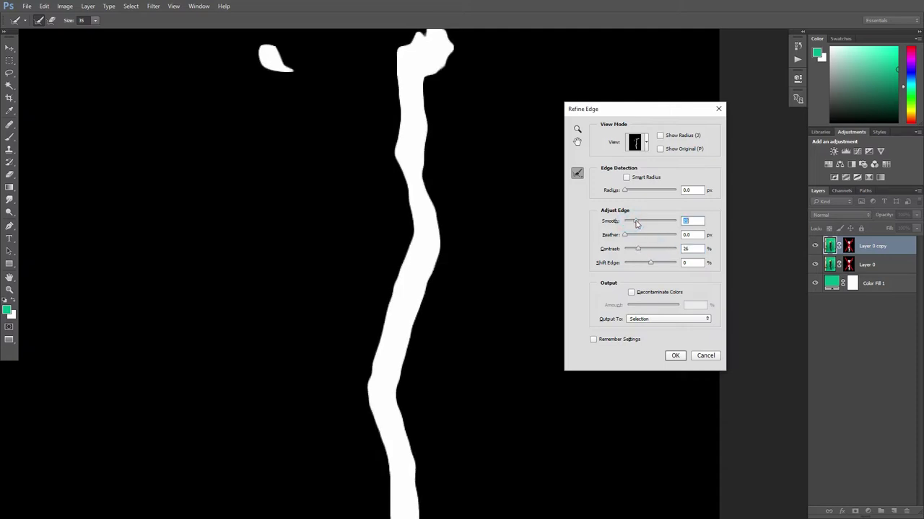
left_click_drag(623, 236, 630, 240)
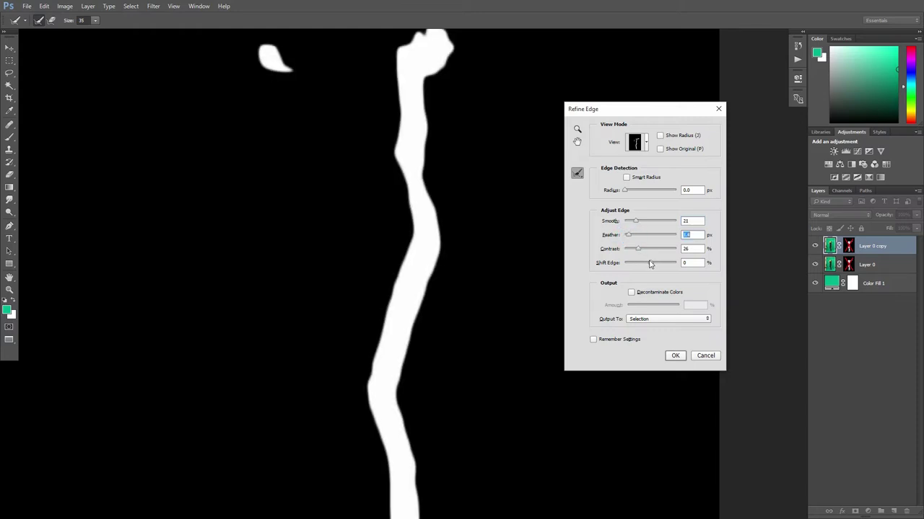
left_click_drag(650, 262, 679, 271)
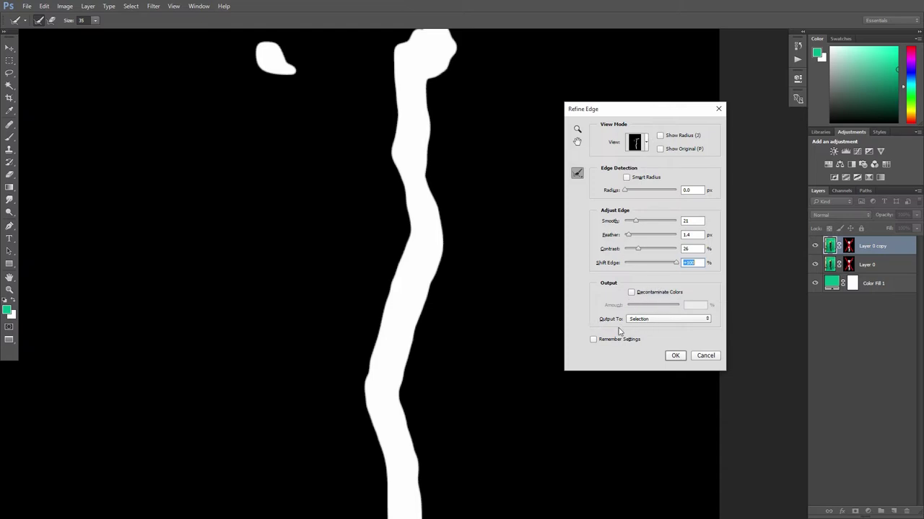
left_click(647, 320)
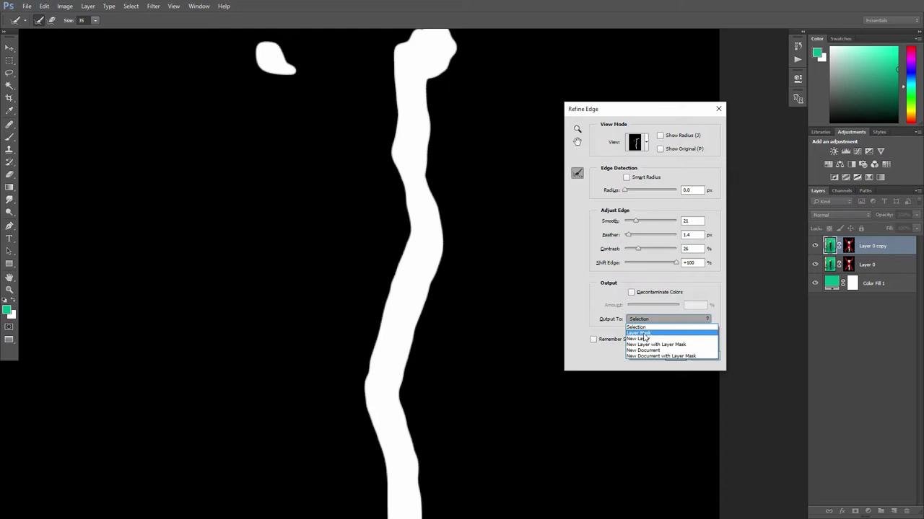
left_click(643, 334)
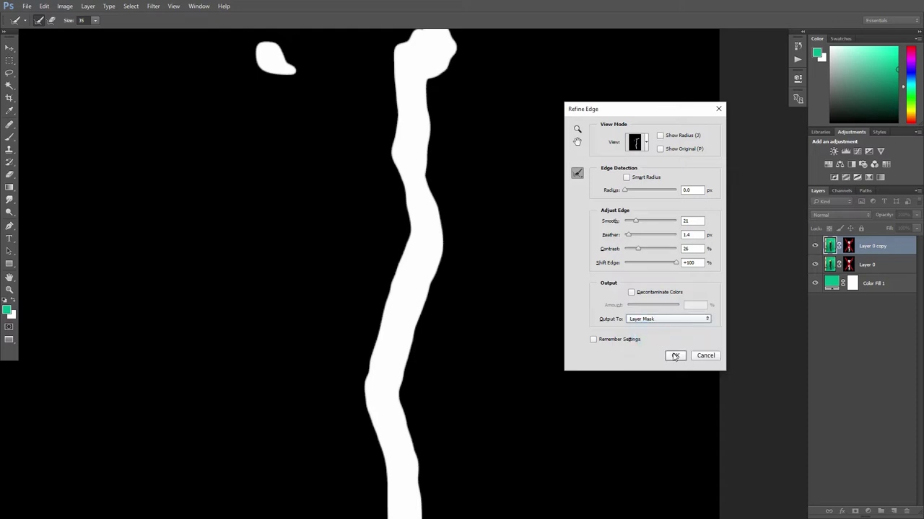
left_click(675, 357)
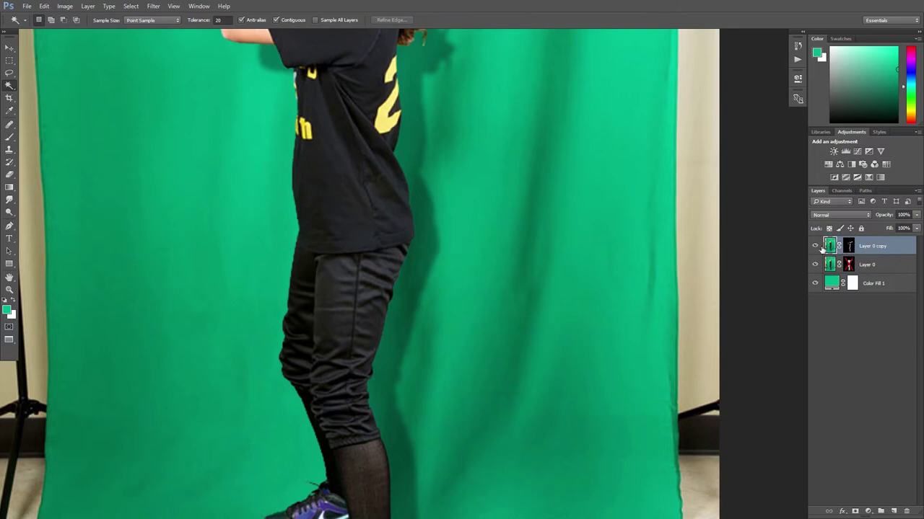
left_click(816, 246)
left_click(815, 246)
left_click(815, 265)
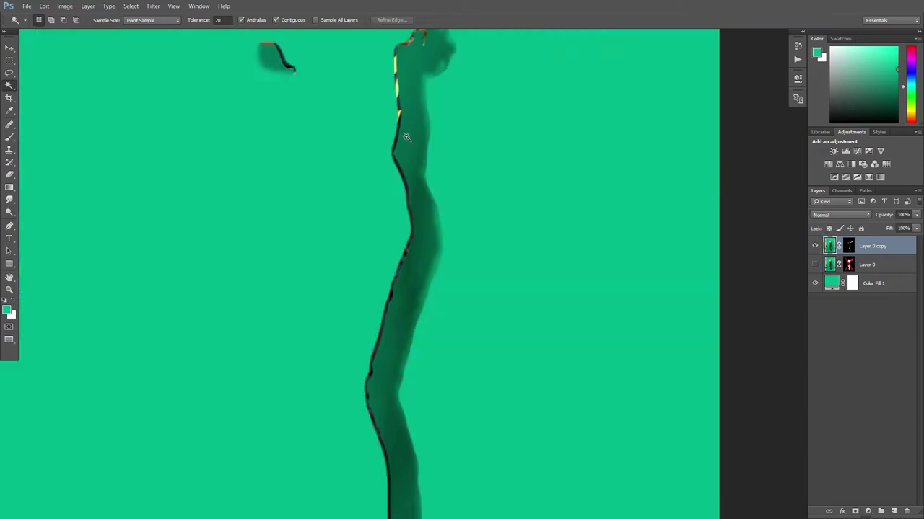
scroll(433, 166, "up", 1)
scroll(563, 202, "up", 4)
scroll(524, 200, "up", 3)
scroll(465, 196, "up", 2)
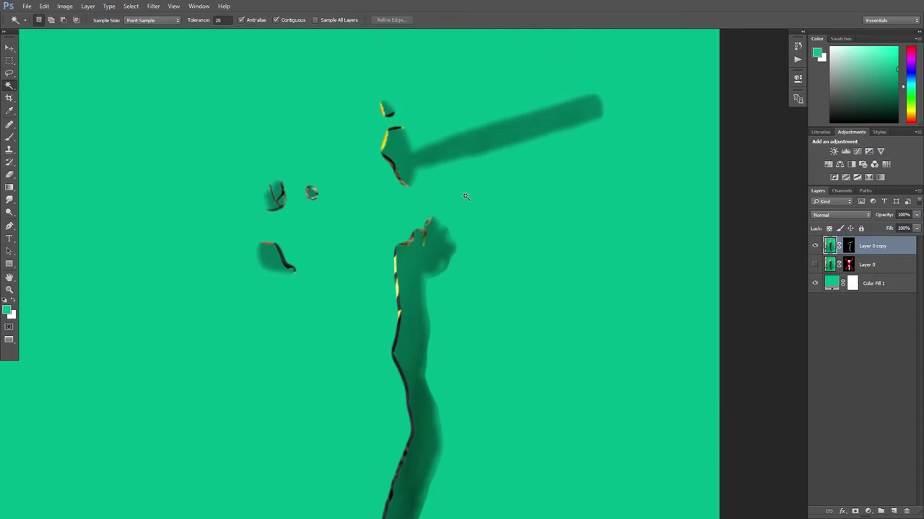
scroll(466, 196, "down", 3)
scroll(470, 199, "down", 2)
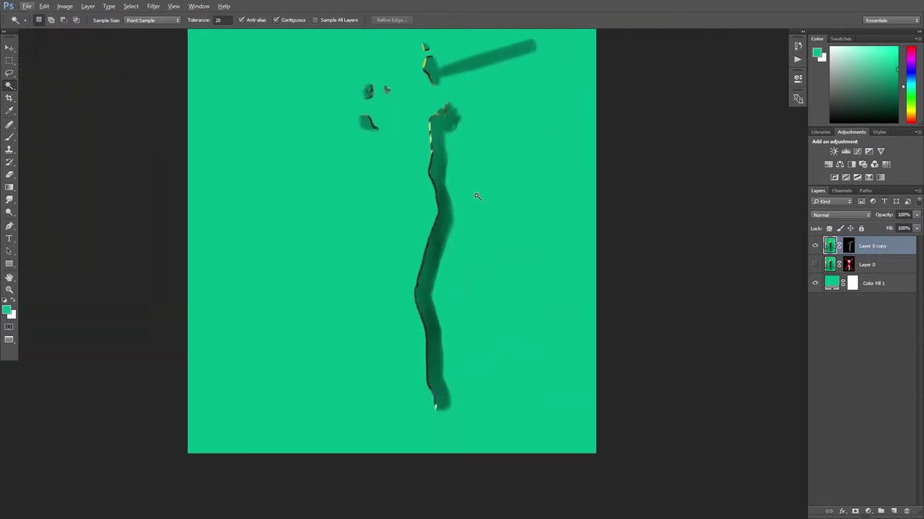
scroll(475, 196, "up", 2)
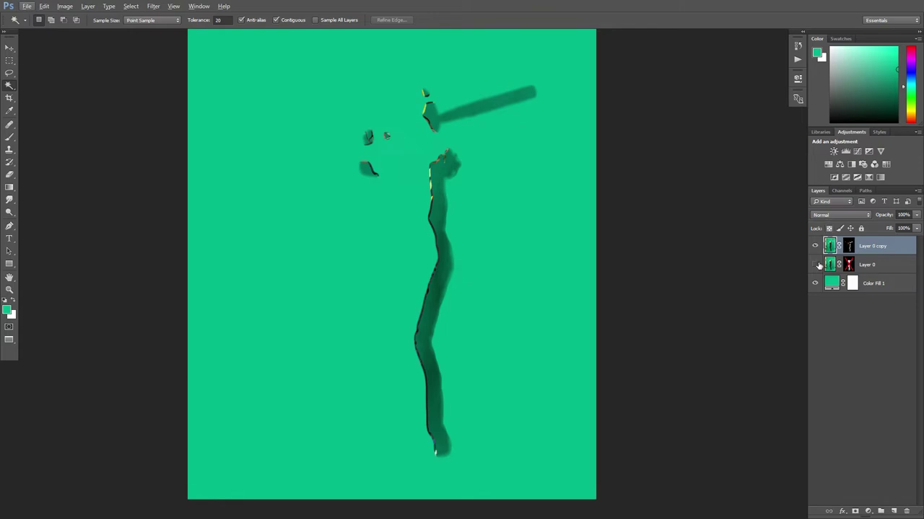
left_click(816, 265)
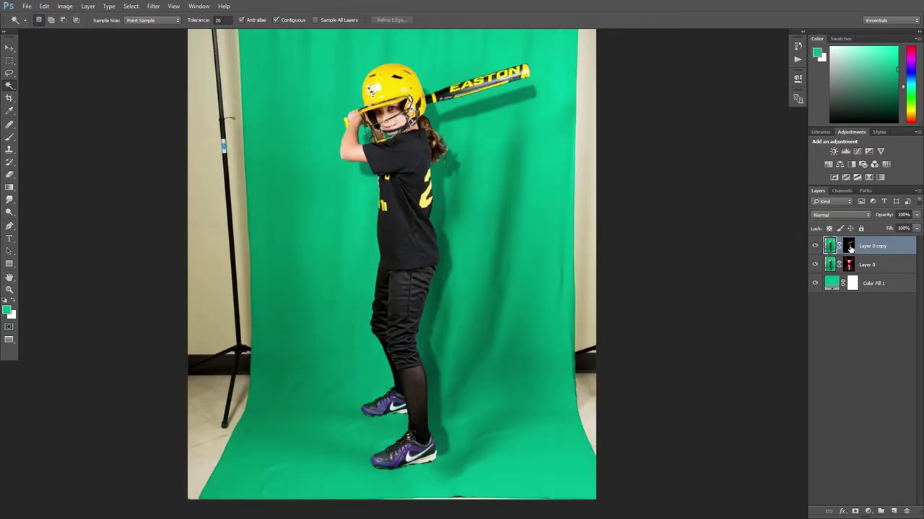
left_click(815, 246)
left_click(815, 265)
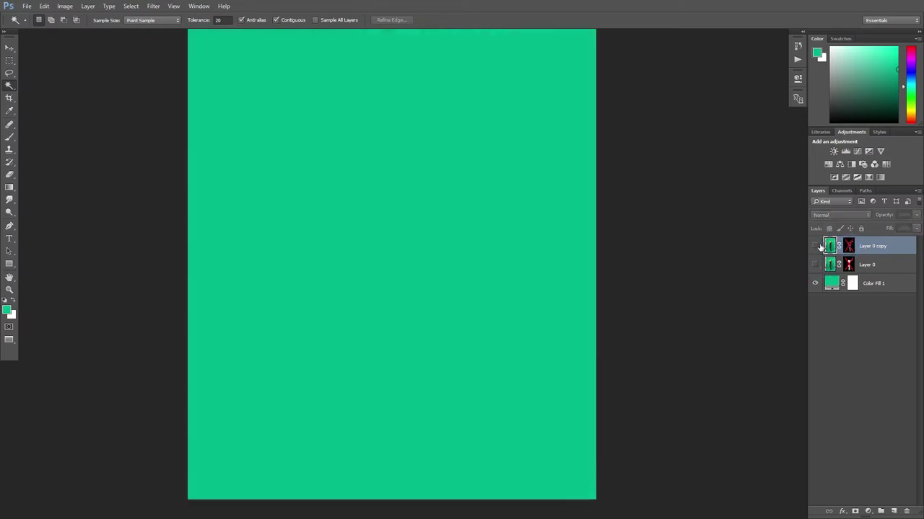
left_click(816, 246)
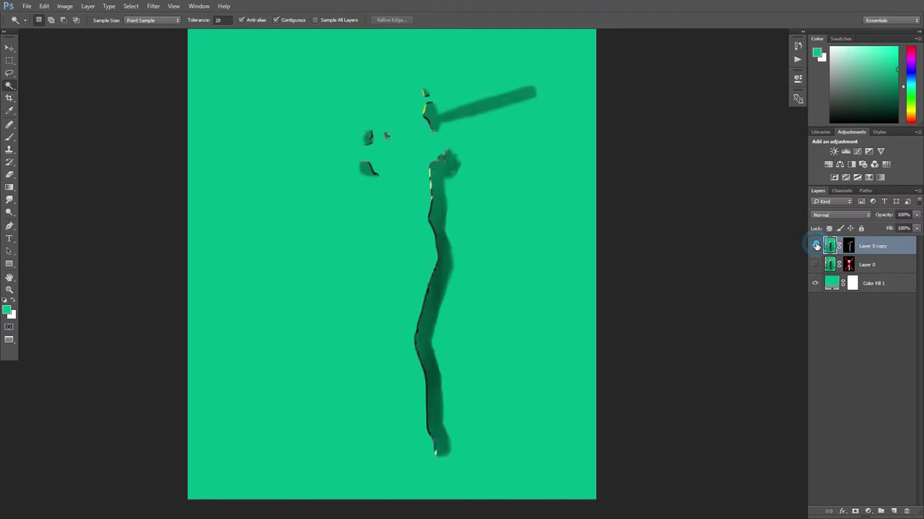
left_click(815, 246)
left_click(815, 246)
left_click(816, 264)
left_click(816, 264)
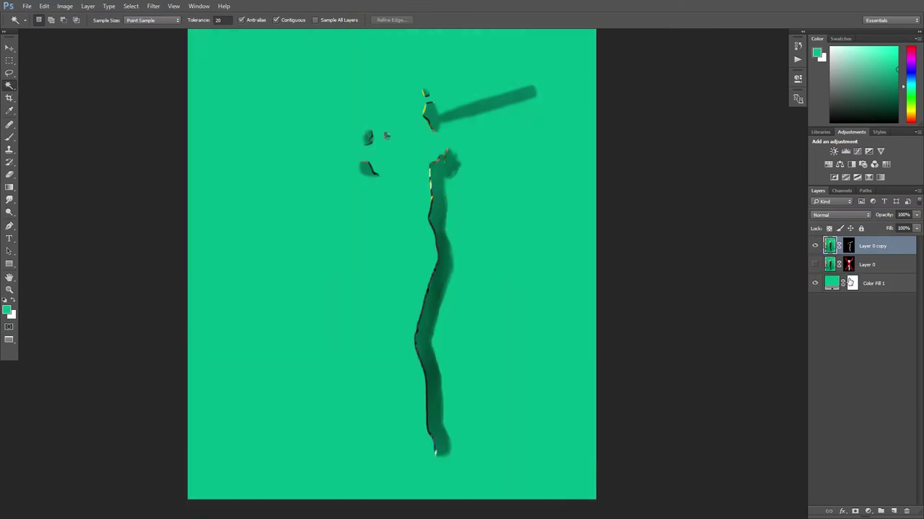
left_click(816, 265)
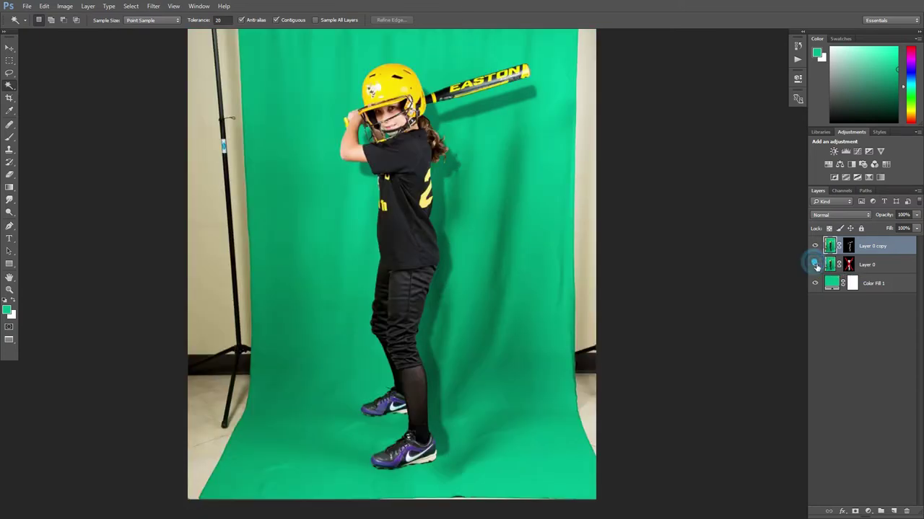
Re-enable Layer 0's mask to cut out the batter, then add an empty Layer 1.
left_click(849, 265, "shift")
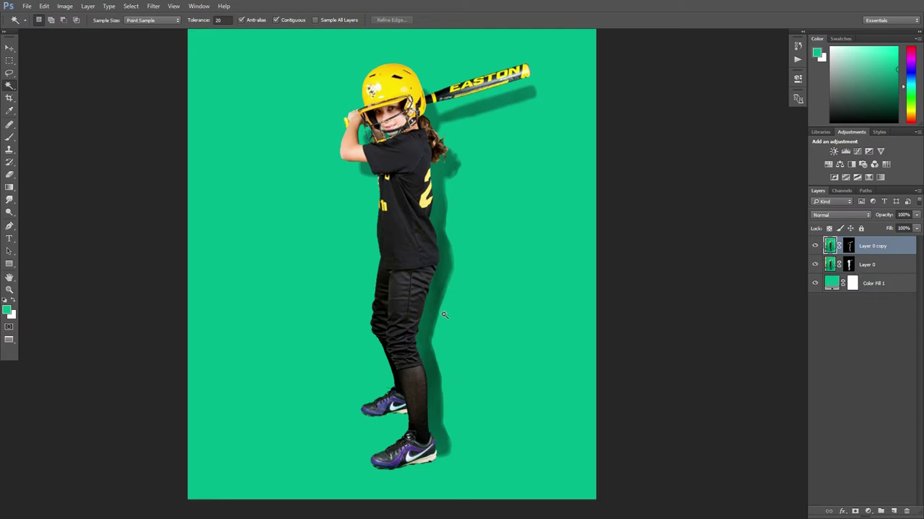
scroll(446, 313, "up", 1)
scroll(446, 313, "up", 2)
scroll(450, 244, "down", 2)
scroll(457, 153, "down", 1)
key("alt")
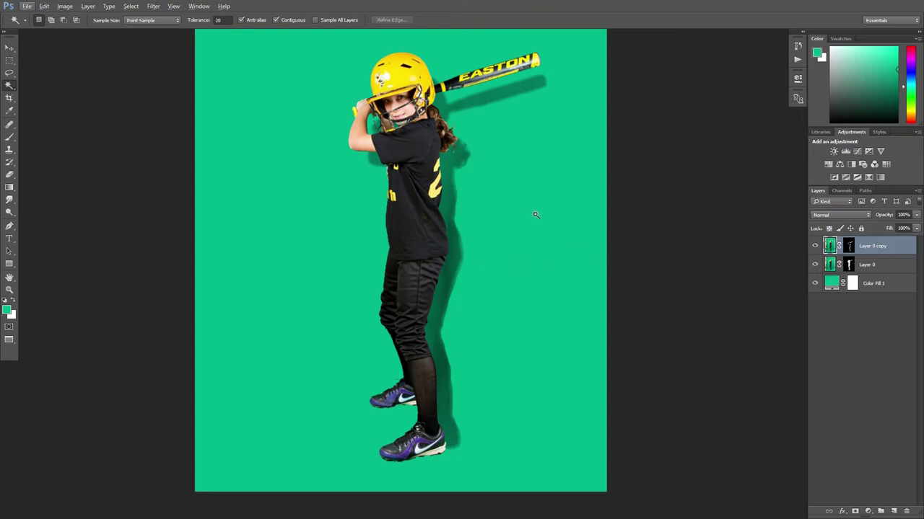
scroll(442, 210, "down", 2)
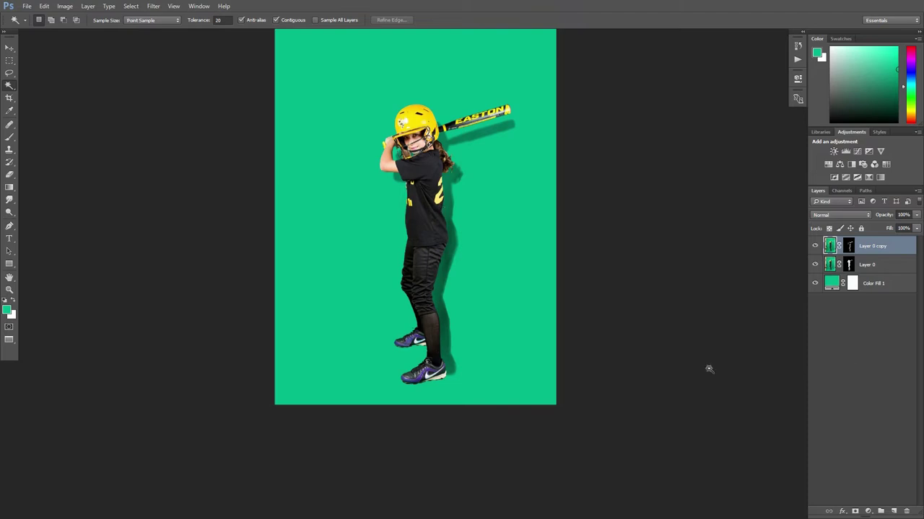
left_click(893, 511)
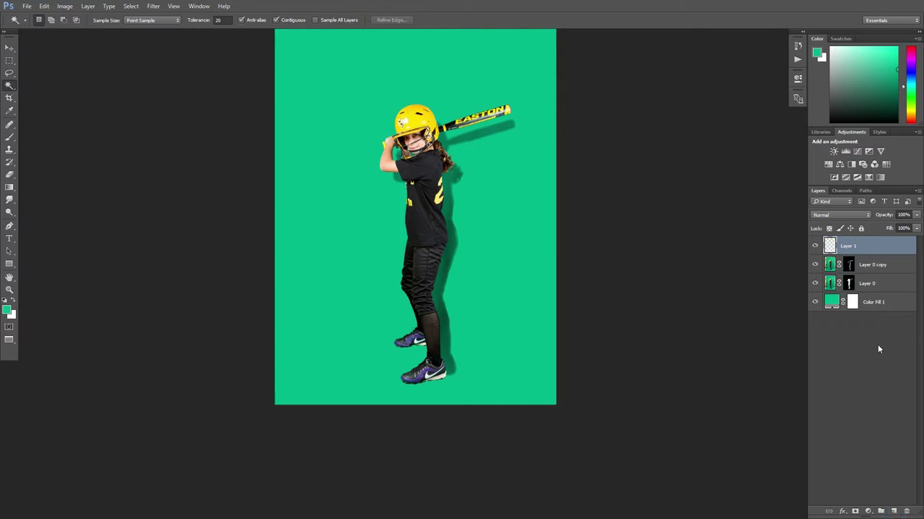
Move Layer 1 above Color Fill 1, choose the Brush, and set foreground to #ffffa5.
left_click_drag(871, 250, 859, 291)
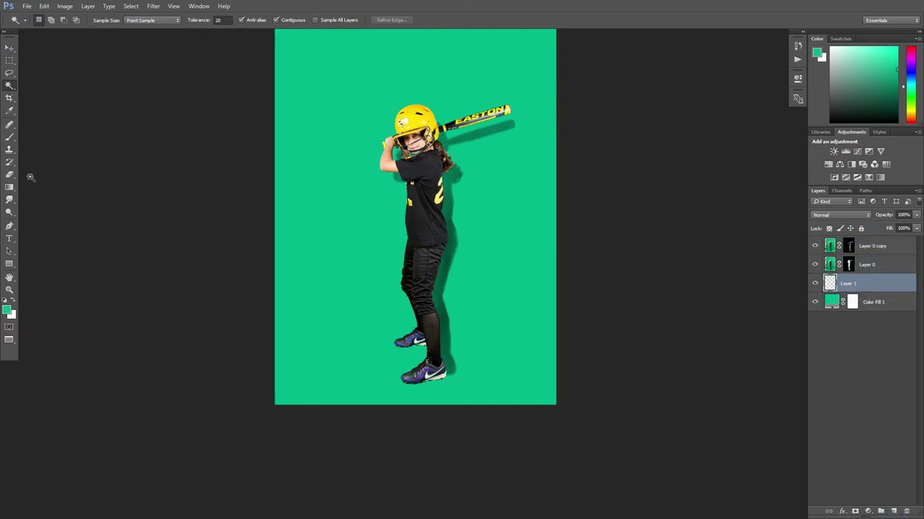
right_click(10, 137)
left_click(43, 136)
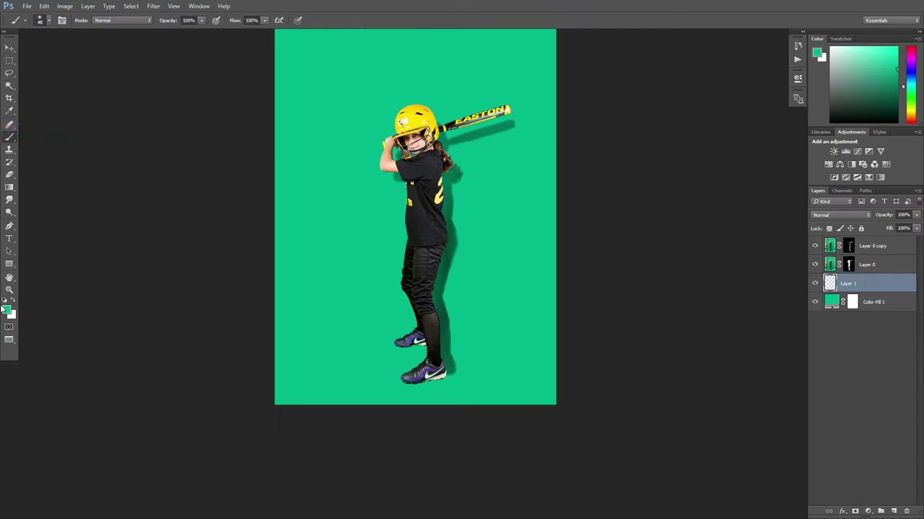
left_click(6, 309)
left_click_drag(635, 149, 645, 192)
left_click_drag(570, 108, 554, 89)
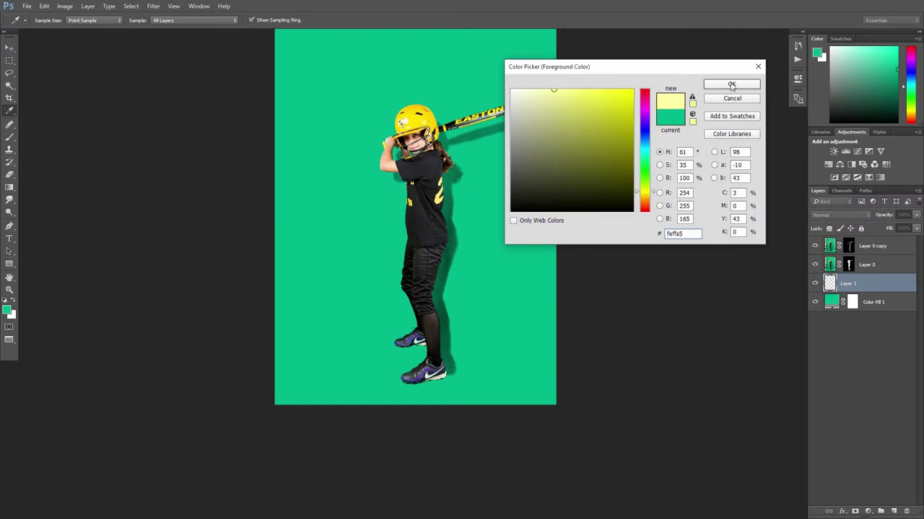
left_click(730, 84)
Paint large pale-yellow blobs around the batter's legs with a 163 px brush.
scroll(517, 266, "up", 1)
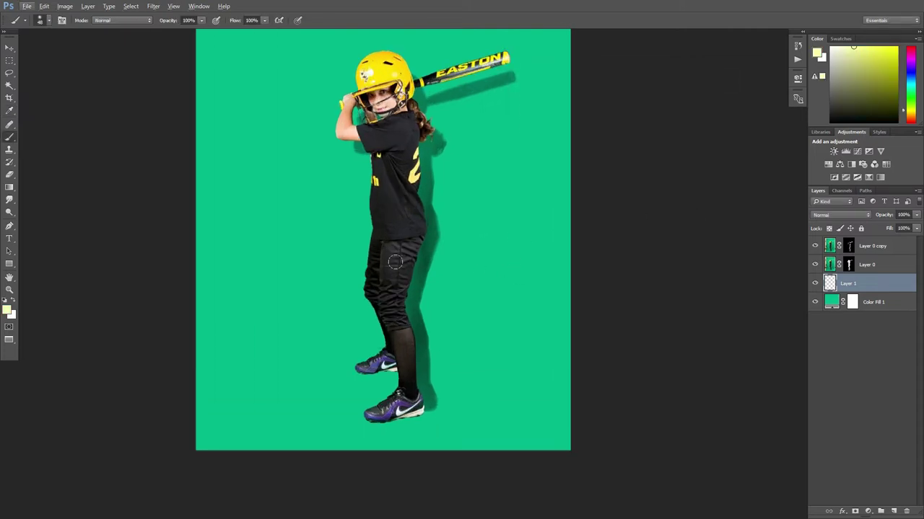
left_click_drag(419, 290, 458, 282)
left_click_drag(412, 231, 433, 230)
left_click(344, 293)
mouse_move(345, 293)
left_mouse_down()
mouse_move(324, 282)
mouse_move(440, 393)
mouse_move(534, 418)
left_mouse_up()
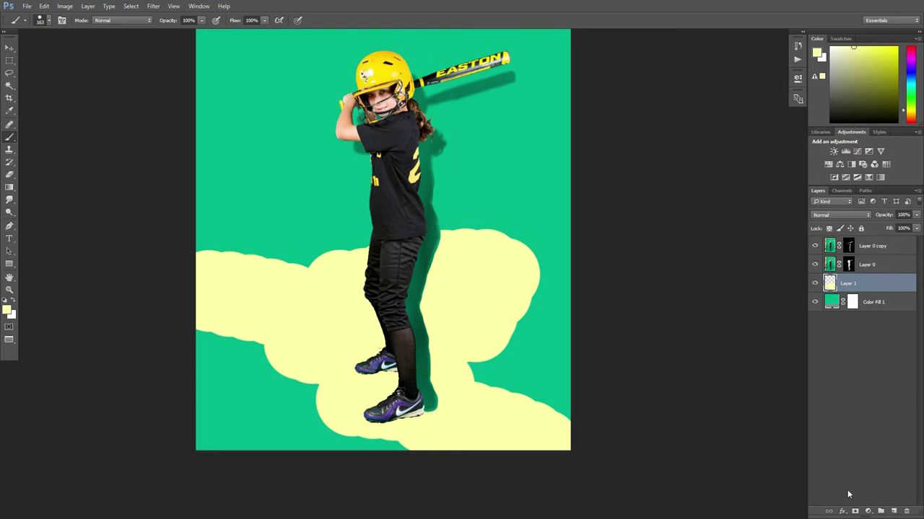
left_click(882, 247)
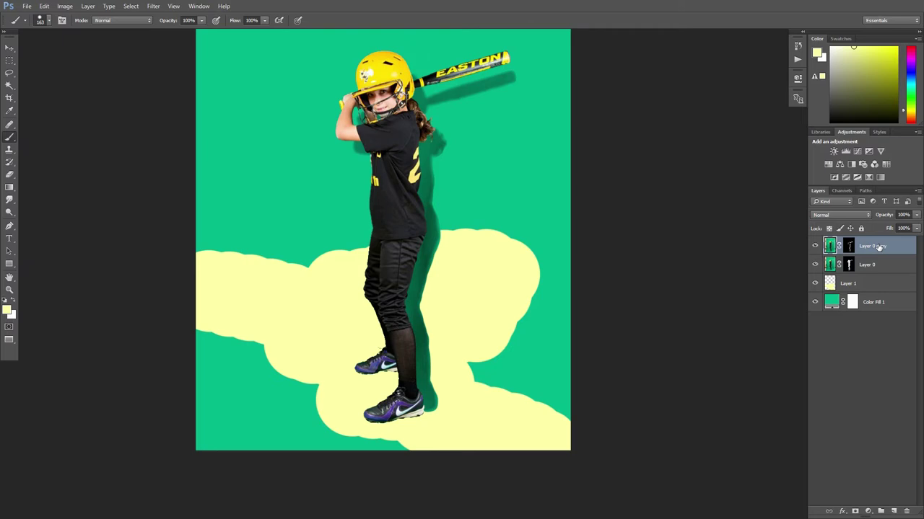
Set Layer 0 copy to Multiply blend mode at 45% opacity.
left_click(887, 215)
left_click_drag(887, 215, 872, 215)
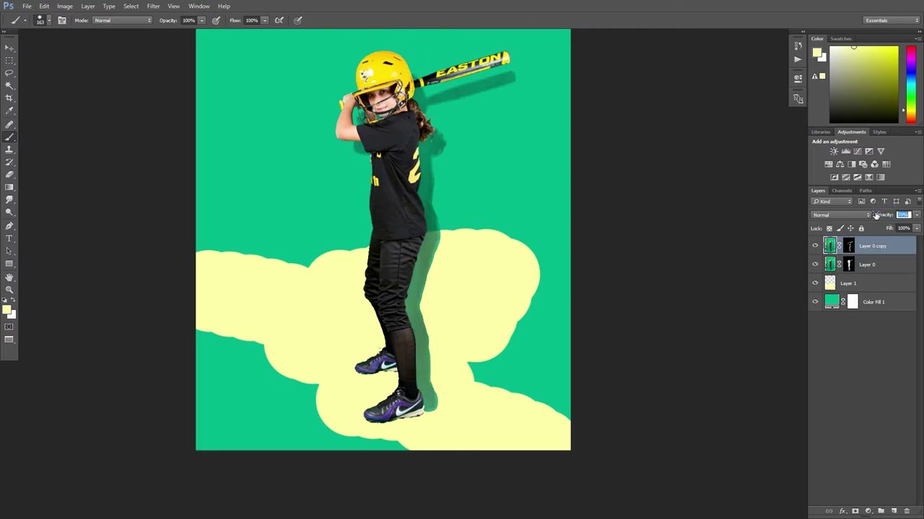
left_click(846, 215)
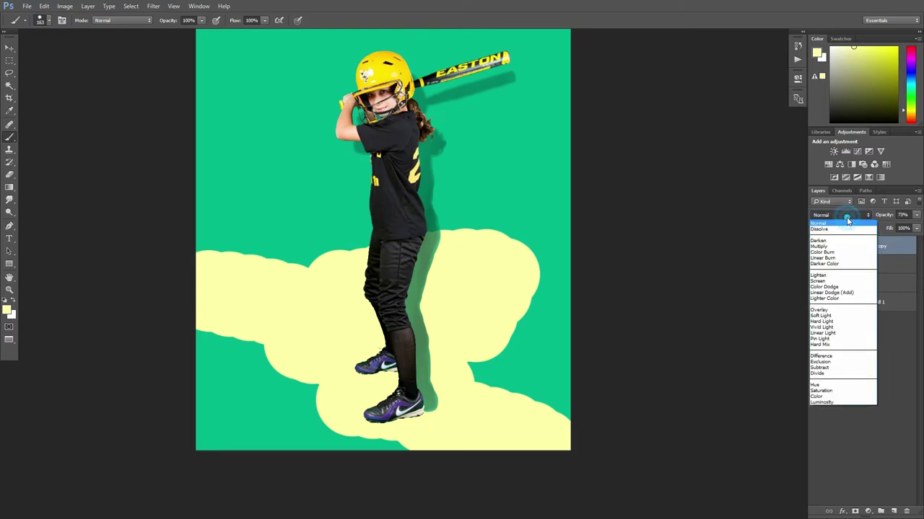
left_click(822, 246)
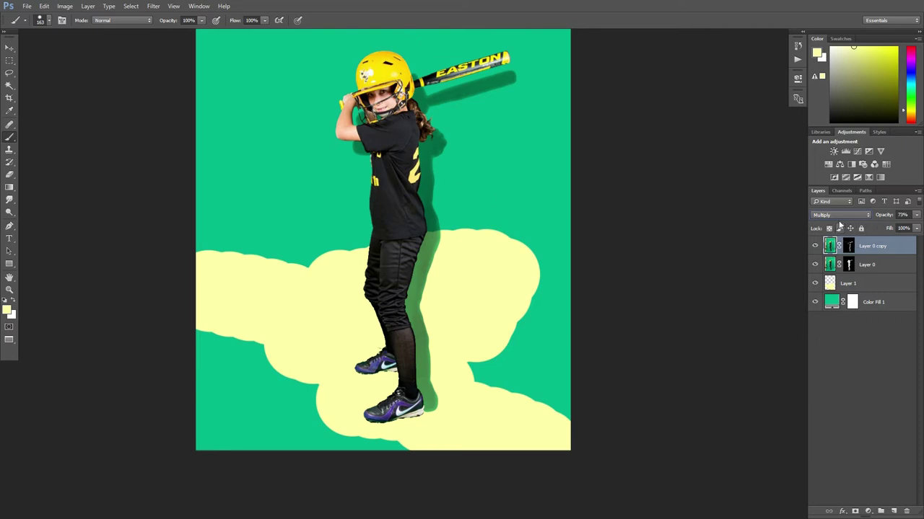
left_click_drag(893, 218, 877, 215)
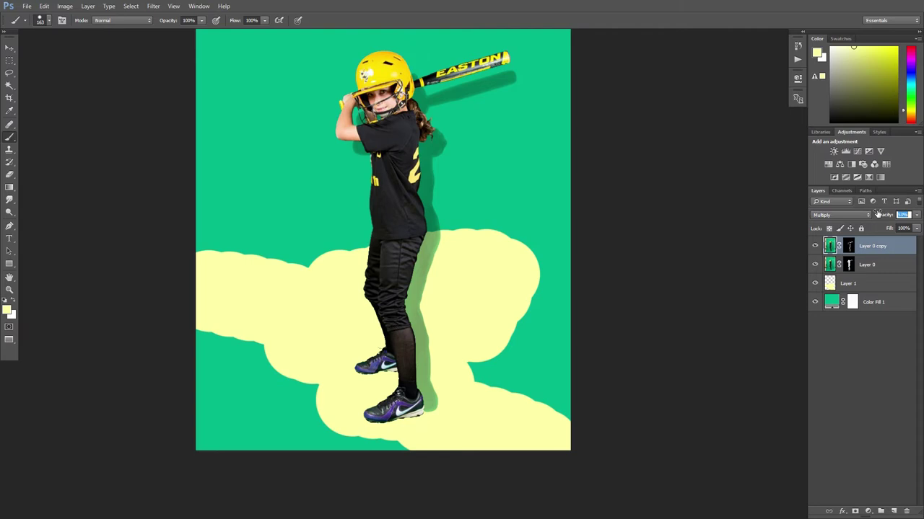
left_click_drag(878, 214, 870, 216)
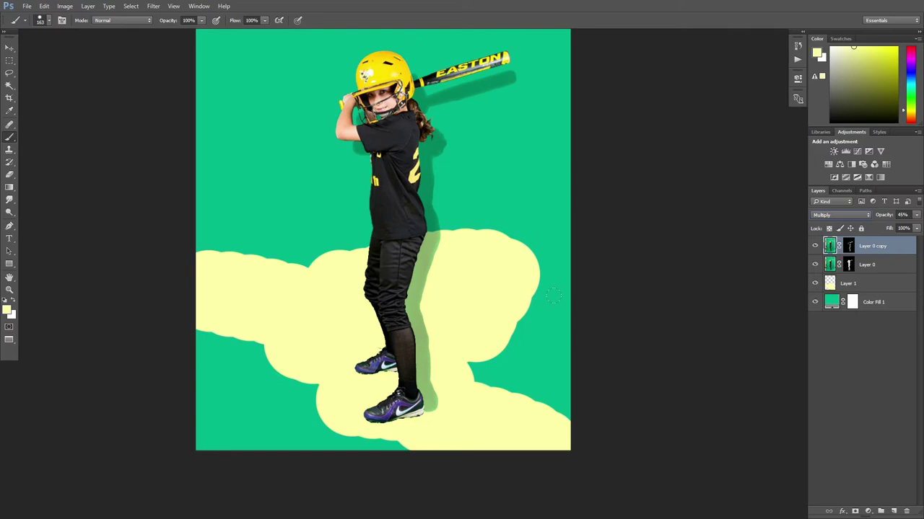
left_click(7, 310)
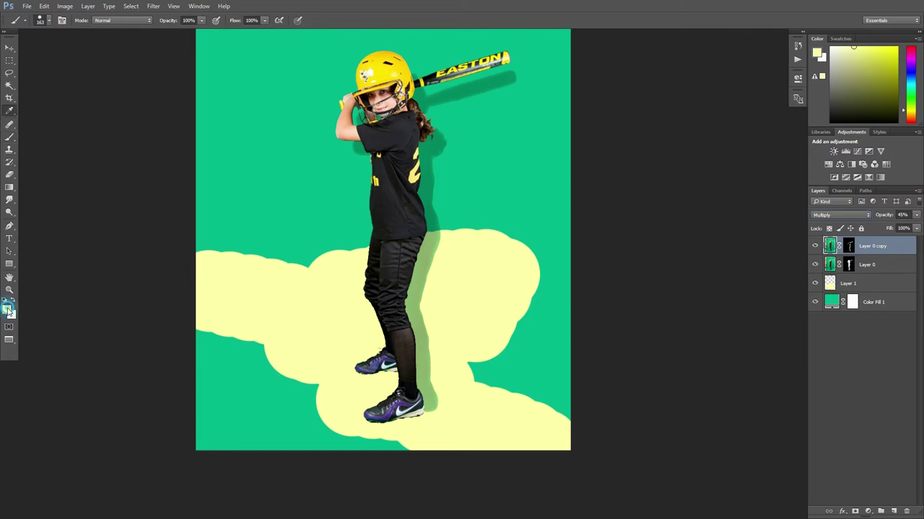
Set a blue foreground colour and paint blue around the batter's legs up to the waist on Layer 1.
mouse_move(646, 143)
left_mouse_down()
mouse_move(648, 127)
mouse_move(648, 135)
left_mouse_up()
left_click_drag(583, 101, 586, 89)
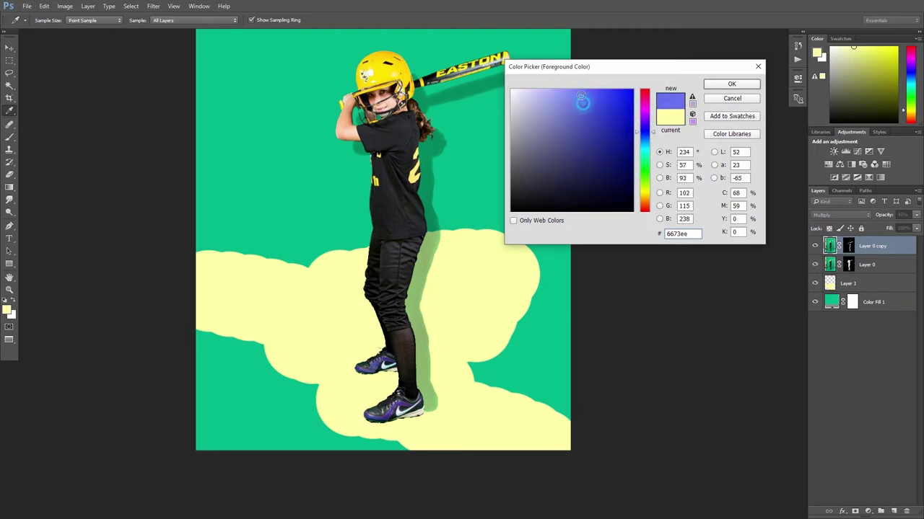
left_click_drag(643, 144, 644, 134)
left_click(727, 84)
key("b")
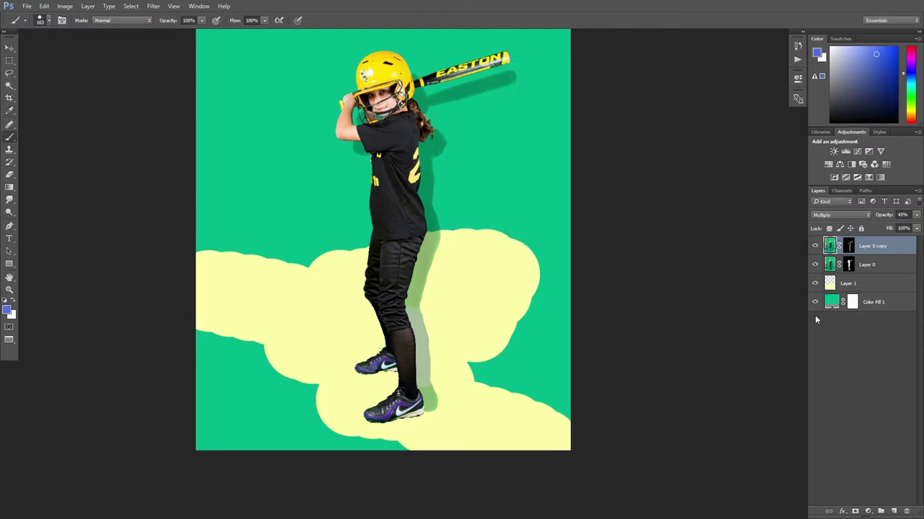
left_click(848, 284)
mouse_move(397, 404)
left_mouse_down()
mouse_move(462, 332)
mouse_move(454, 289)
mouse_move(412, 260)
mouse_move(382, 267)
mouse_move(424, 248)
left_mouse_up()
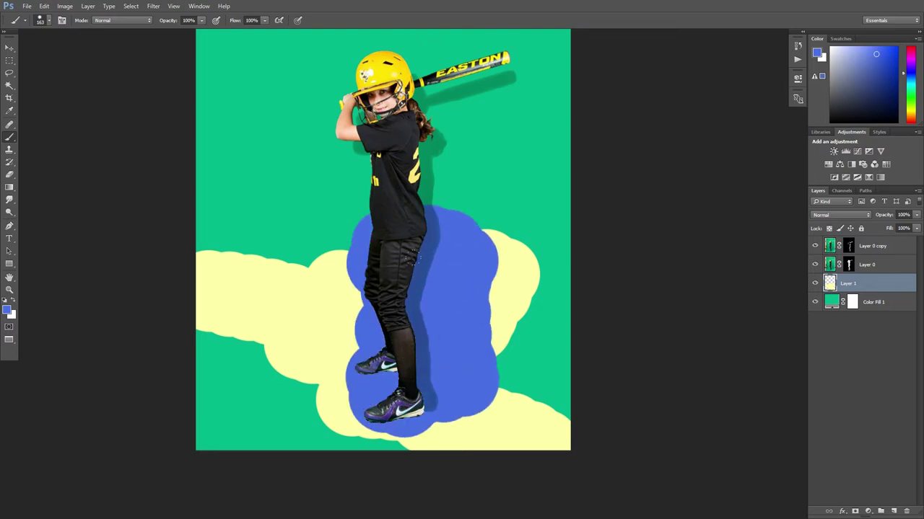
mouse_move(394, 199)
left_mouse_down()
mouse_move(462, 420)
mouse_move(394, 347)
left_mouse_up()
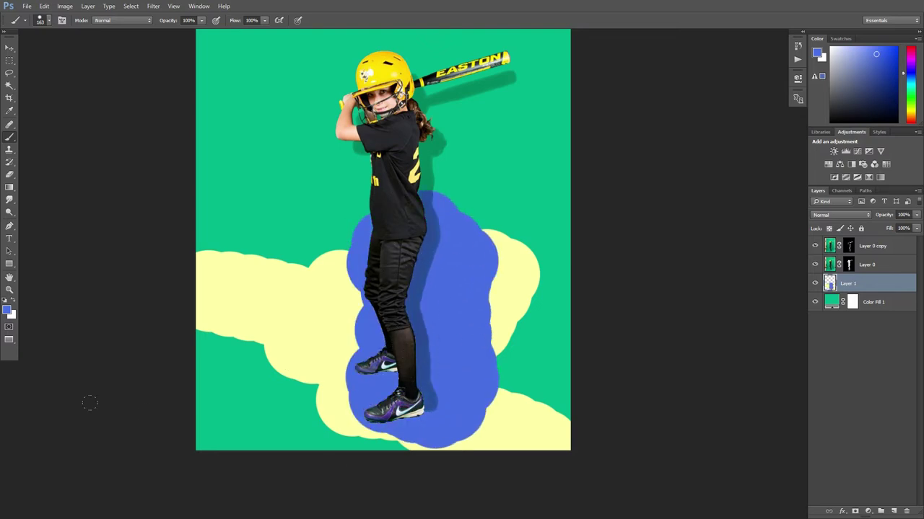
Switch the foreground to pink and paint pink across the legs and lower canvas.
left_click(7, 308)
left_click(644, 100)
left_click(731, 83)
left_click(414, 371)
left_click_drag(414, 372, 447, 287)
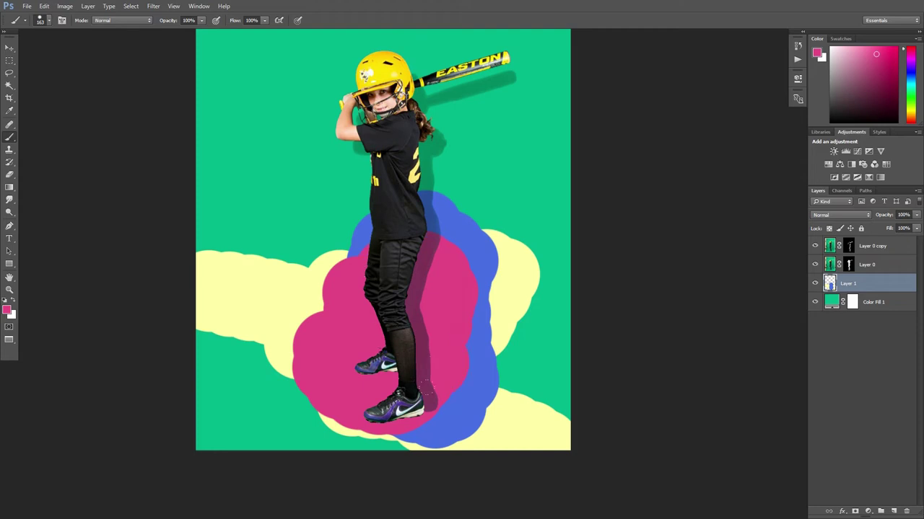
left_click_drag(422, 361, 403, 366)
left_click_drag(491, 404, 566, 422)
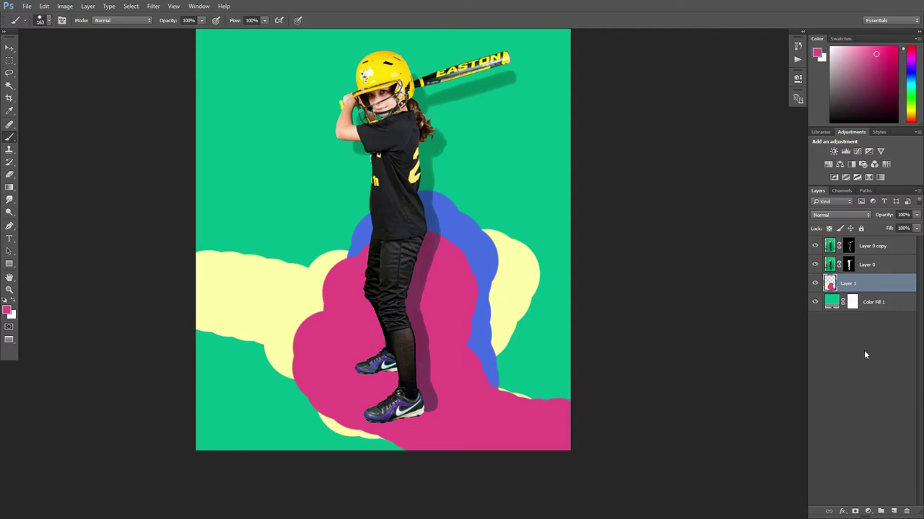
Try painting out the shadow beside the legs on Layer 0 copy, then undo it.
left_click(885, 246)
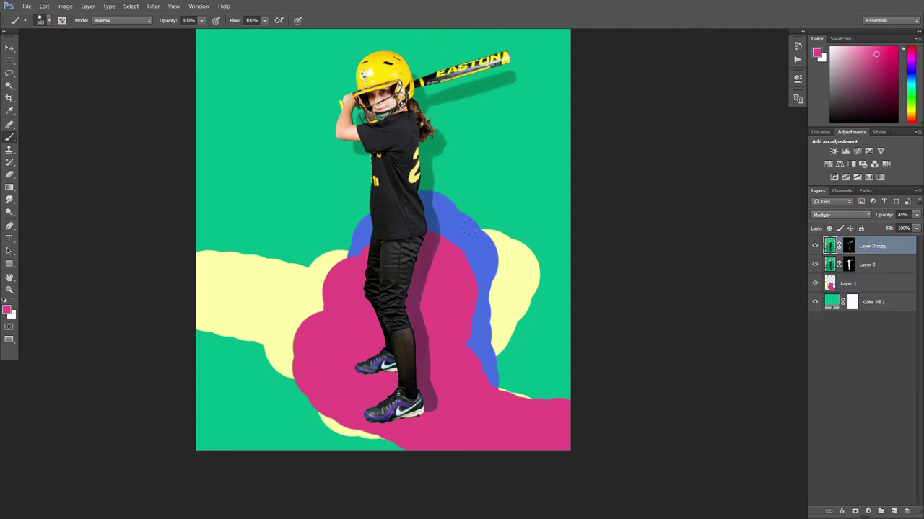
left_click_drag(418, 232, 422, 360)
key("ctrl+z")
left_click(881, 283)
Paint magenta around the torso and top of the canvas, then delete Layer 1.
mouse_move(357, 216)
left_mouse_down()
mouse_move(444, 173)
mouse_move(455, 123)
mouse_move(513, 65)
mouse_move(317, 202)
mouse_move(505, 274)
left_mouse_up()
mouse_move(252, 180)
left_mouse_down()
mouse_move(512, 361)
mouse_move(408, 252)
left_mouse_up()
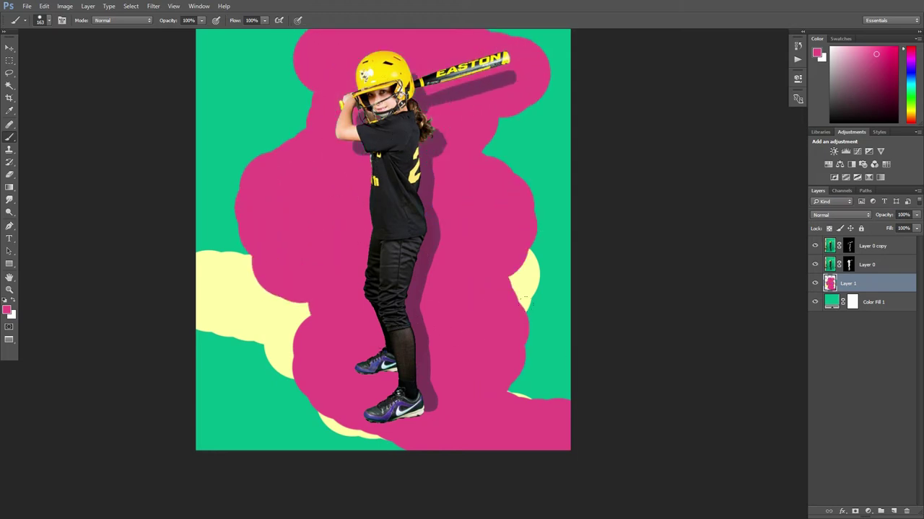
left_click_drag(866, 284, 907, 512)
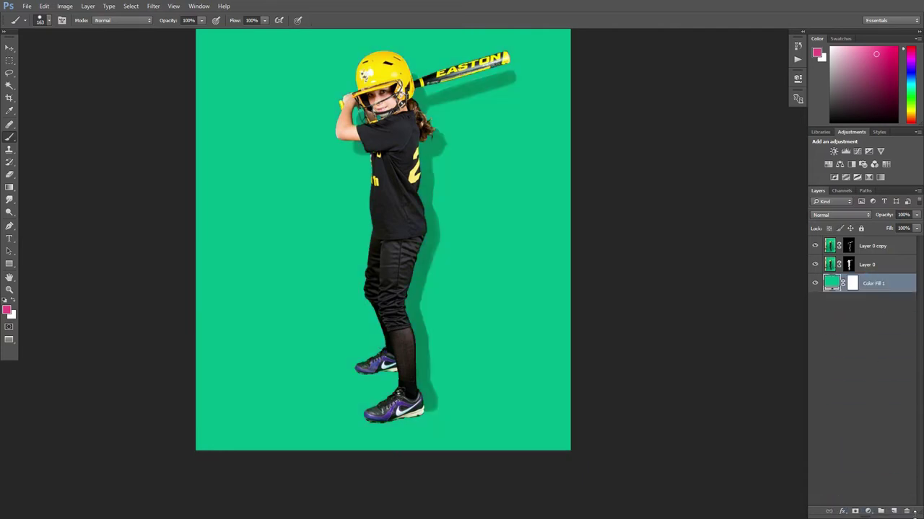
Add a Solid Color fill layer above Color Fill 1 coloured light green #8ee875.
scroll(342, 256, "up", 2)
scroll(430, 242, "down", 2)
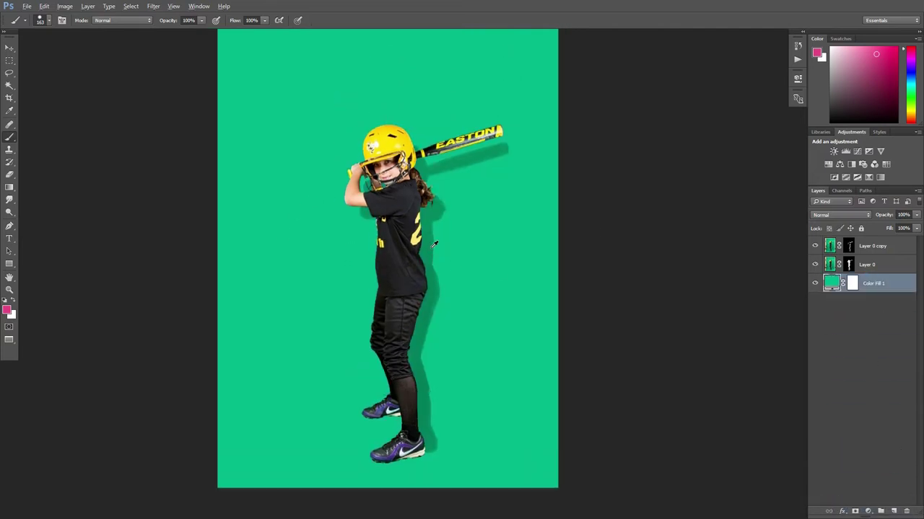
scroll(430, 242, "down", 1)
key("alt")
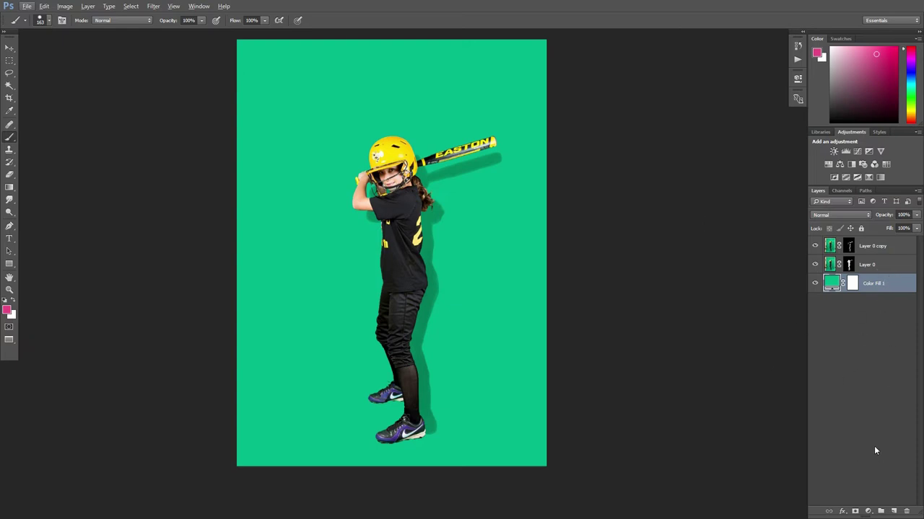
left_click(868, 511)
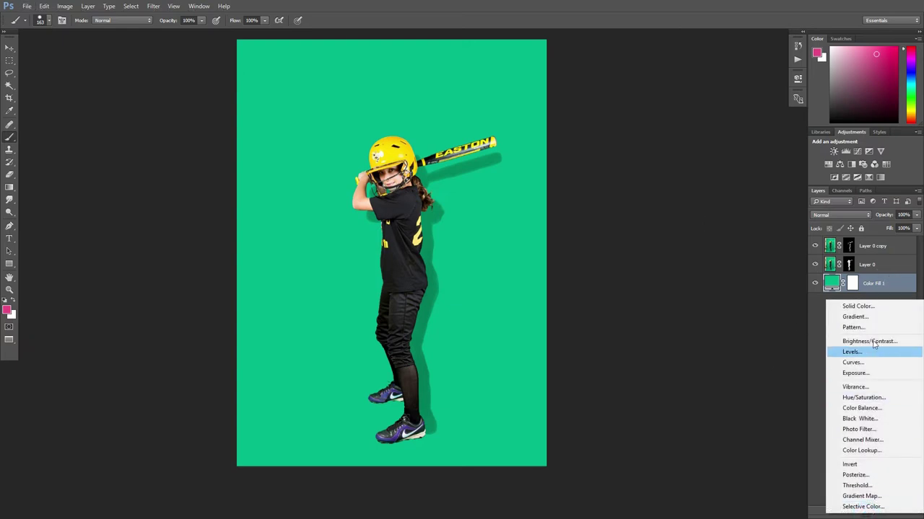
left_click(871, 306)
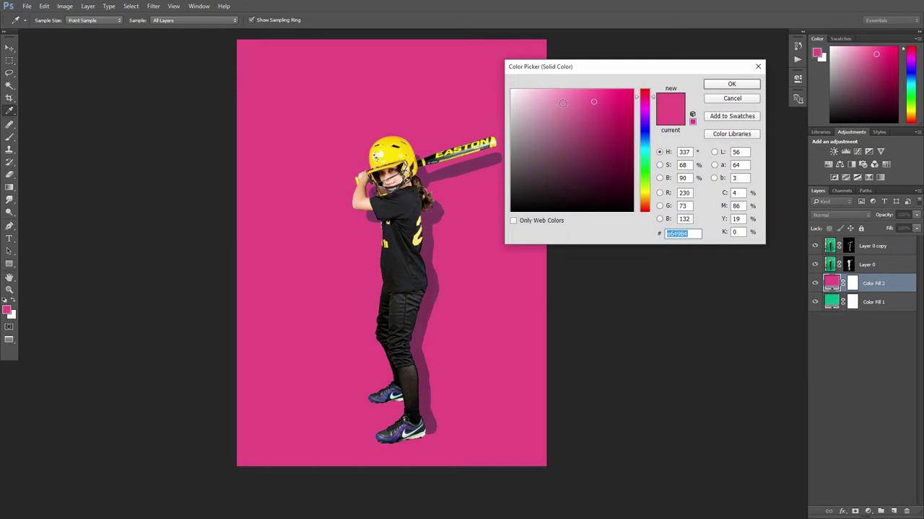
left_click_drag(562, 103, 557, 93)
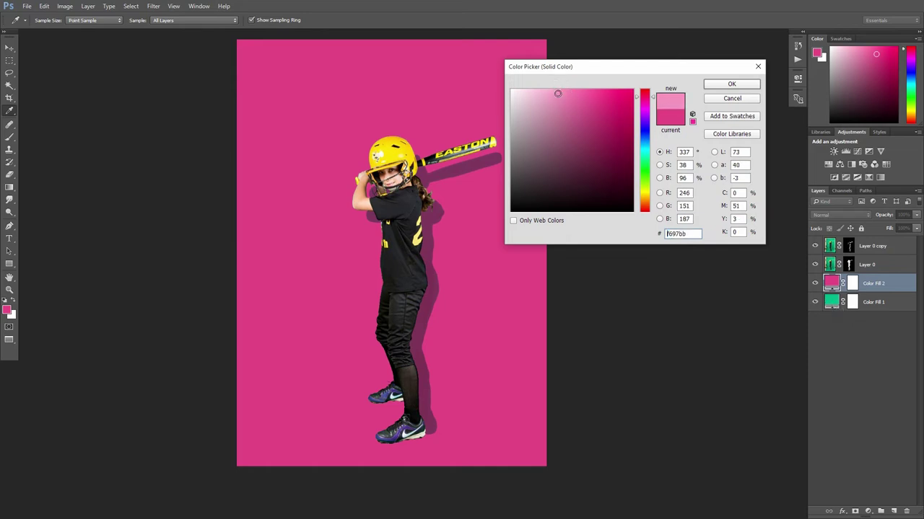
left_click_drag(642, 160, 644, 175)
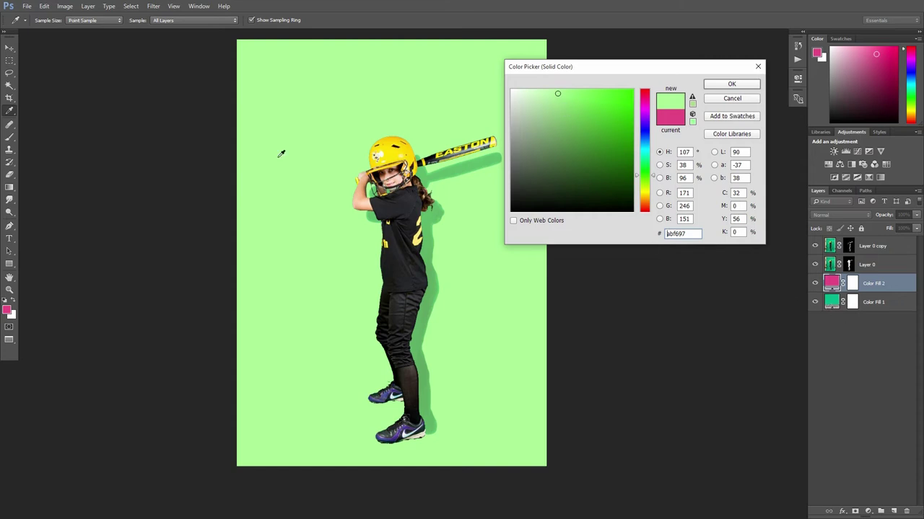
mouse_move(557, 136)
left_mouse_down()
mouse_move(568, 109)
mouse_move(558, 92)
mouse_move(553, 101)
left_mouse_up()
left_click_drag(553, 100, 571, 101)
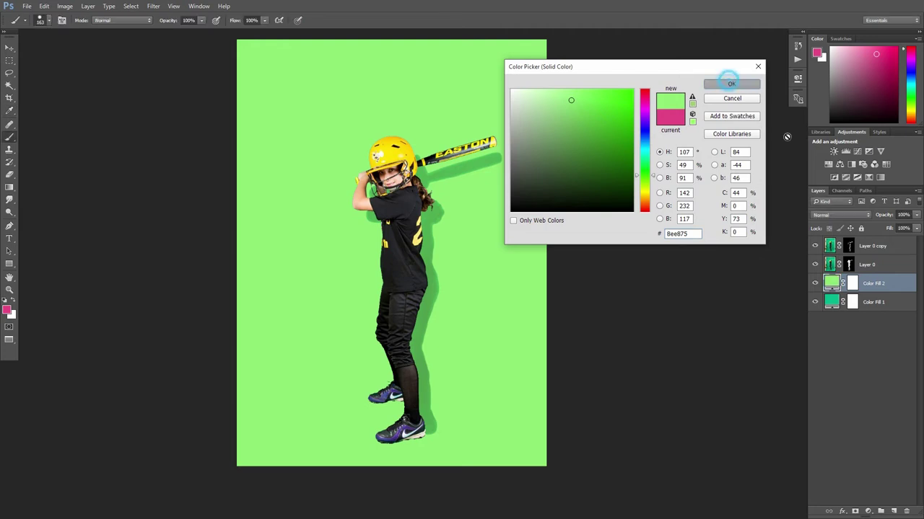
left_click(732, 83)
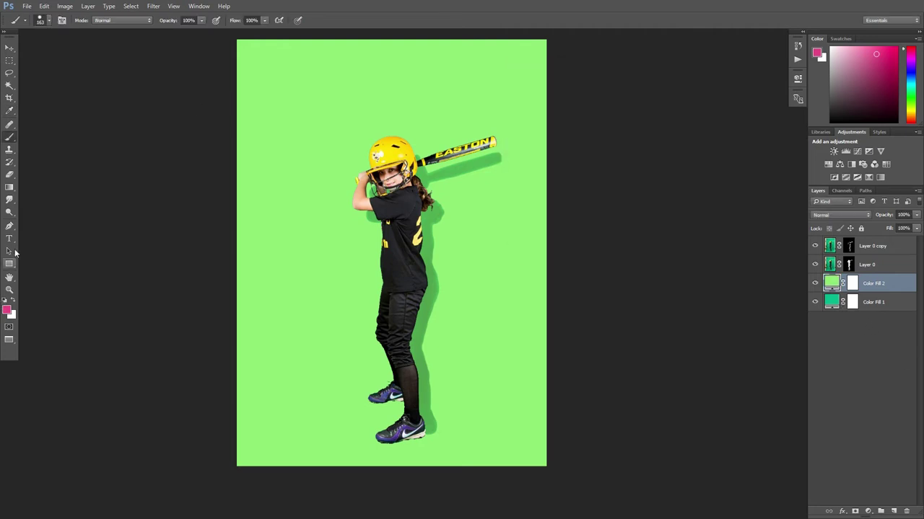
left_click(9, 188)
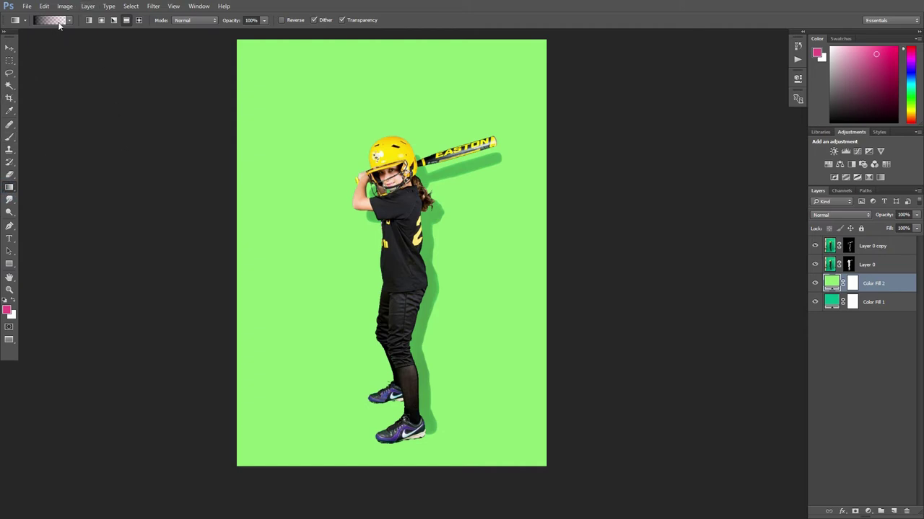
Set up a black-to-transparent gradient from the Foreground to Transparent preset.
left_click(58, 21)
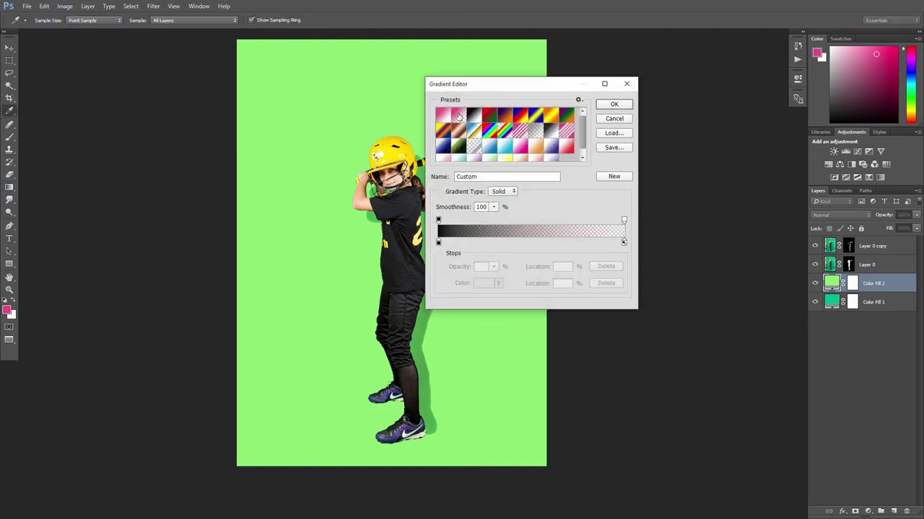
left_click(459, 115)
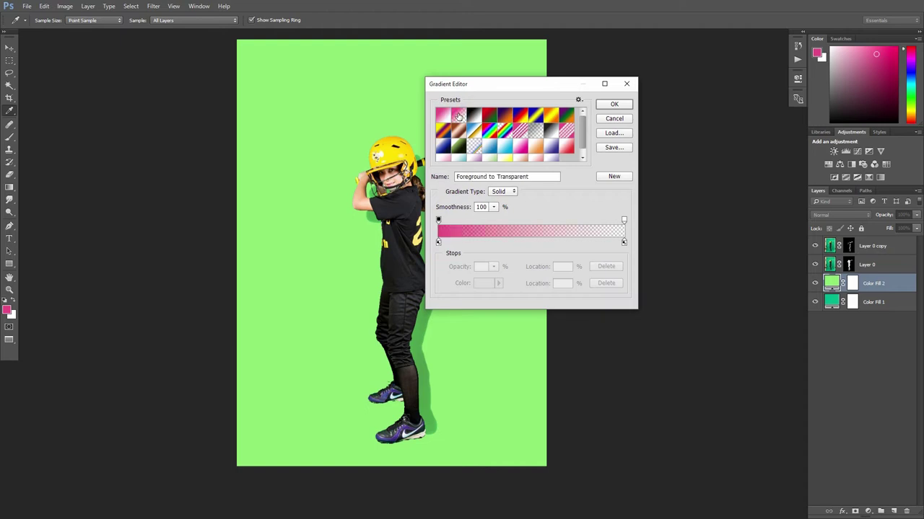
left_click(438, 243)
left_click(483, 283)
left_click(558, 134)
left_click(520, 209)
left_click(731, 84)
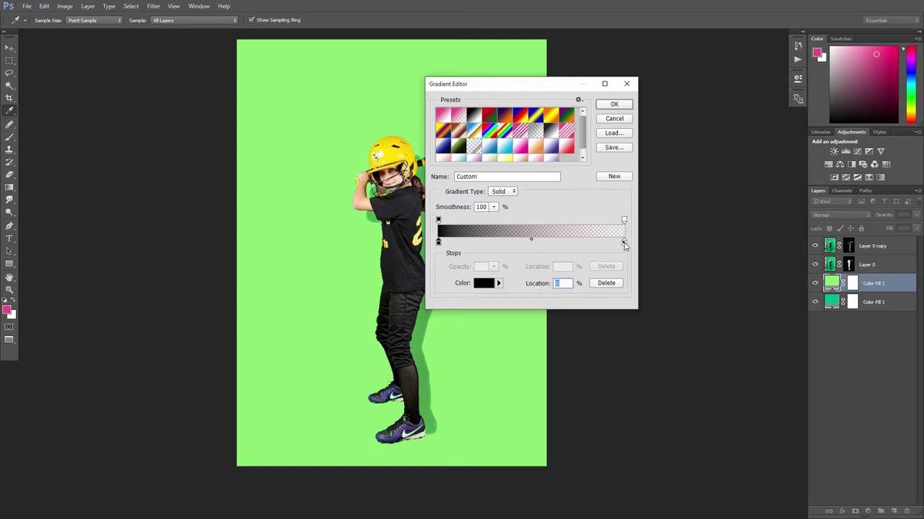
left_click(617, 104)
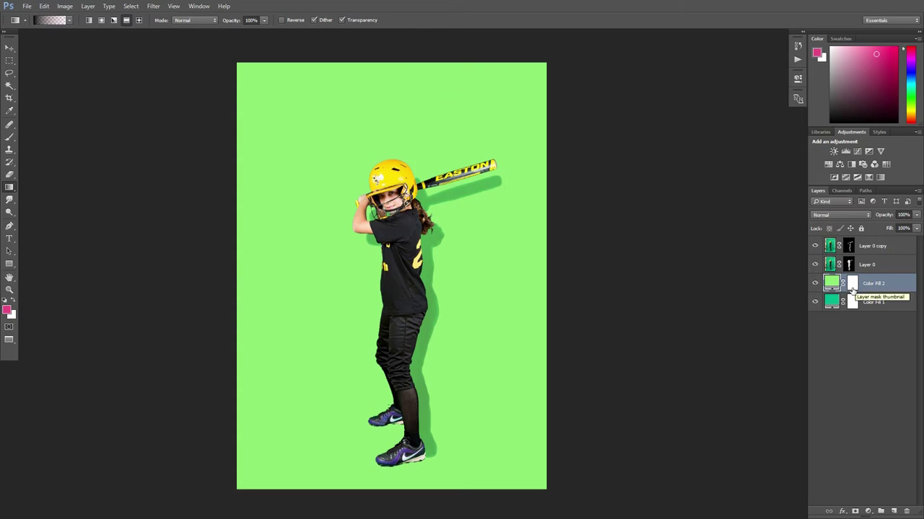
Draw the gradient top to bottom on Color Fill 2's mask, blending teal and light green.
left_click(852, 286)
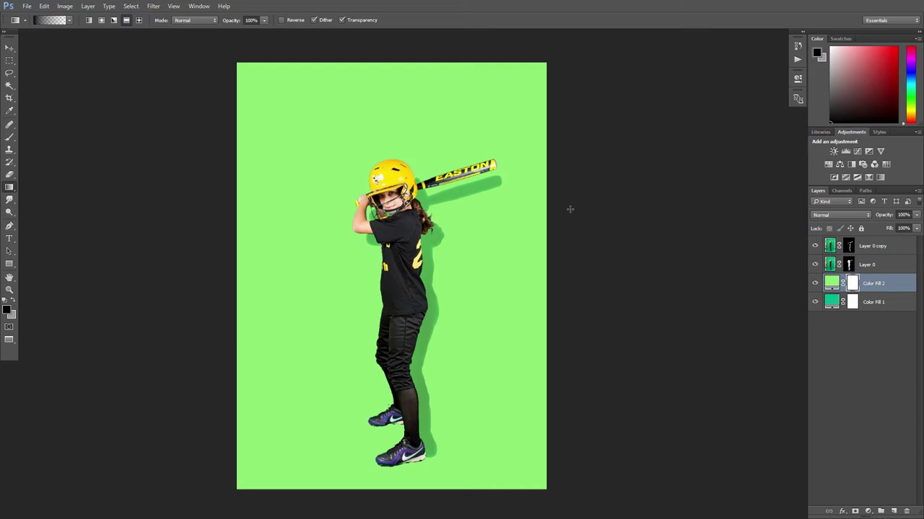
mouse_move(378, 64)
left_mouse_down()
mouse_move(386, 484)
mouse_move(376, 238)
left_mouse_up()
left_click_drag(376, 238, 388, 448)
scroll(517, 437, "down", 1)
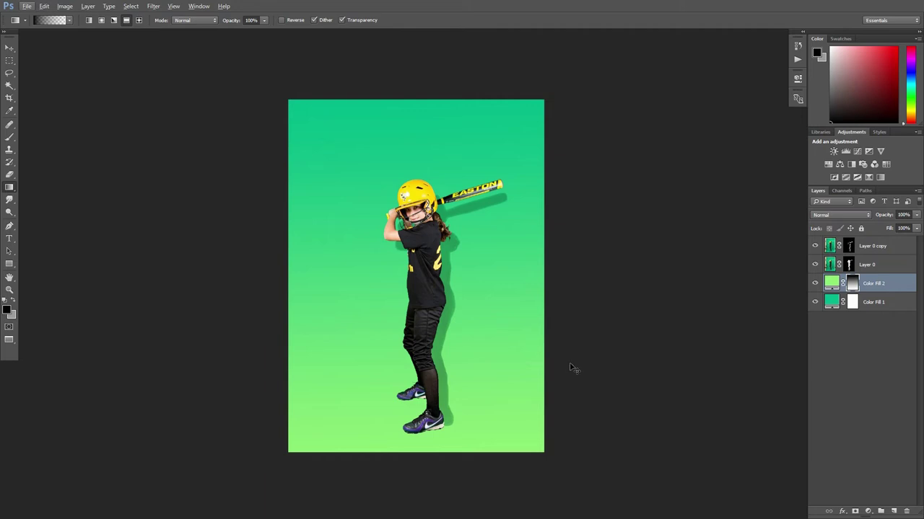
key("ctrl+z")
key("ctrl+z")
Invert the gradient mask and group Color Fill 1 and Color Fill 2 into Group 1.
key("ctrl+i")
key("ctrl+i")
key("ctrl+i")
key("ctrl+i")
key("ctrl+i")
key("ctrl+i")
key("ctrl+i")
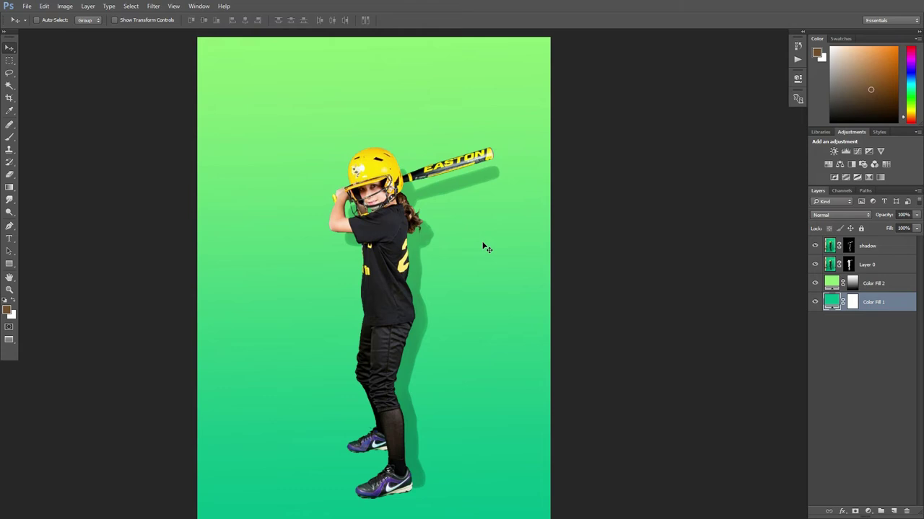
left_click(864, 383)
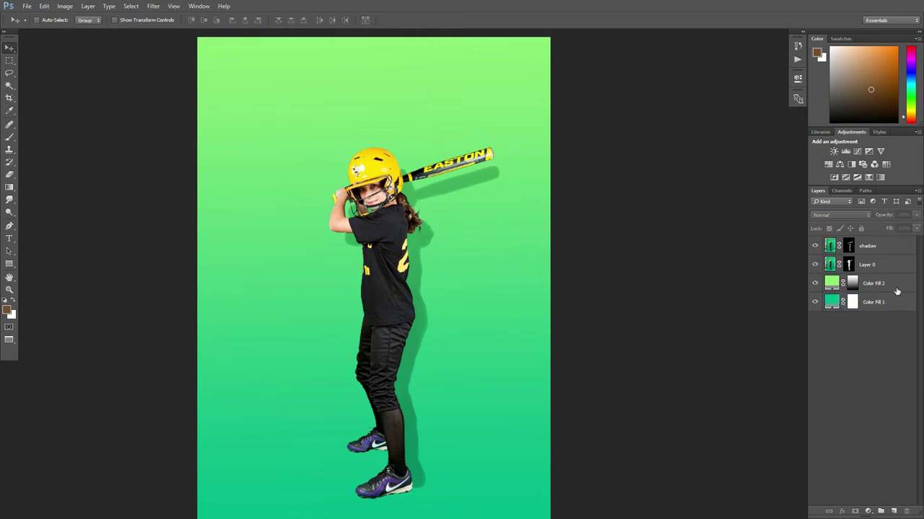
left_click(887, 301)
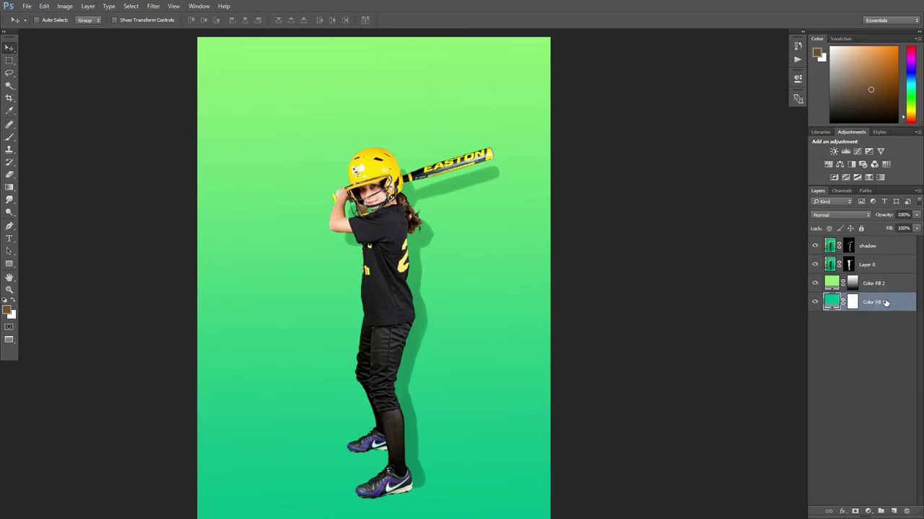
left_click(891, 284, "shift")
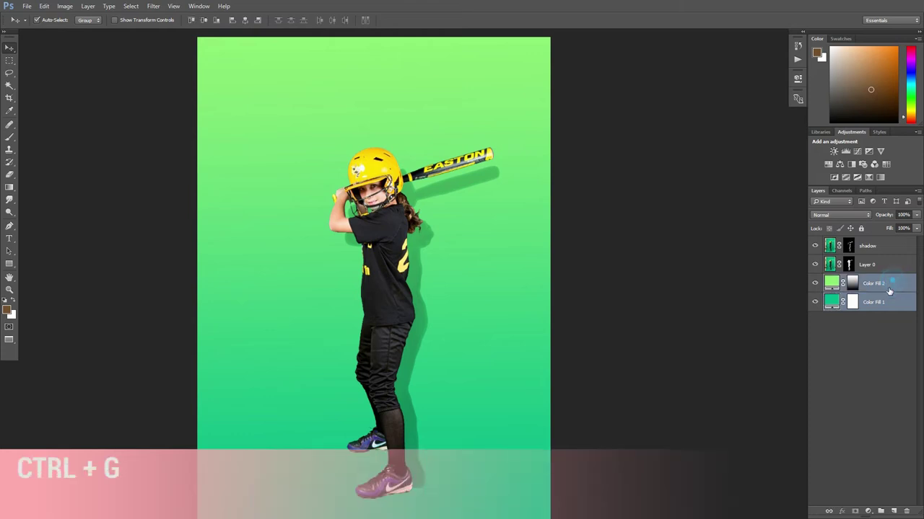
key("ctrl+g")
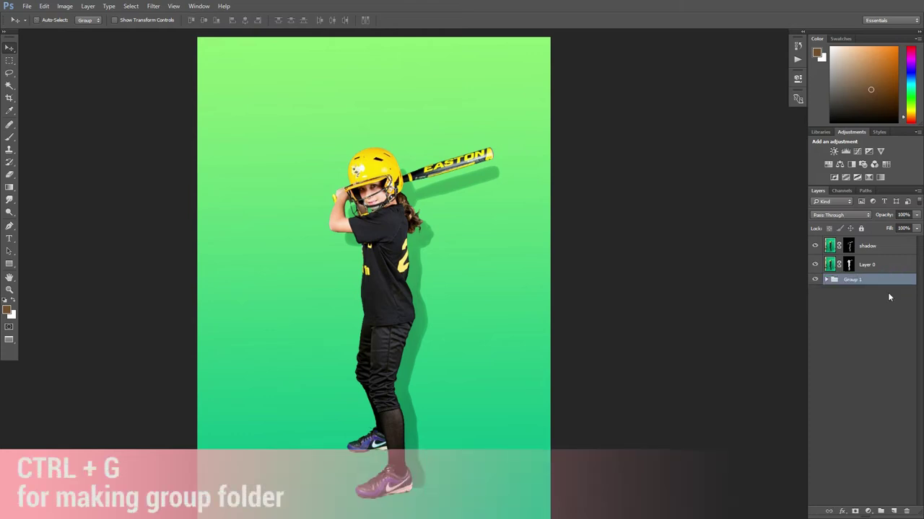
Rename Group 1 to 'Background 1' and toggle its visibility off and on.
double_click(853, 280)
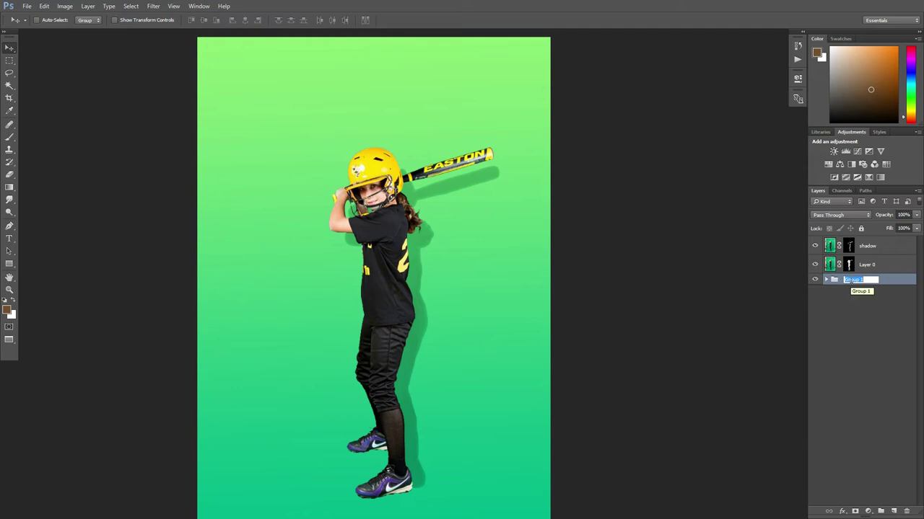
type("B")
type(" 1")
left_click(862, 330)
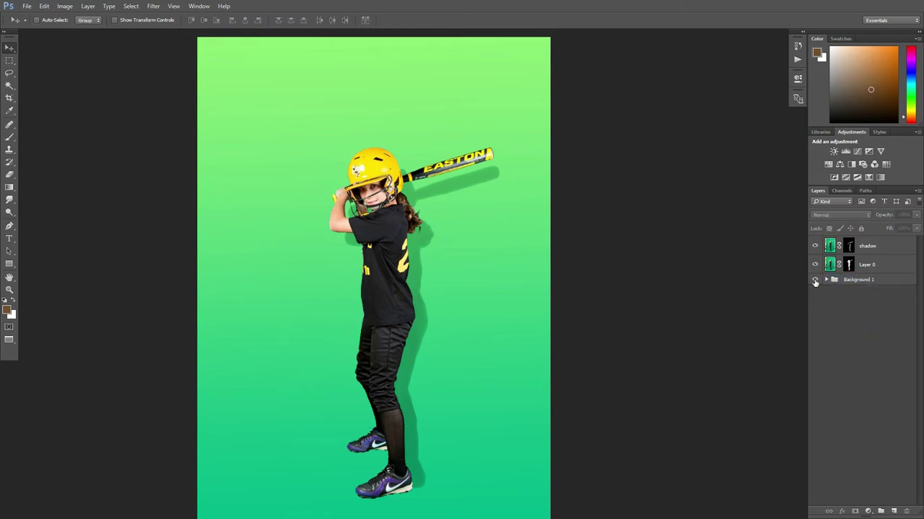
left_click(814, 280)
left_click(87, 6)
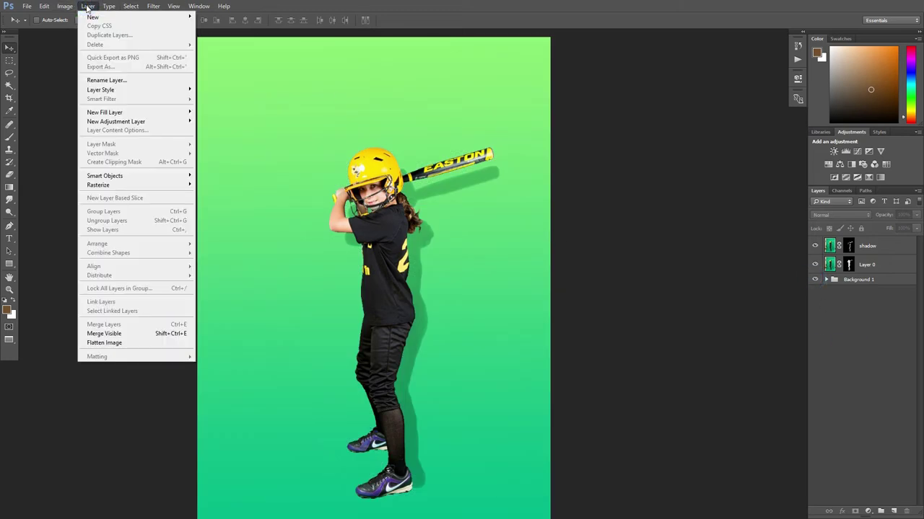
mouse_move(106, 111)
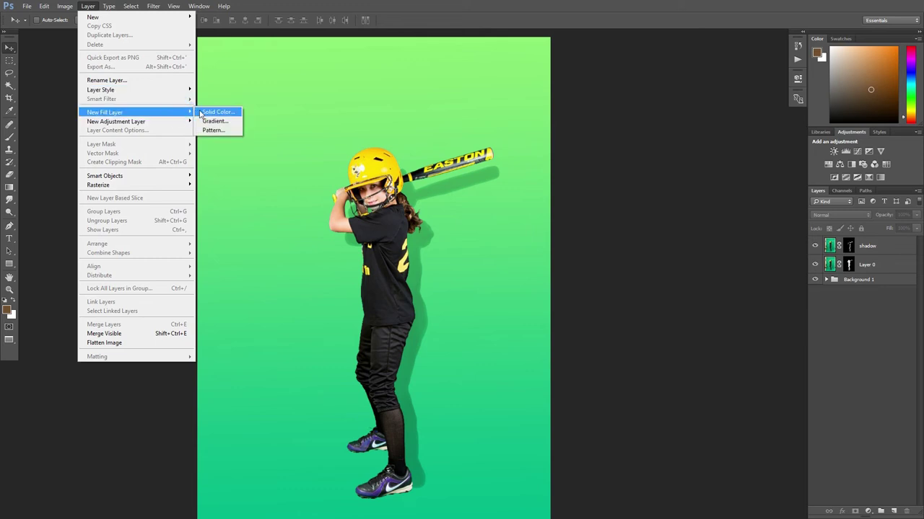
Add a light pink #ff8ea3 Solid Color fill layer and move it just below Layer 0.
left_click(210, 112)
left_click(544, 161)
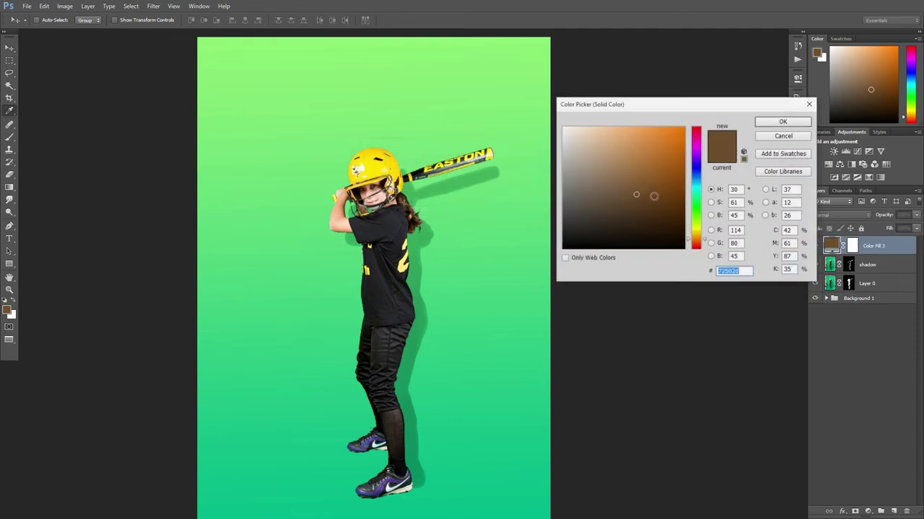
mouse_move(698, 164)
left_mouse_down()
mouse_move(700, 180)
mouse_move(697, 133)
left_mouse_up()
left_click(616, 127)
left_click(788, 123)
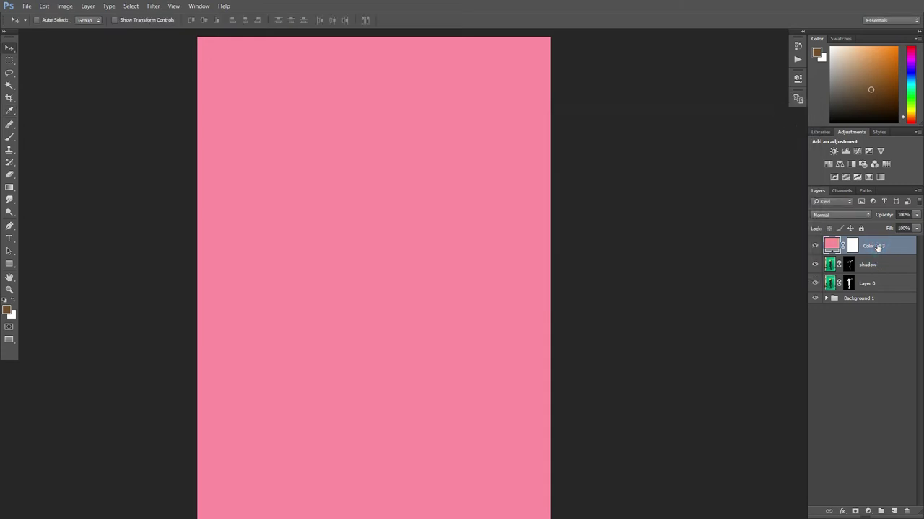
left_click_drag(877, 246, 870, 297)
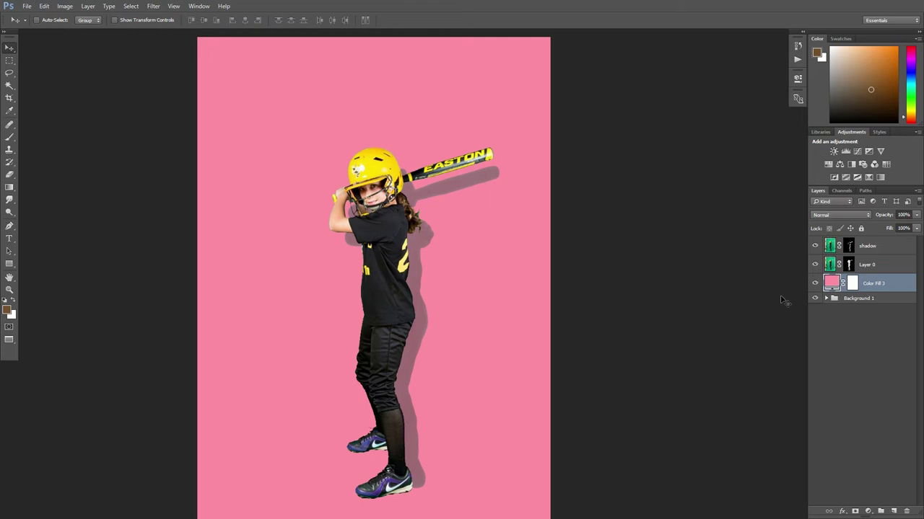
left_click(853, 285)
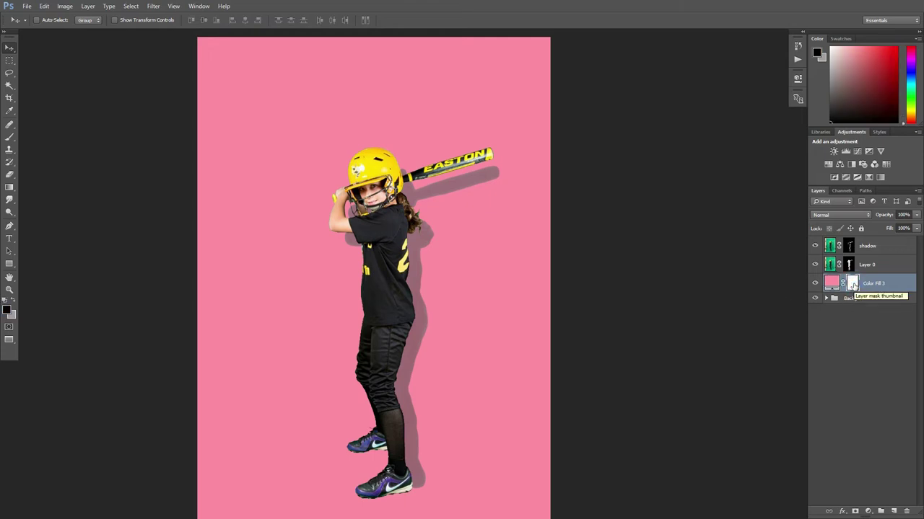
Draw a rectangular marquee band across the middle of the canvas.
key("m")
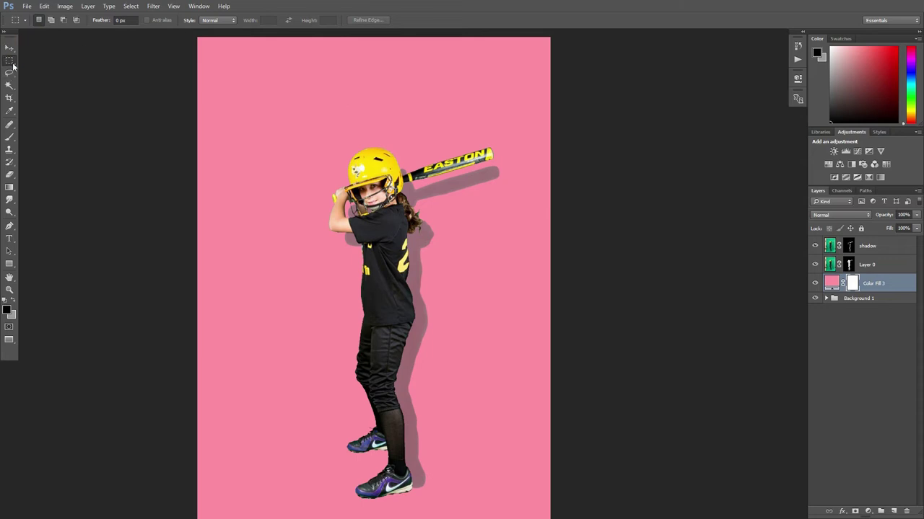
left_click(12, 64)
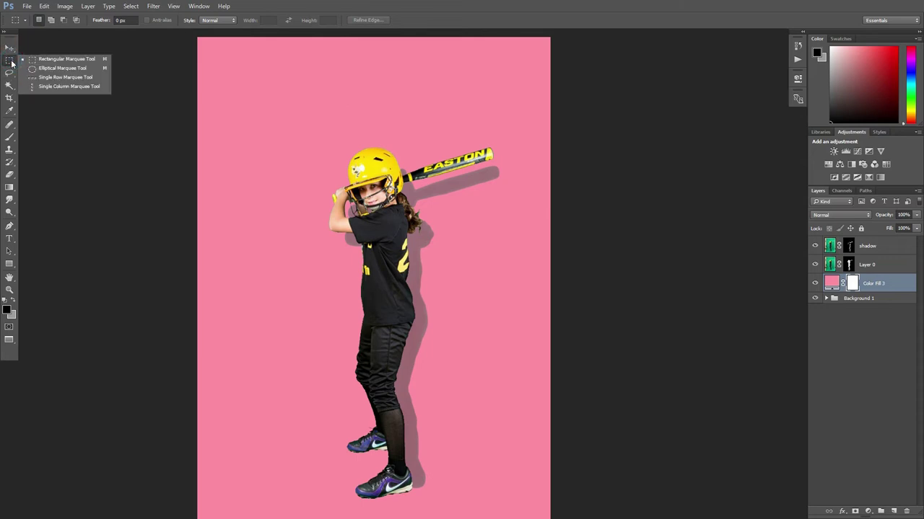
left_click(95, 59)
left_click_drag(175, 198, 586, 328)
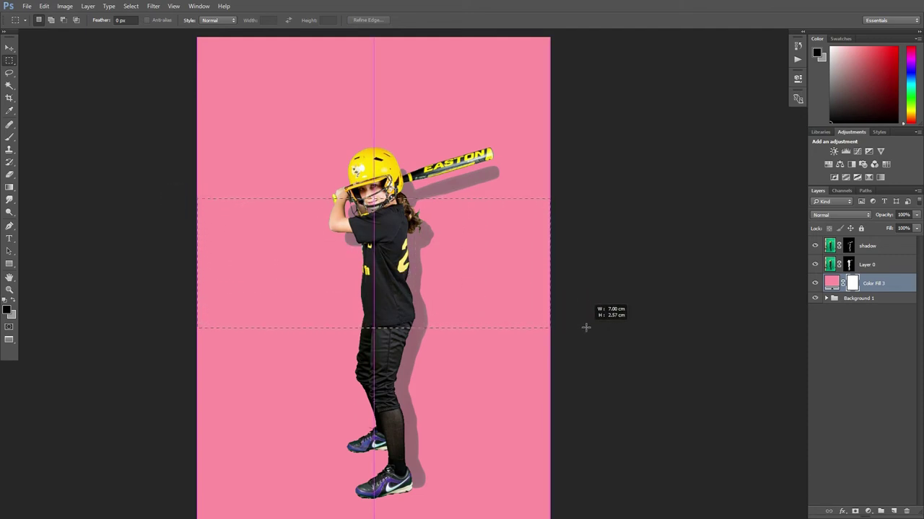
left_click_drag(586, 327, 586, 327)
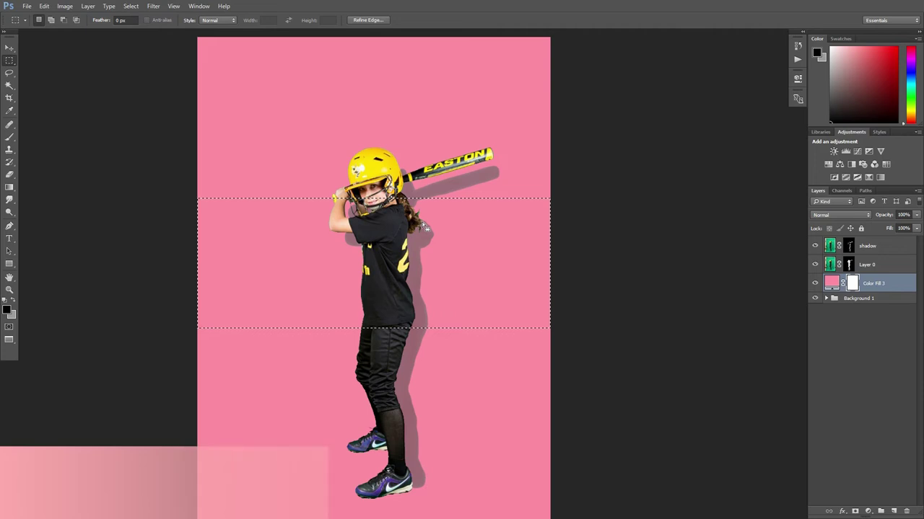
Mask Color Fill 3 with the band, deselect, and invert so only the band stays pink.
key("ctrl+i")
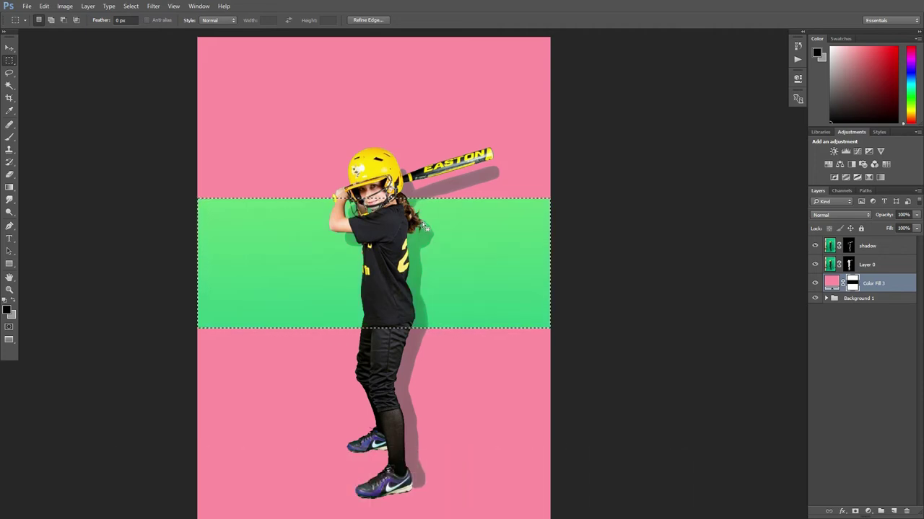
key("ctrl+d")
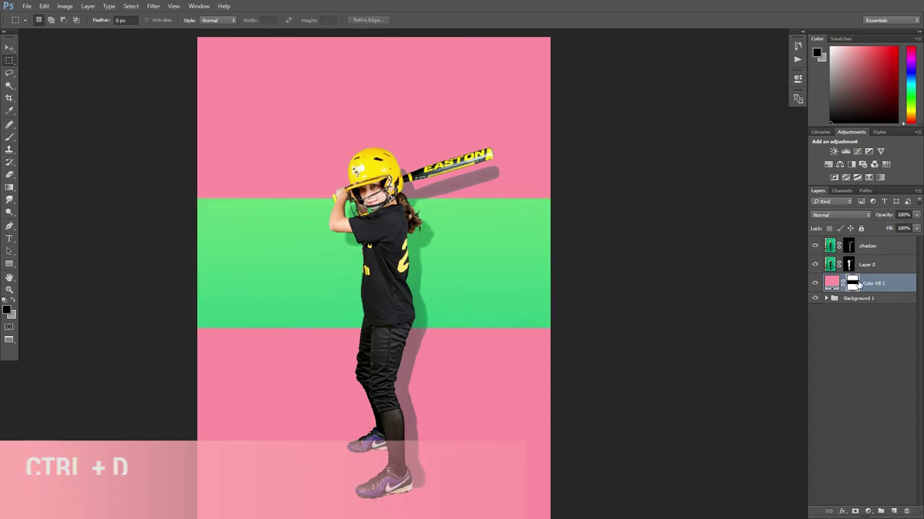
left_click(815, 286)
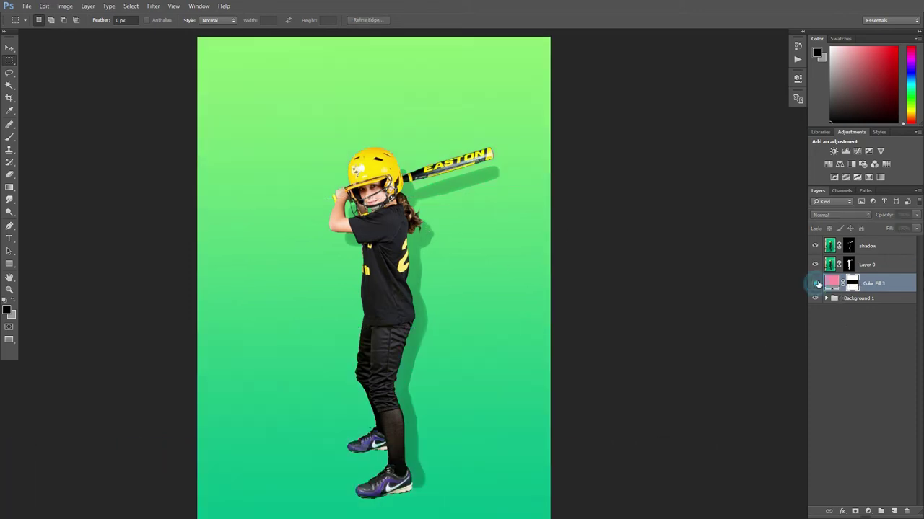
left_click(815, 285)
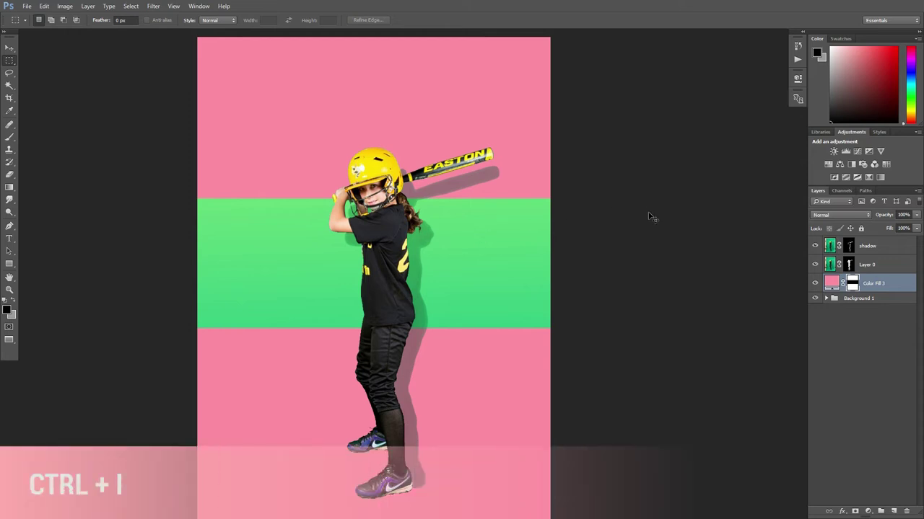
key("ctrl+i")
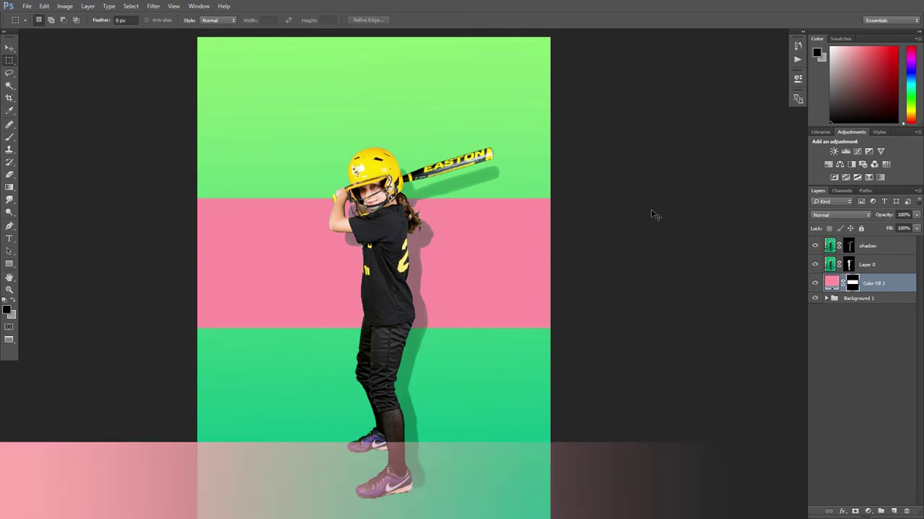
key("ctrl+t")
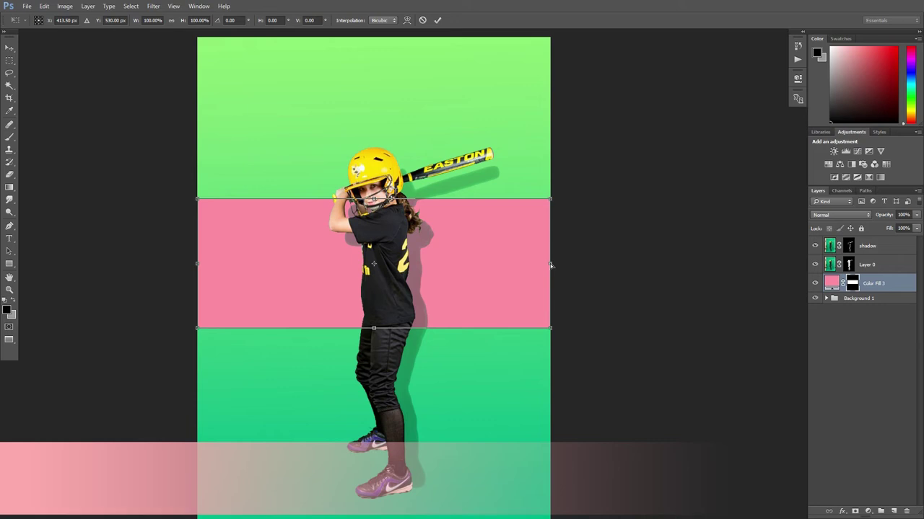
Skew the pink band about -22.8° into a wide diagonal stripe rising right, and commit it.
mouse_move(550, 265)
left_mouse_down()
mouse_move(557, 103)
mouse_move(561, 379)
mouse_move(565, 168)
mouse_move(555, 82)
mouse_move(560, 152)
mouse_move(538, 321)
mouse_move(571, 413)
mouse_move(555, 101)
mouse_move(553, 109)
left_mouse_up()
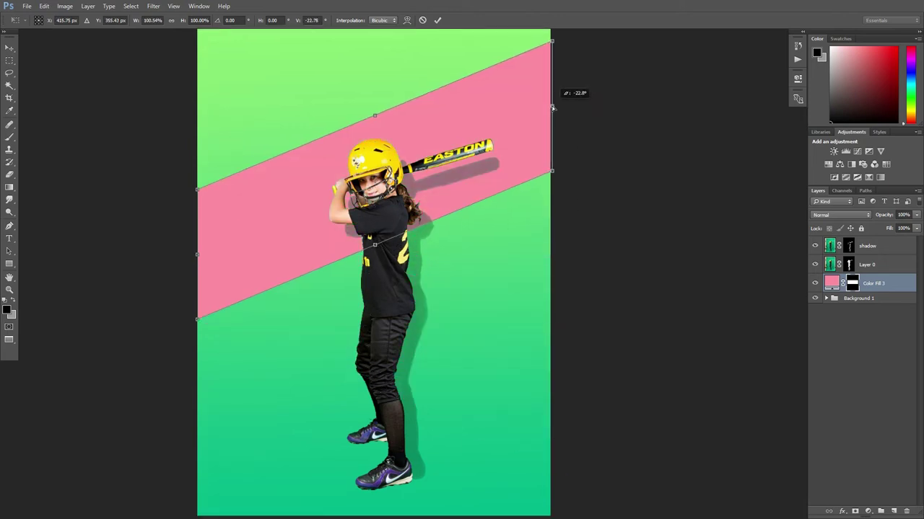
left_click_drag(468, 183, 467, 197)
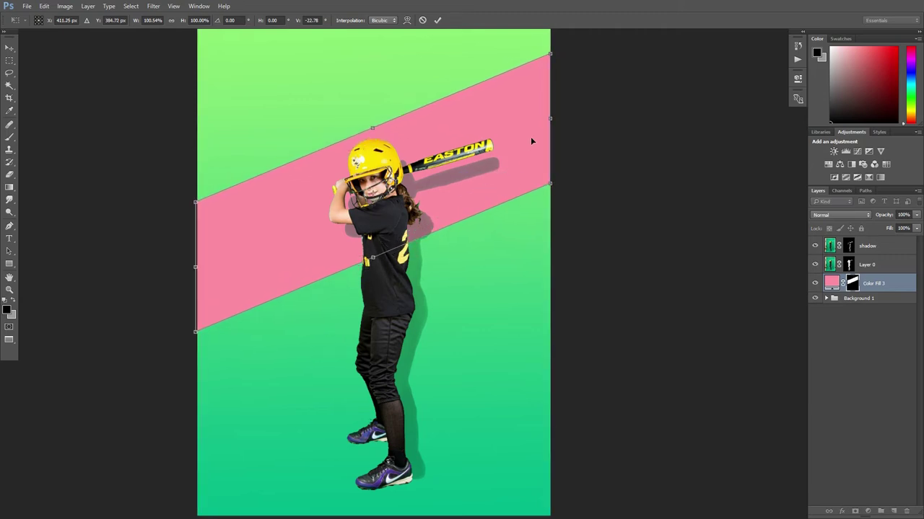
left_click_drag(553, 116, 593, 101)
left_click_drag(516, 120, 504, 140)
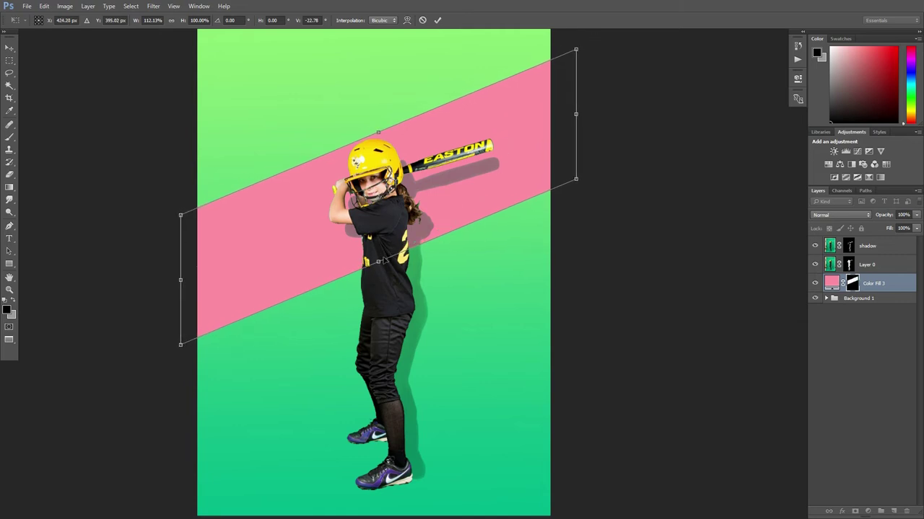
left_click_drag(380, 261, 436, 410)
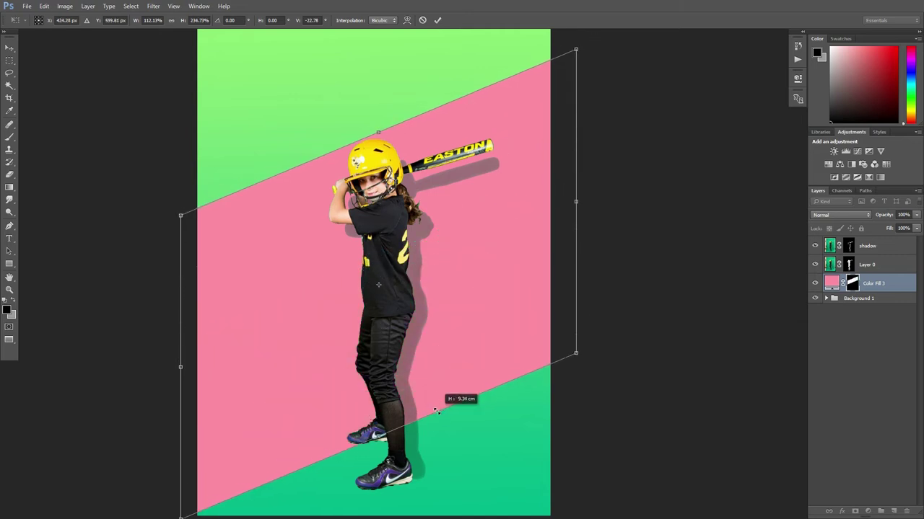
mouse_move(436, 411)
left_mouse_down()
mouse_move(413, 215)
mouse_move(422, 249)
left_mouse_up()
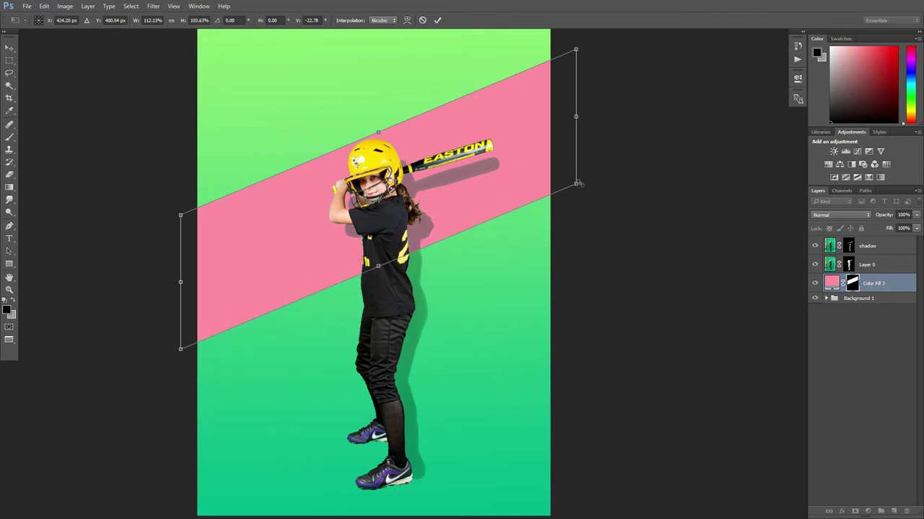
mouse_move(578, 184)
left_mouse_down()
mouse_move(614, 223)
mouse_move(686, 216)
mouse_move(537, 180)
mouse_move(462, 108)
mouse_move(422, 135)
mouse_move(577, 175)
mouse_move(598, 159)
left_mouse_up()
key("Return")
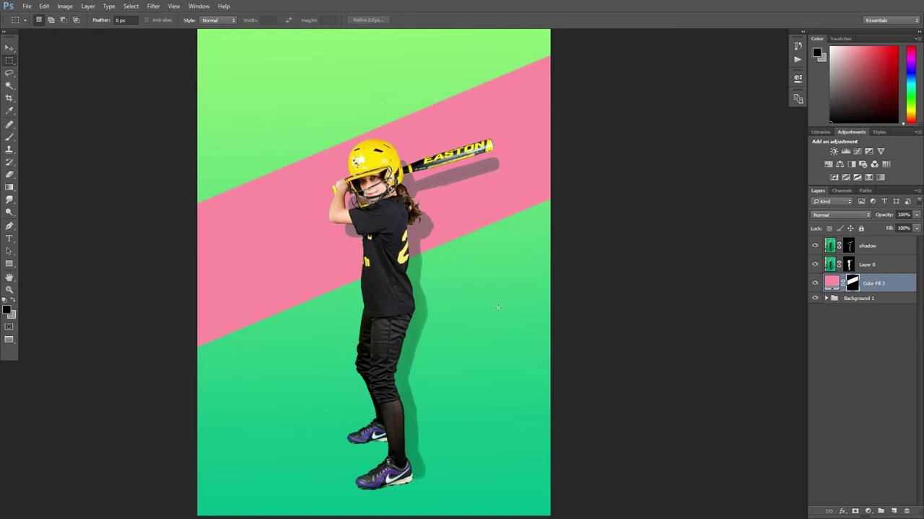
left_click(87, 6)
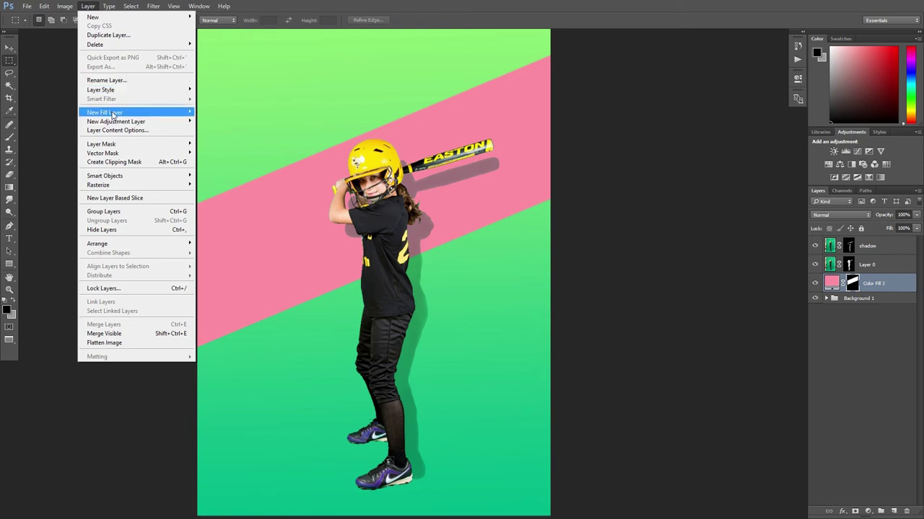
Add a hot pink #ff6bc2 Solid Color fill layer and clip it to the stripe.
mouse_move(105, 112)
left_click(216, 112)
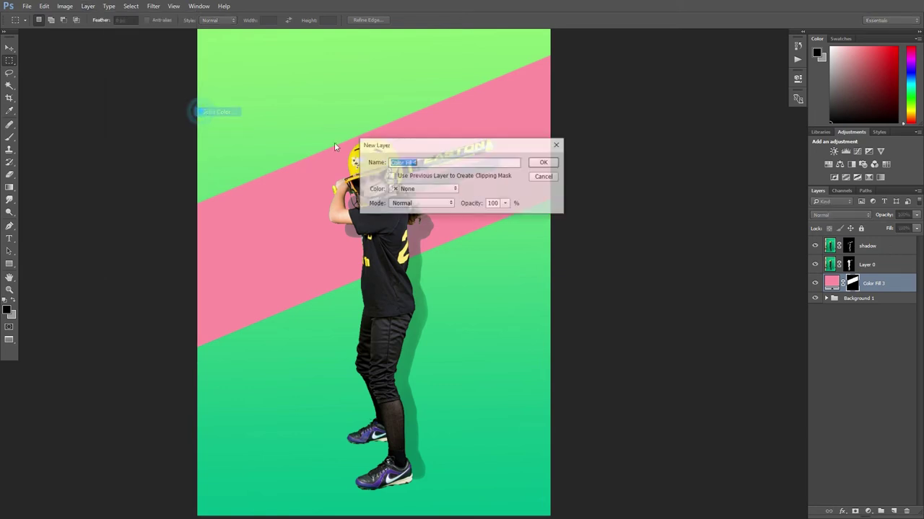
left_click(544, 163)
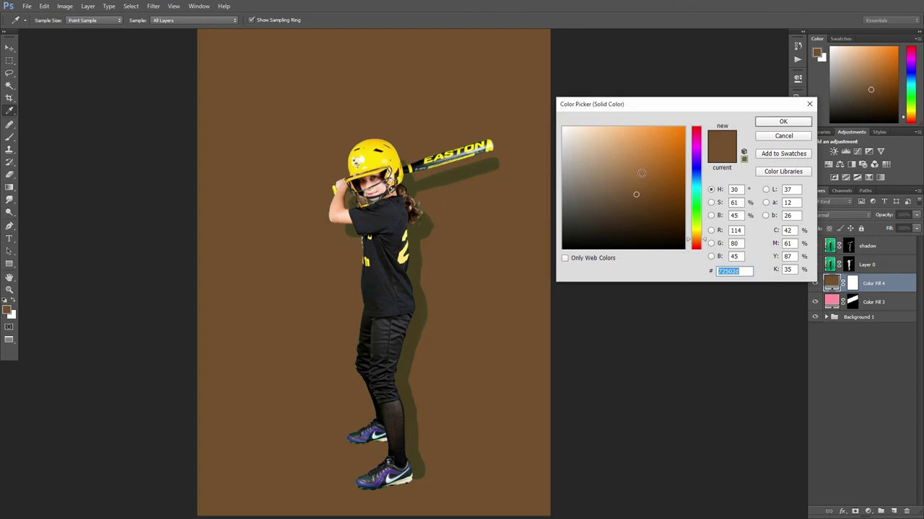
left_click_drag(695, 156, 697, 184)
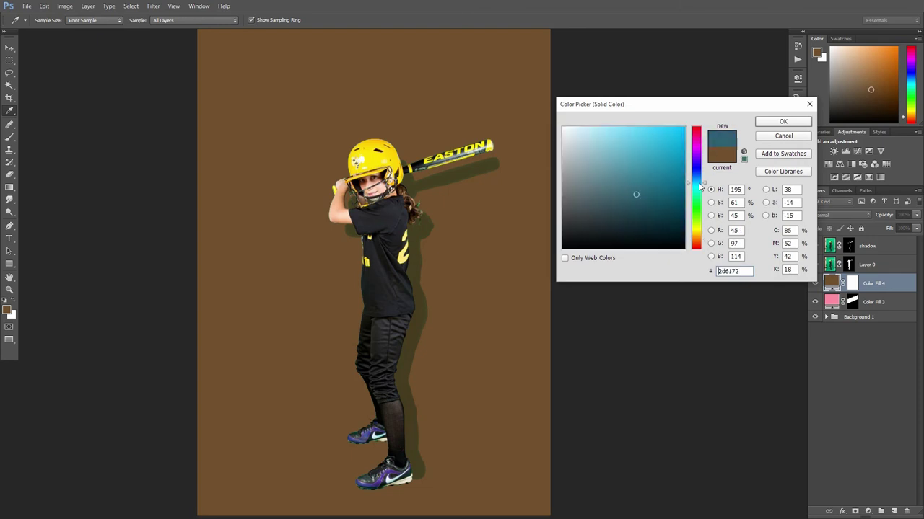
left_click_drag(636, 195, 606, 127)
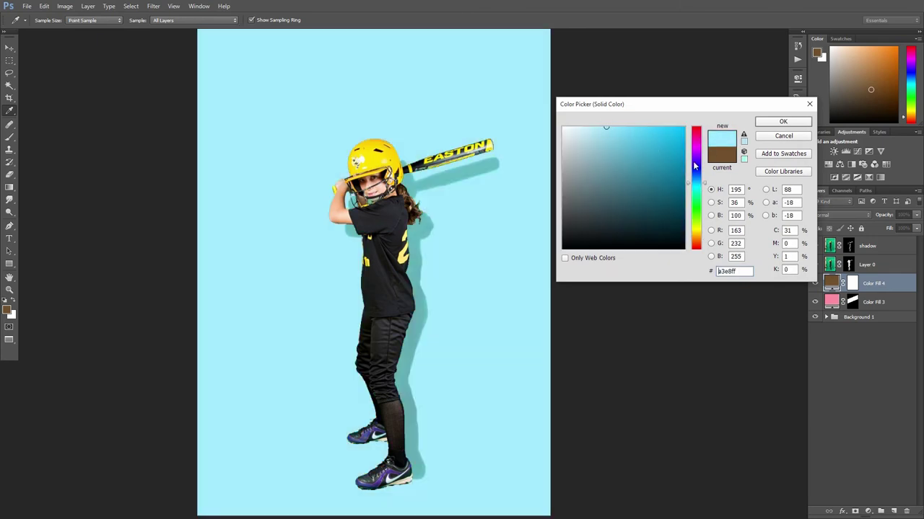
left_click_drag(694, 165, 696, 140)
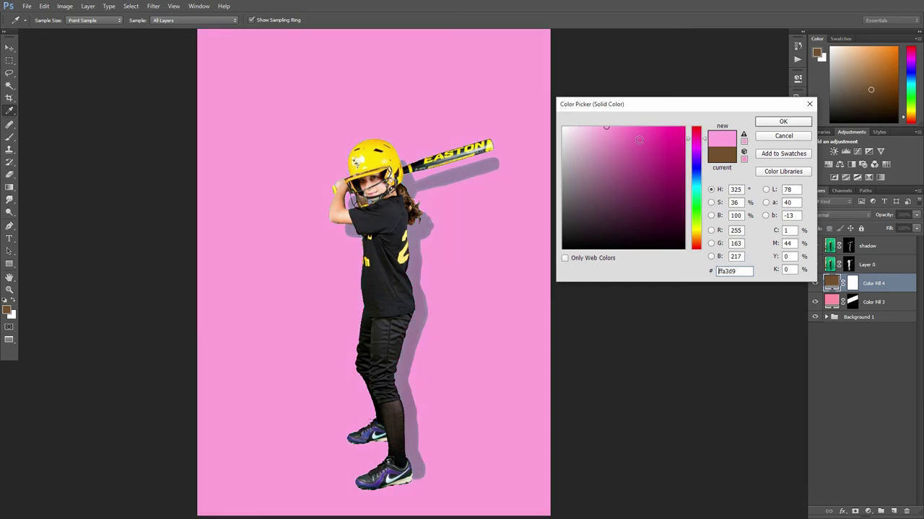
left_click(633, 127)
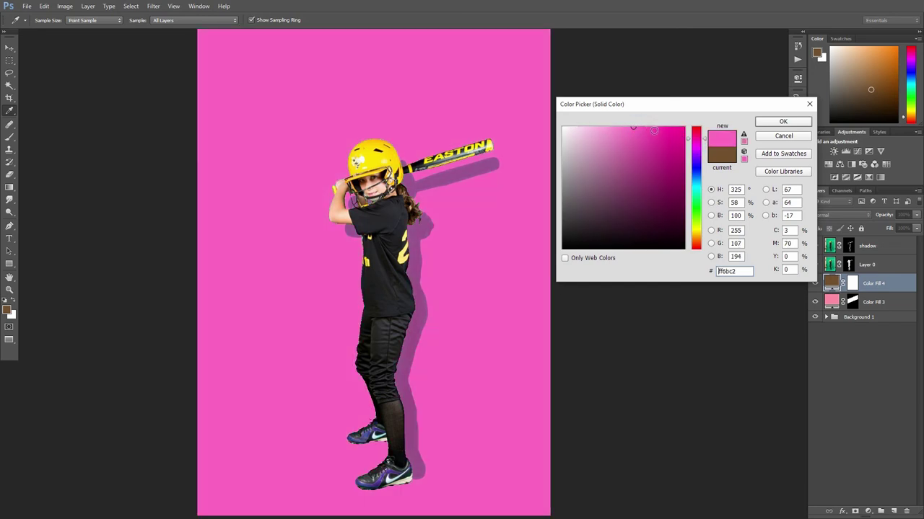
left_click(777, 123)
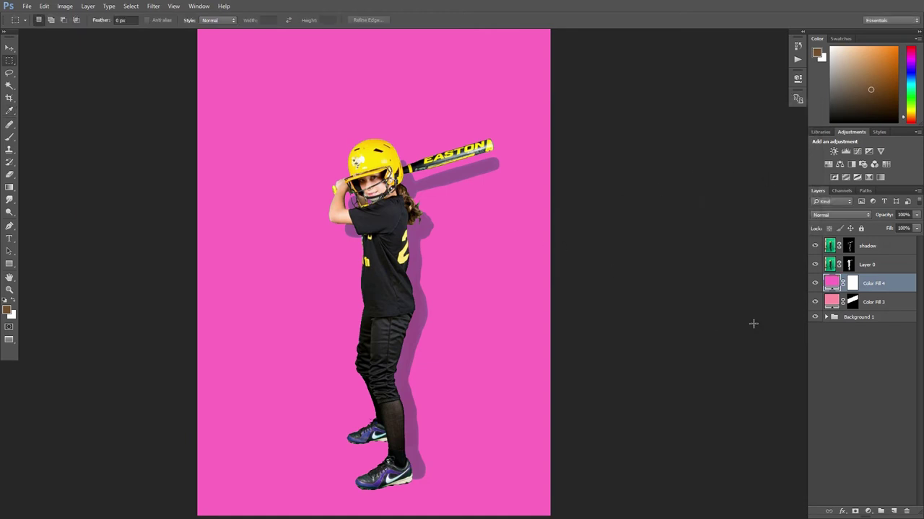
right_click(889, 286)
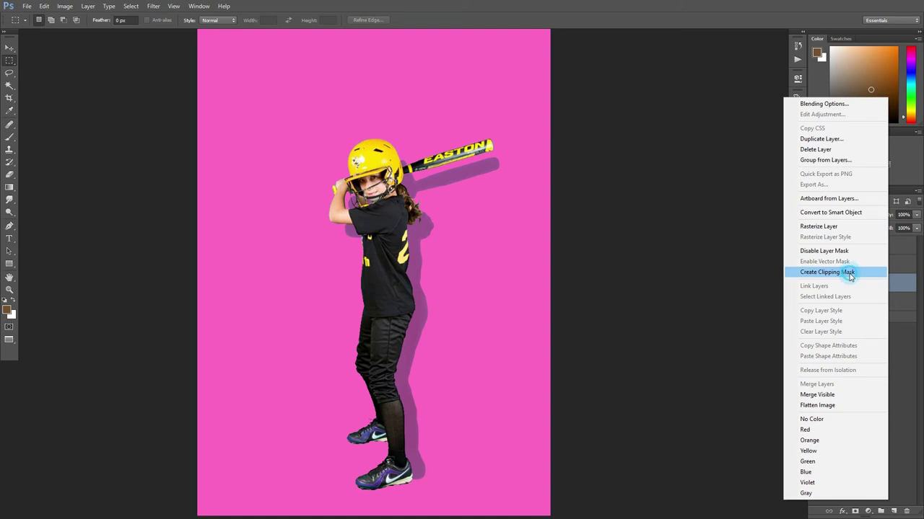
left_click(850, 273)
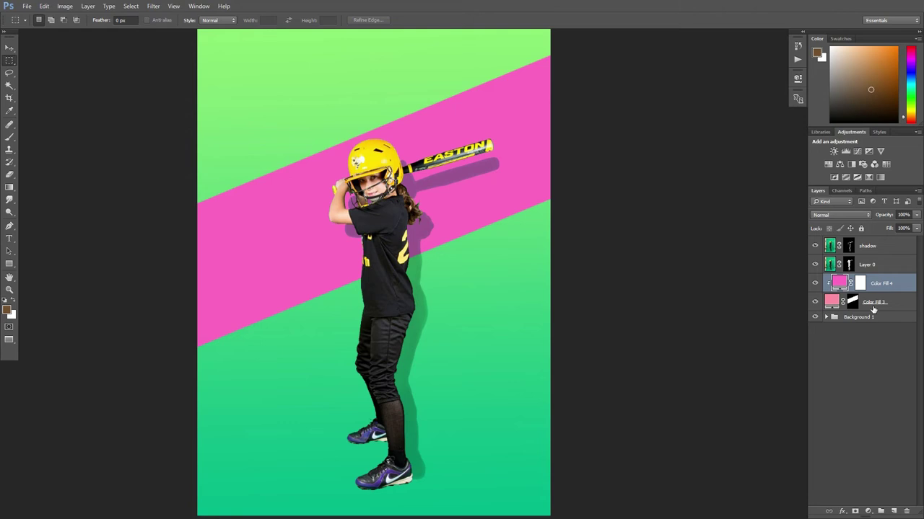
Set up a Foreground to Transparent gradient with a black 000000 left stop.
key("g")
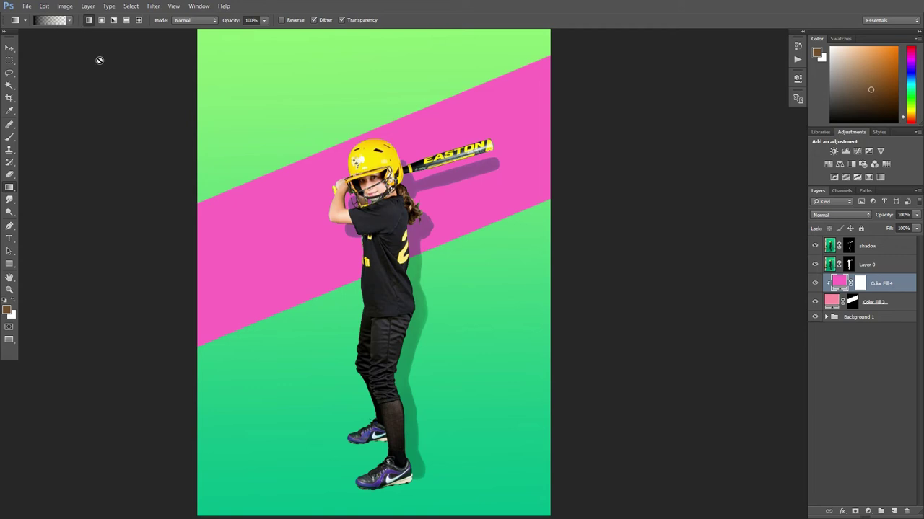
left_click(47, 20)
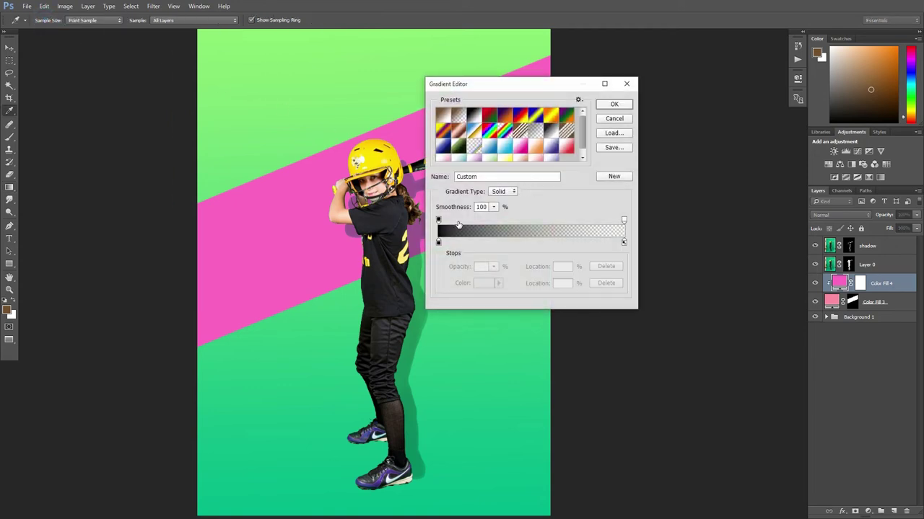
left_click(460, 116)
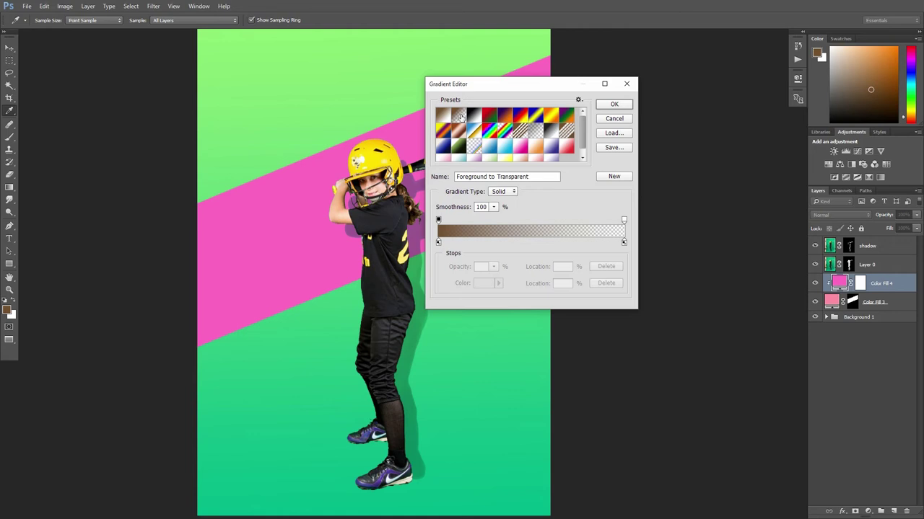
left_click(439, 244)
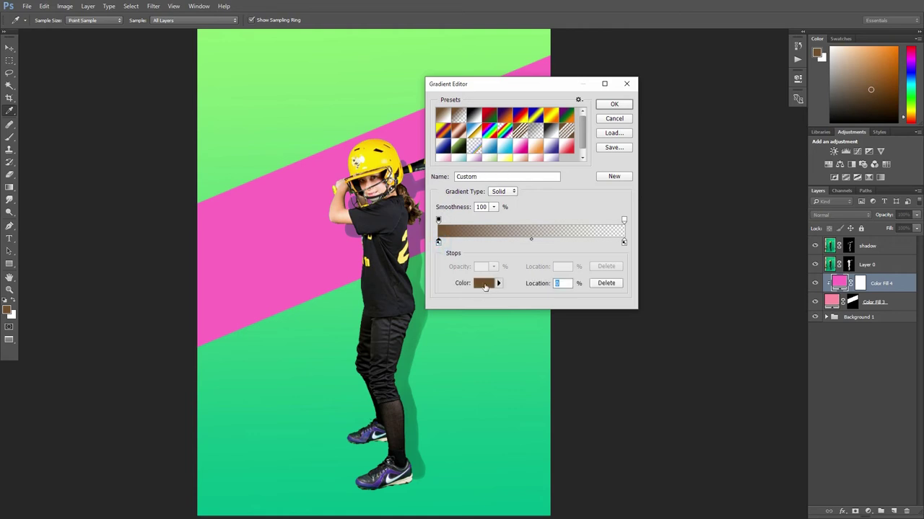
left_click(483, 284)
type("000000")
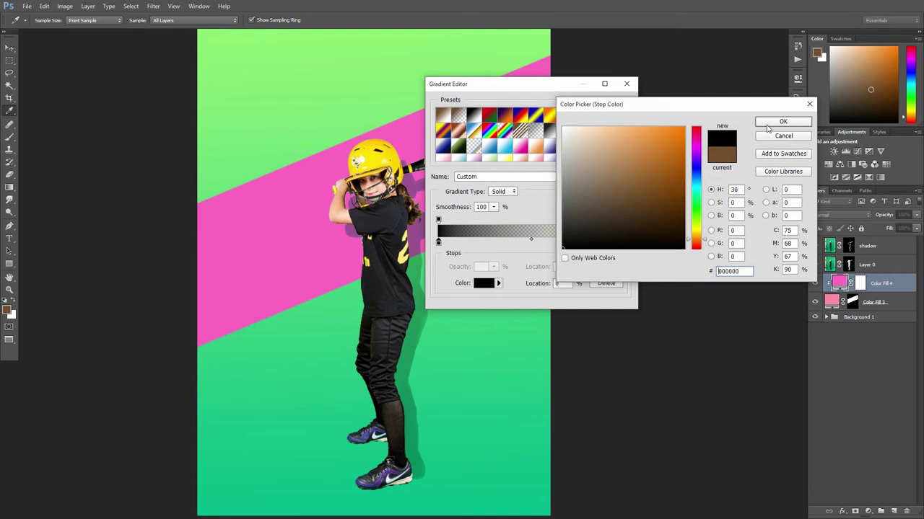
left_click(767, 122)
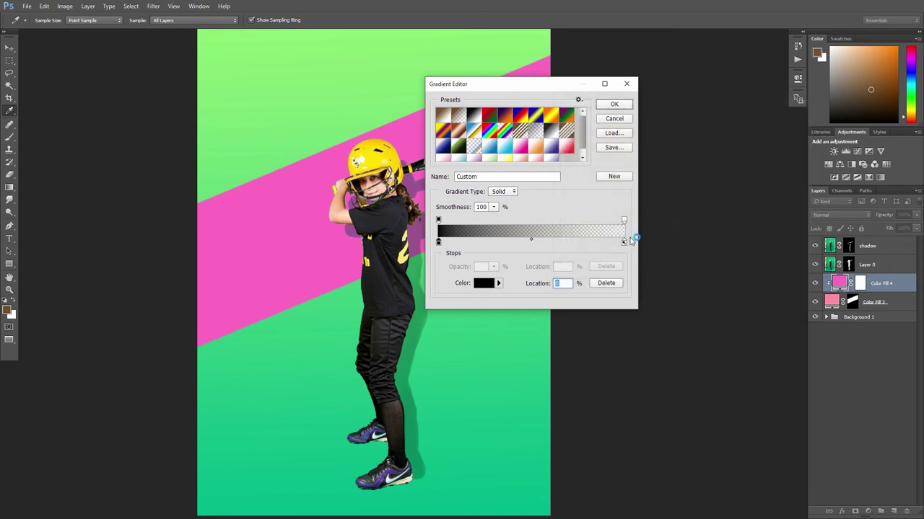
left_click(611, 106)
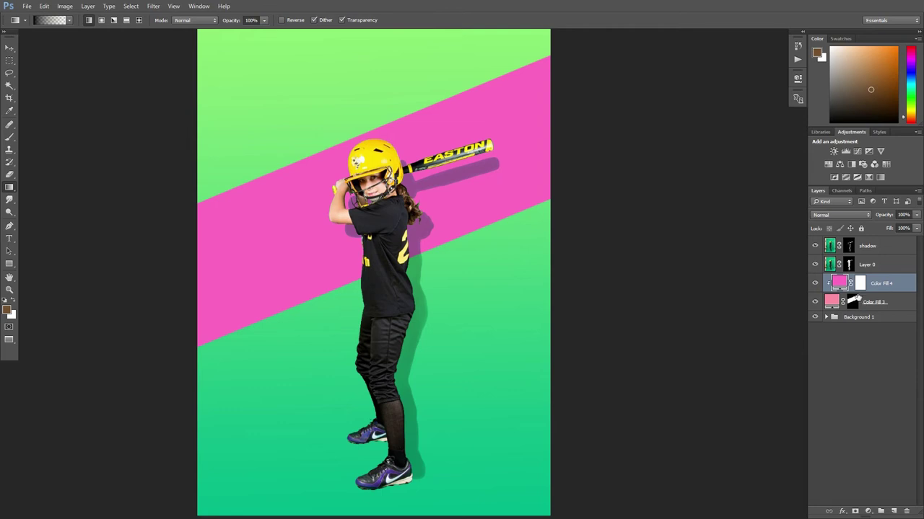
Drag the gradient on Color Fill 4's mask so the magenta fades toward the upper-left.
left_click(862, 284)
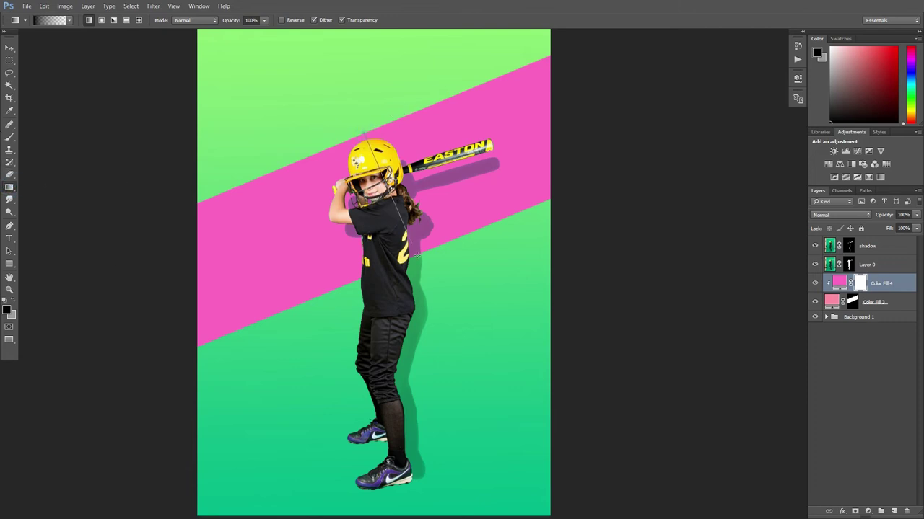
left_click_drag(394, 211, 417, 257)
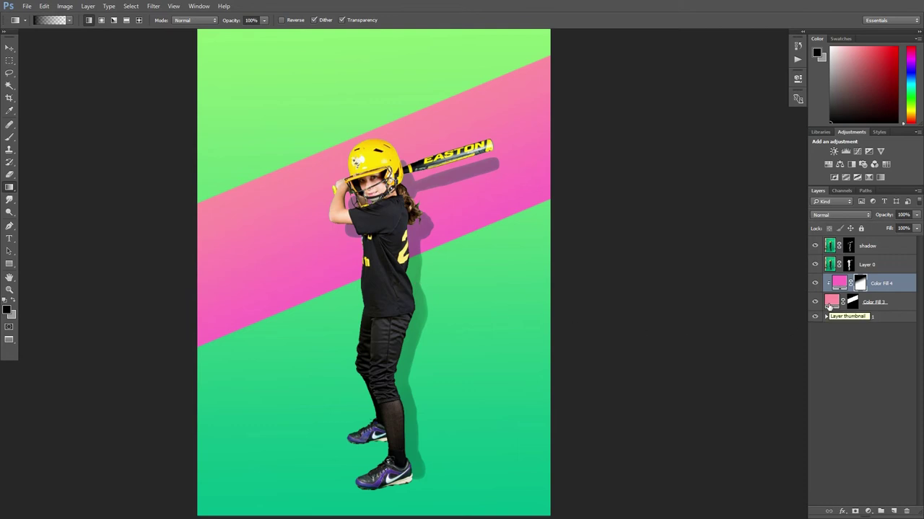
left_click(816, 283)
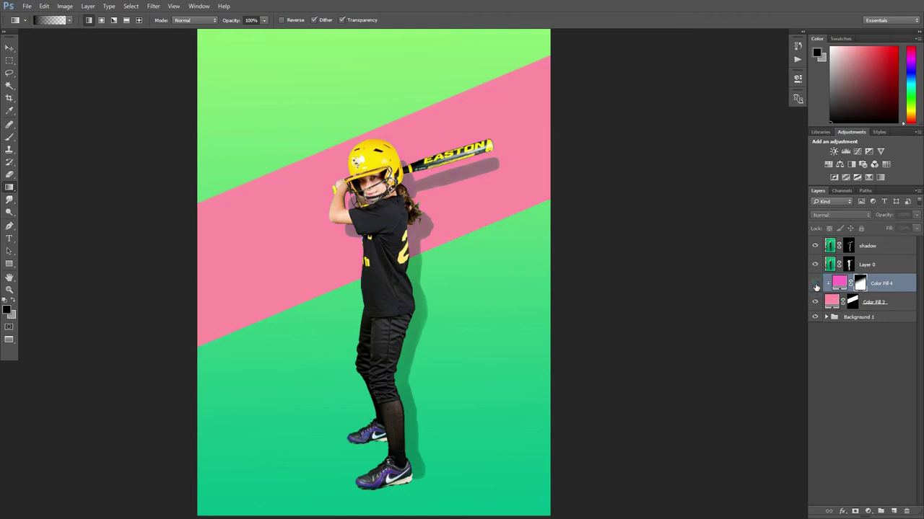
Group Color Fill 3 and Color Fill 4 into a new folder and rename it.
left_click(816, 285)
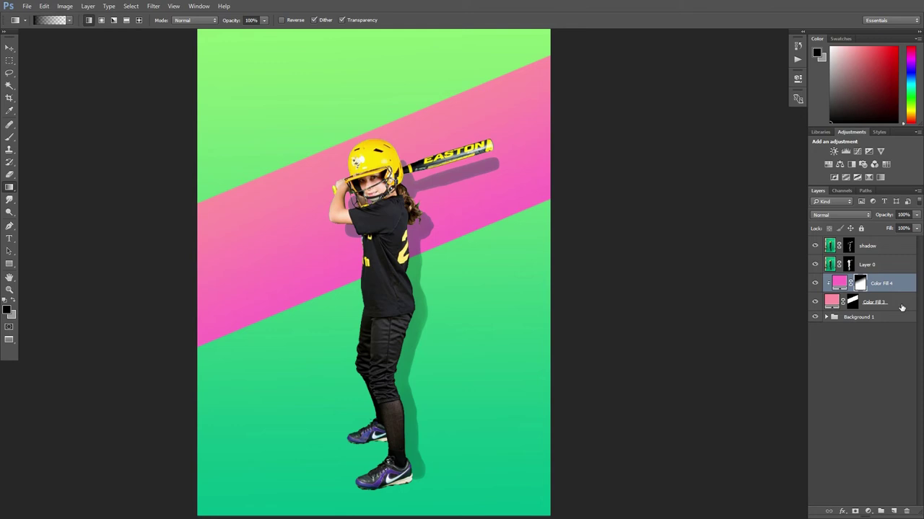
left_click(901, 309, "shift")
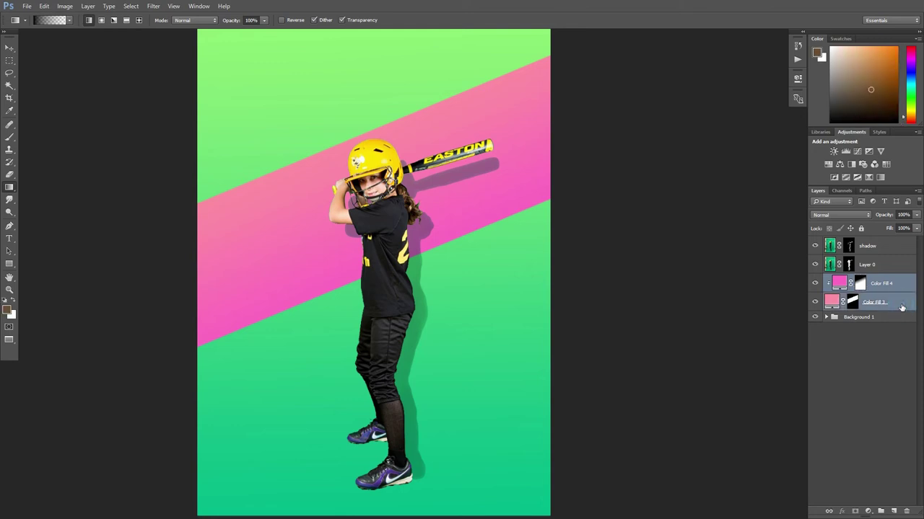
key("ctrl+g")
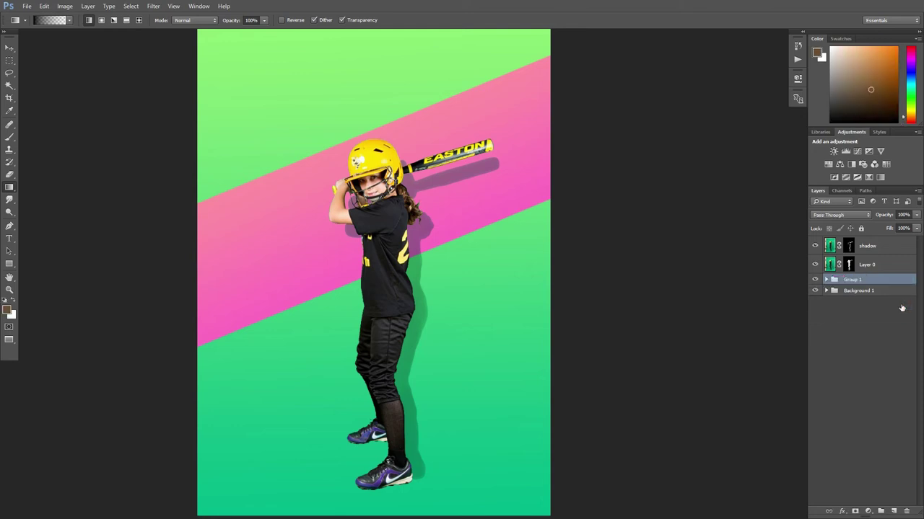
double_click(851, 282)
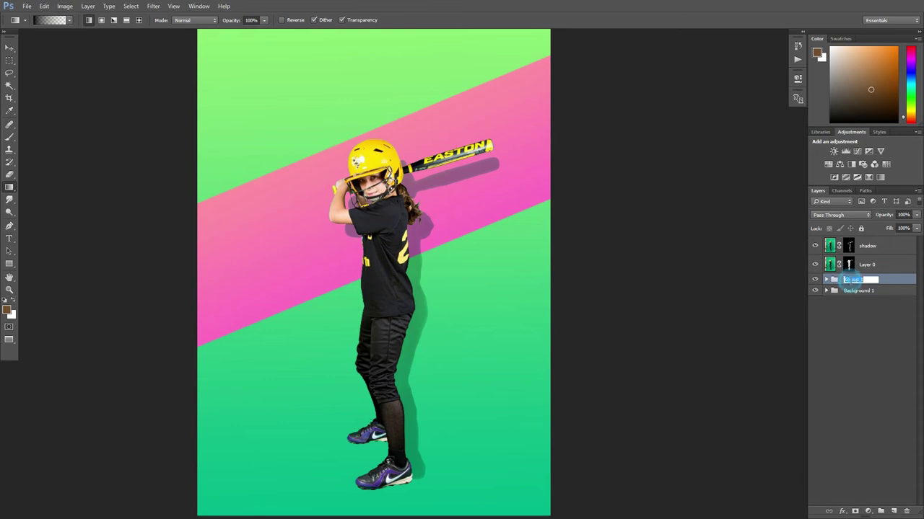
type("De")
left_click(838, 349)
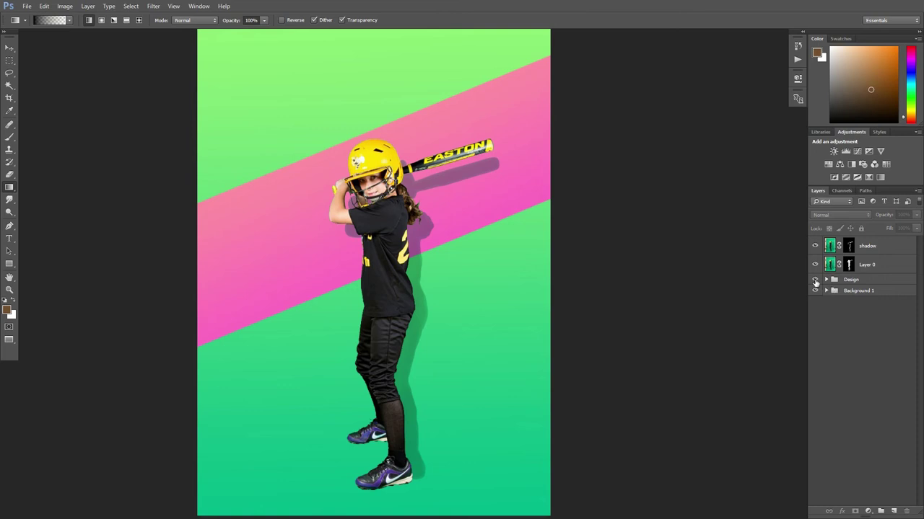
Toggle the stripe group, green background and batter layers to check the composition.
left_click(815, 279)
left_click(814, 279)
left_click(816, 290)
left_click(816, 246)
left_click(815, 265)
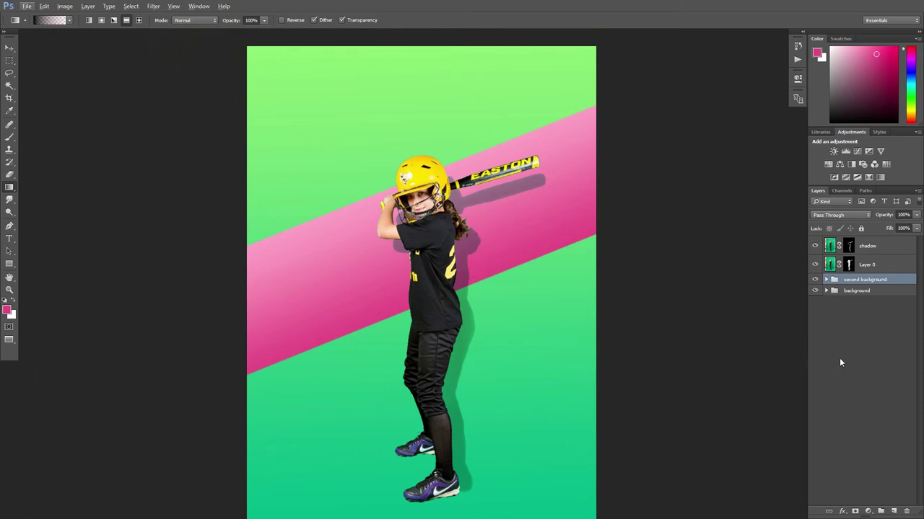
Compare the batter with and without her shadow, then add an empty Layer 1.
scroll(457, 212, "up", 5)
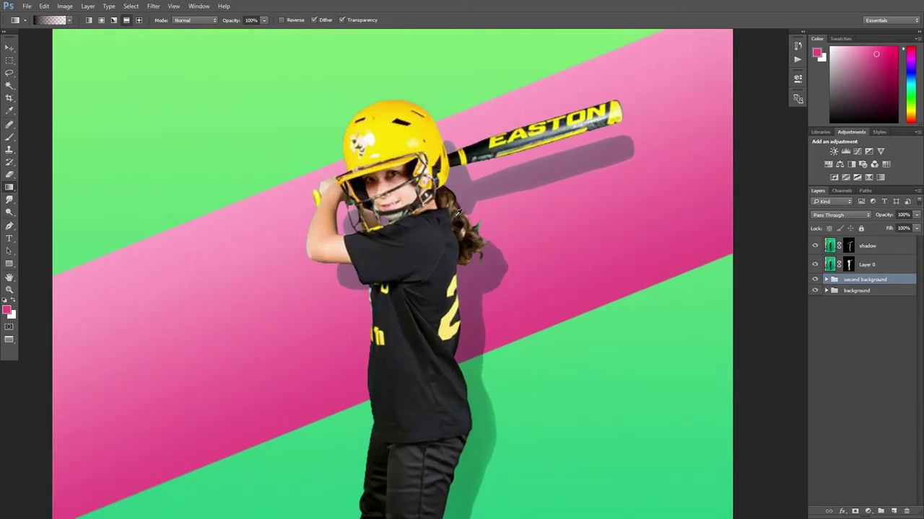
scroll(457, 213, "up", 2)
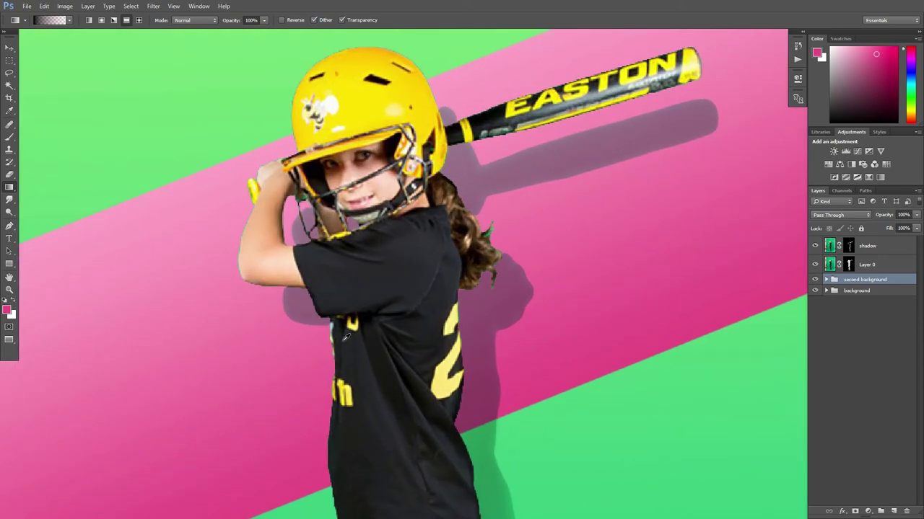
scroll(387, 273, "up", 1)
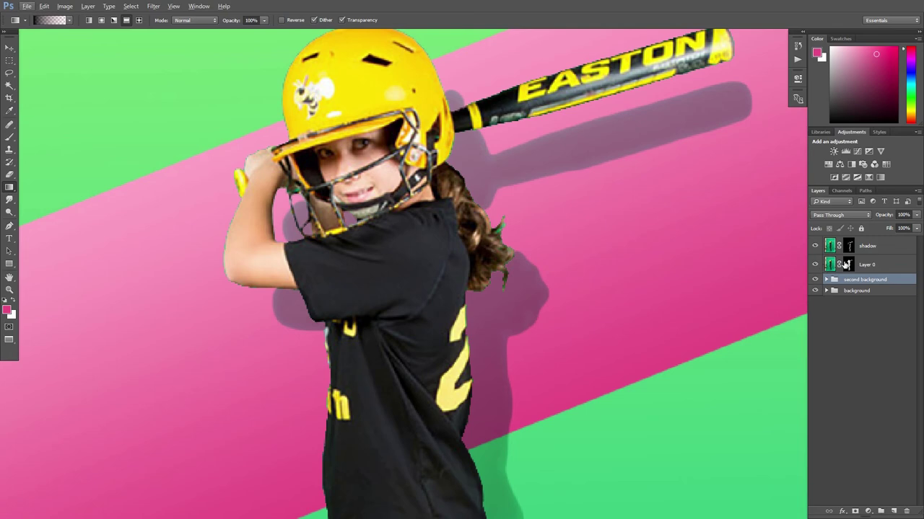
left_click(815, 265)
left_click(815, 264)
left_click(816, 246)
left_click(815, 246)
left_click(815, 247)
left_click(894, 511)
double_click(852, 282)
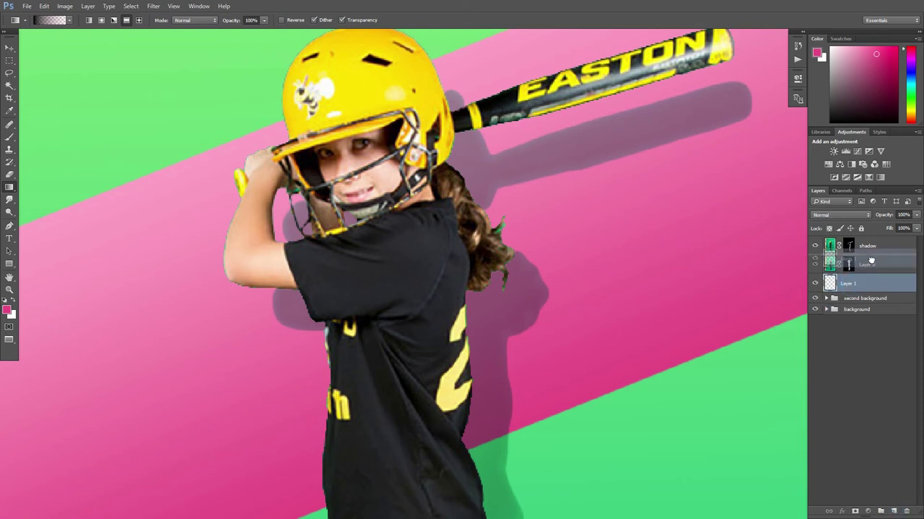
Move Layer 1 directly above Layer 0 and clip it to the girl's layer.
left_click_drag(857, 280, 871, 264)
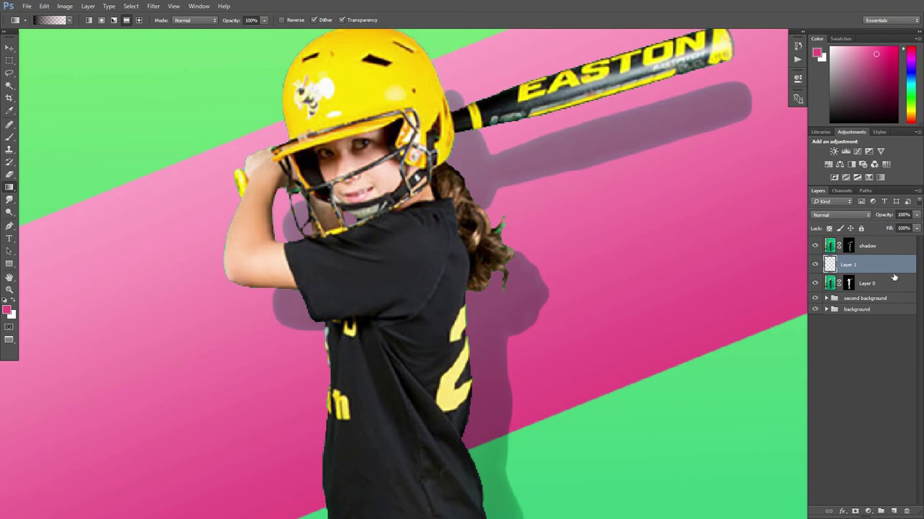
right_click(890, 266)
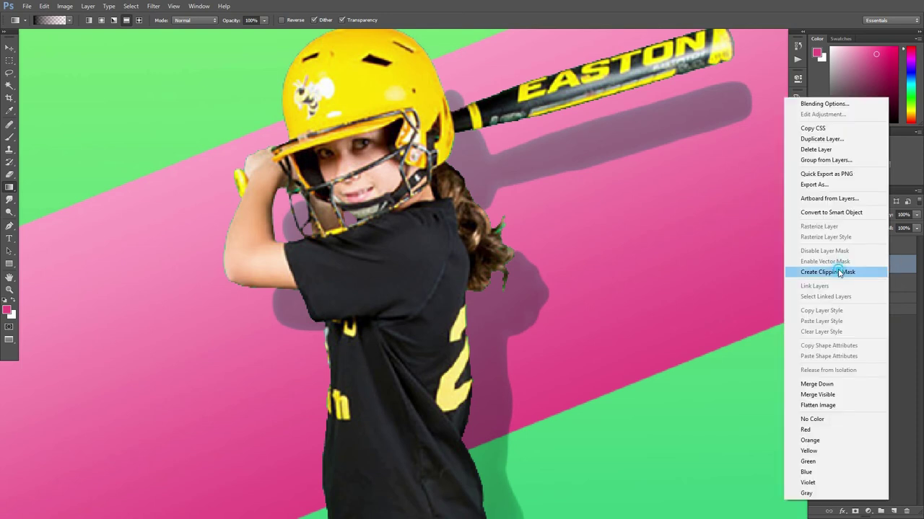
left_click(841, 269)
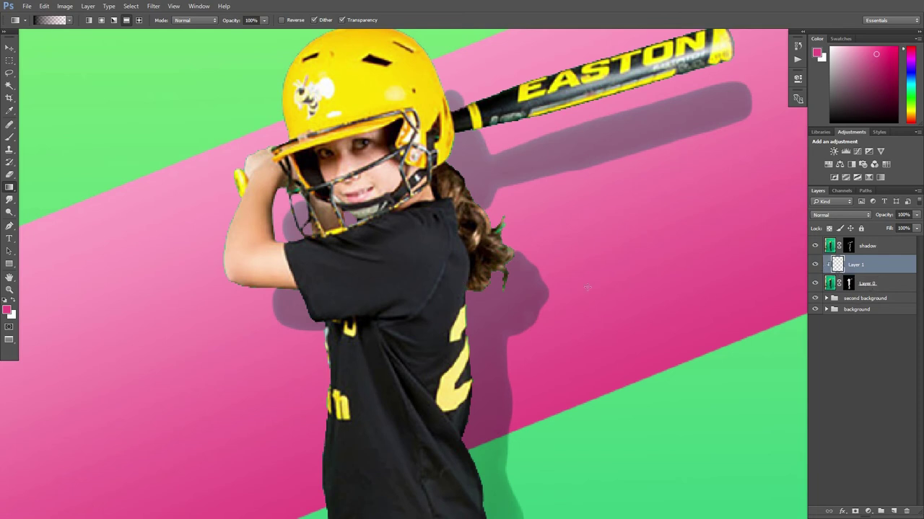
scroll(533, 232, "up", 2)
scroll(511, 227, "up", 2)
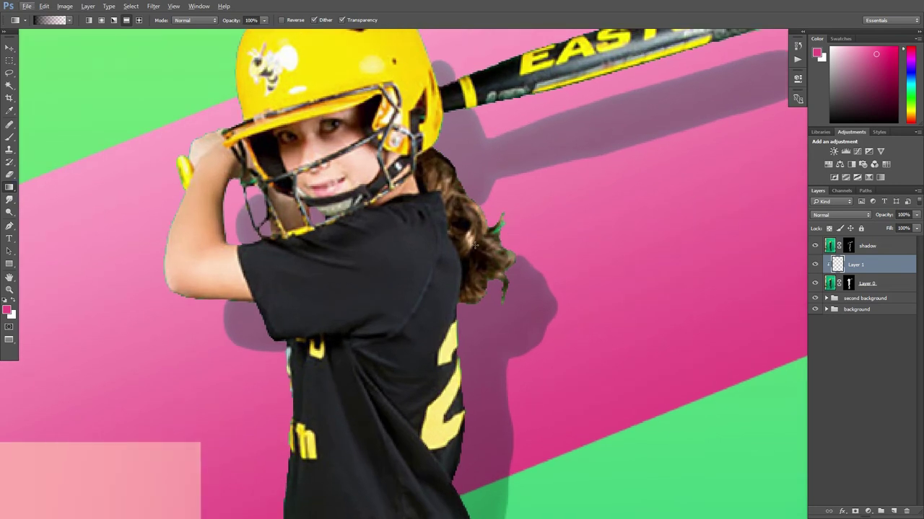
Sample skin tone, set a small soft brush of about 13 px, and sample black hair.
left_click(476, 204, "alt")
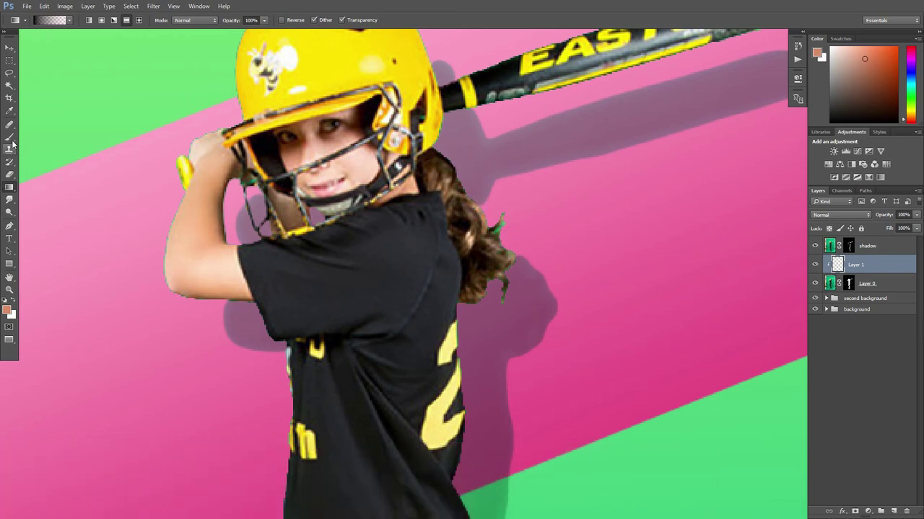
left_click(9, 137)
left_click(48, 20)
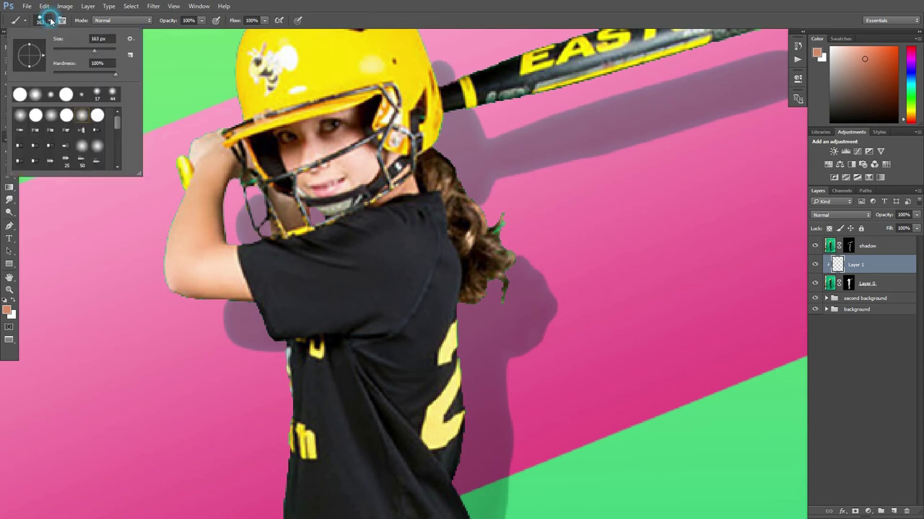
mouse_move(94, 49)
left_mouse_down()
mouse_move(79, 49)
mouse_move(74, 73)
mouse_move(63, 73)
left_mouse_up()
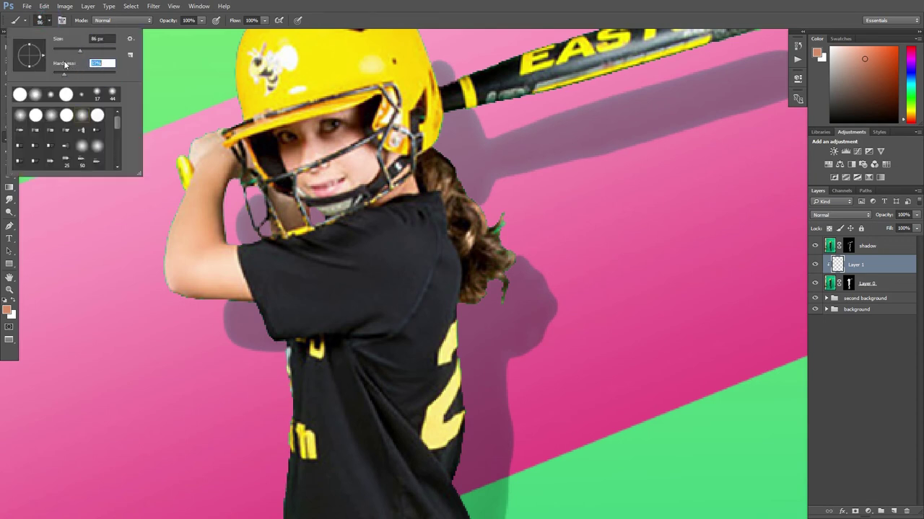
key("Return")
left_click_drag(505, 233, 441, 215)
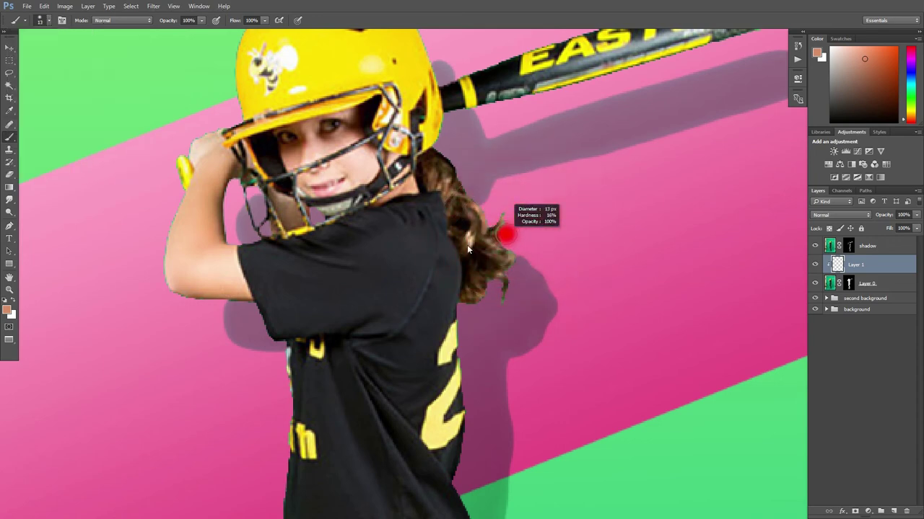
scroll(471, 217, "up", 1)
scroll(468, 194, "up", 1)
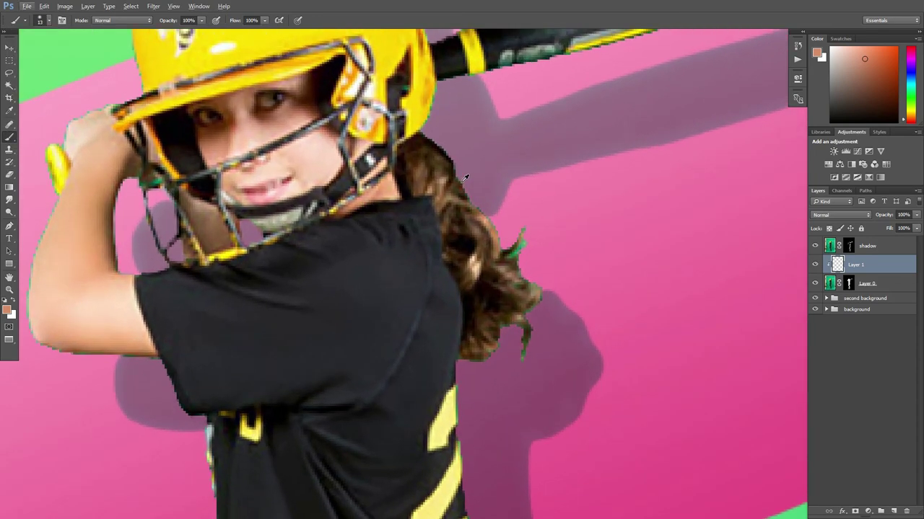
left_click(430, 137, "alt")
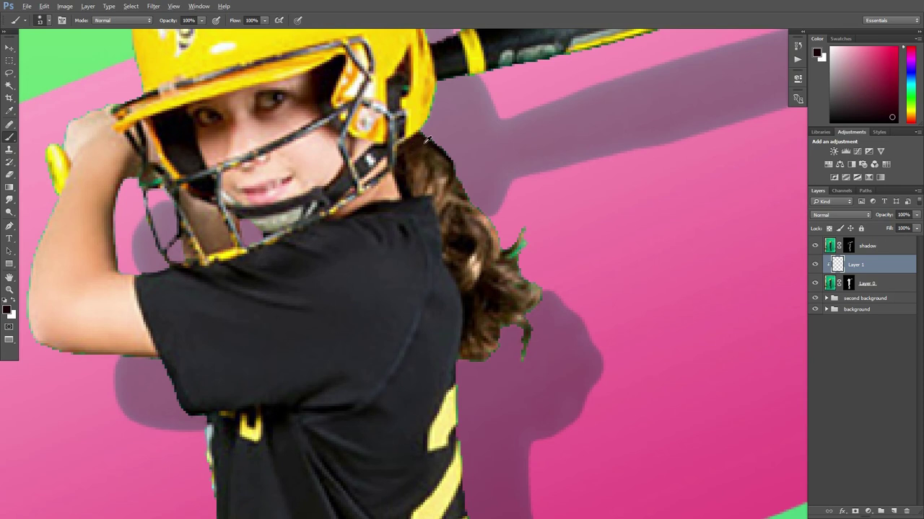
Paint a sampled shadow colour over the green fringe on the hair's right edge at 20% opacity.
left_click(427, 137, "alt")
left_click_drag(427, 130, 540, 246)
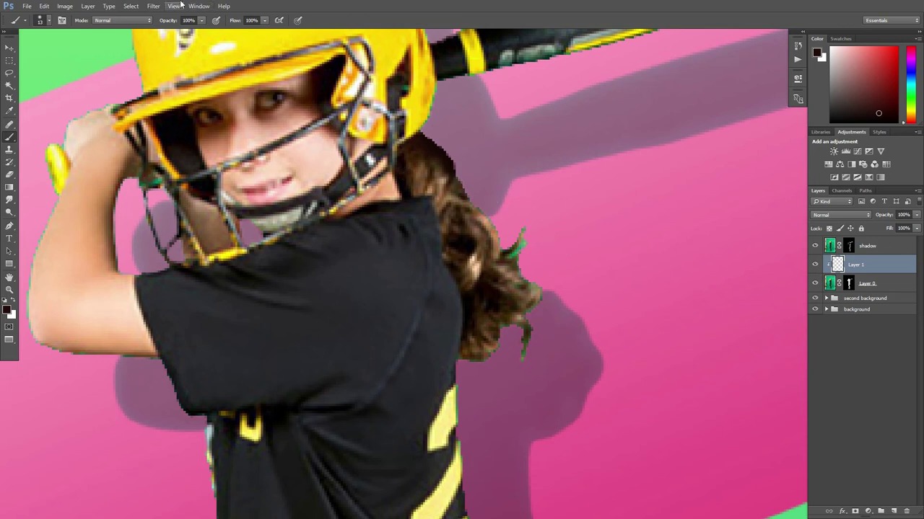
left_click(186, 20)
left_click_drag(466, 186, 504, 255)
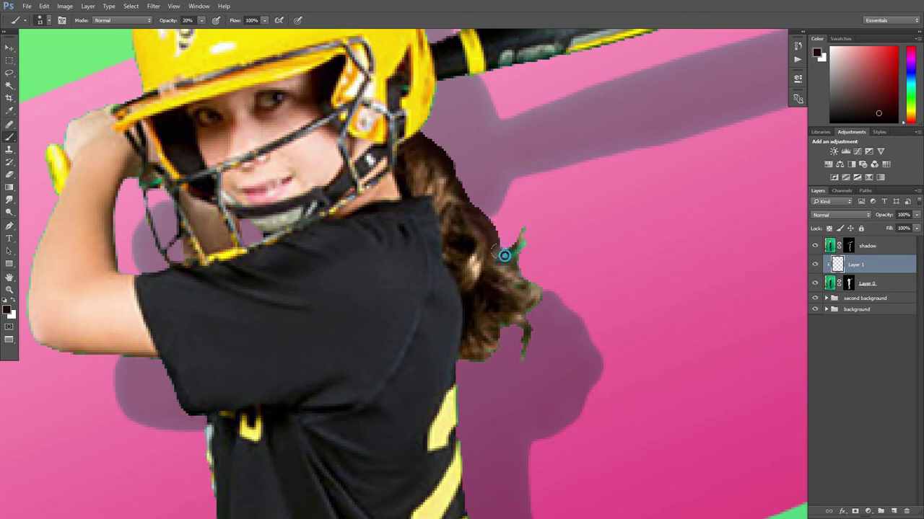
mouse_move(515, 238)
left_mouse_down()
mouse_move(535, 305)
mouse_move(522, 288)
mouse_move(546, 309)
mouse_move(503, 317)
left_mouse_up()
Sample hair browns and paint the green strands near the shoulder brown.
left_click(492, 344, "alt")
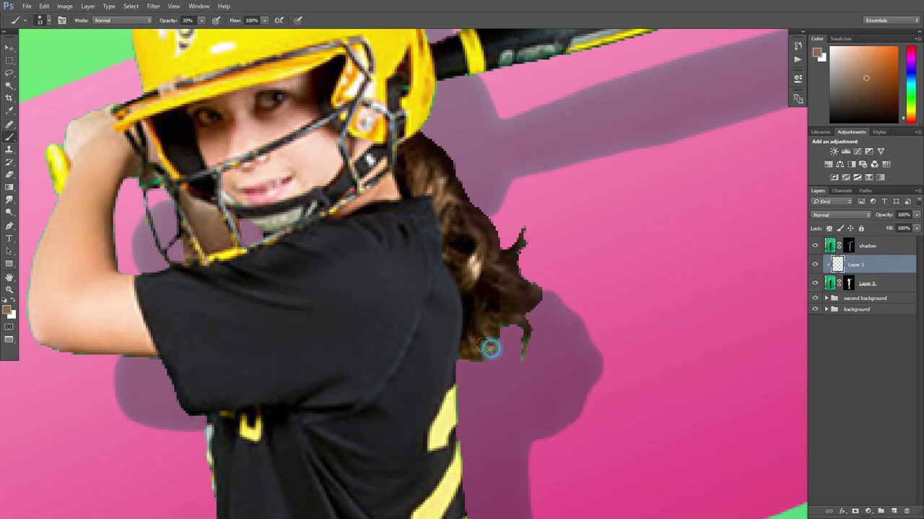
mouse_move(496, 361)
left_mouse_down()
mouse_move(462, 354)
mouse_move(485, 312)
mouse_move(502, 316)
left_mouse_up()
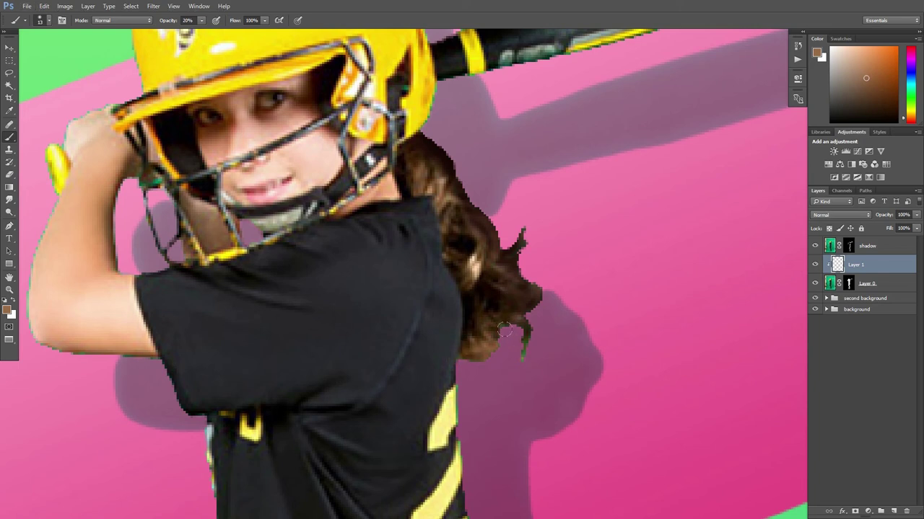
left_click(507, 321, "alt")
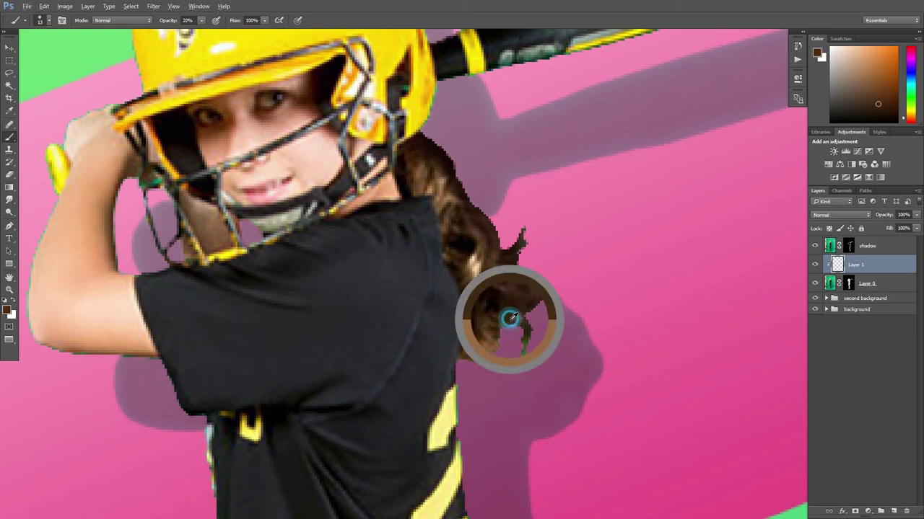
left_click_drag(526, 328, 522, 374)
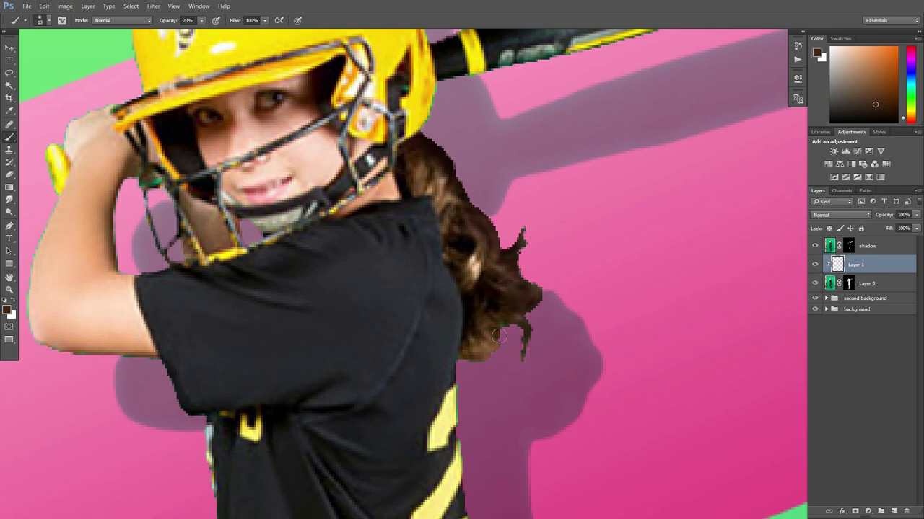
mouse_move(495, 325)
left_mouse_down()
mouse_move(526, 354)
mouse_move(529, 326)
left_mouse_up()
scroll(443, 202, "down", 3)
scroll(462, 188, "down", 1)
scroll(469, 182, "up", 1)
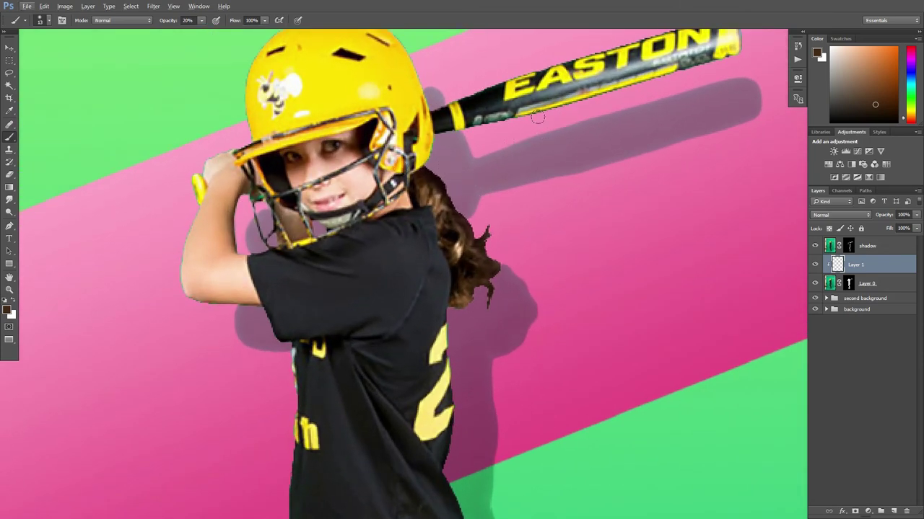
scroll(434, 169, "down", 2)
scroll(436, 165, "up", 2)
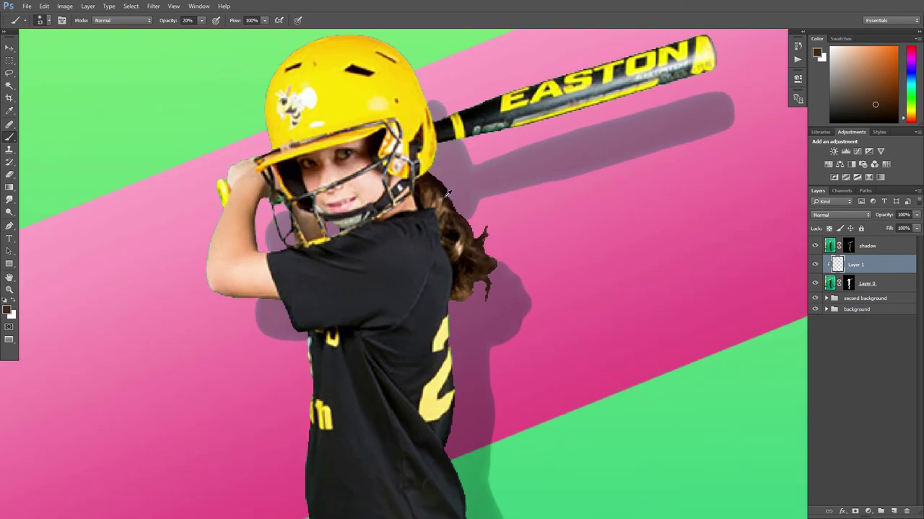
scroll(421, 265, "down", 2)
scroll(433, 277, "down", 1)
scroll(445, 289, "up", 1)
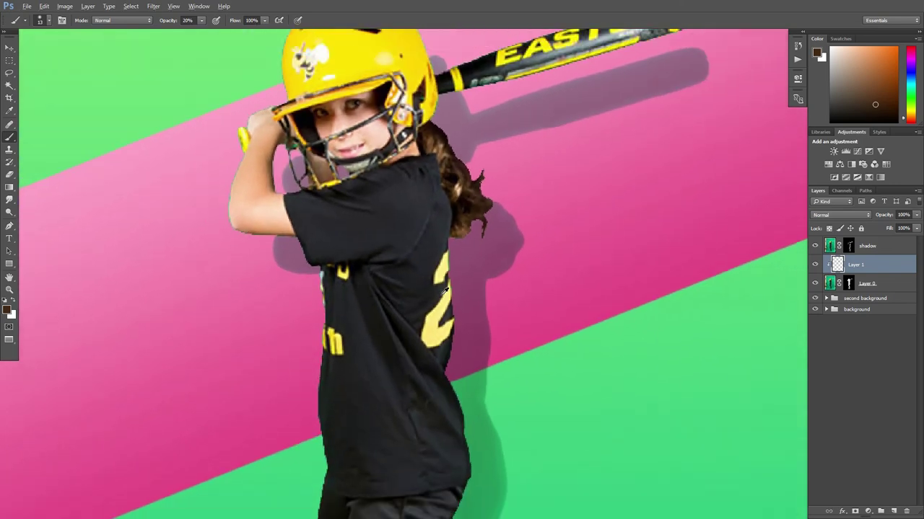
scroll(396, 208, "up", 1)
scroll(393, 201, "up", 1)
scroll(432, 231, "up", 1)
scroll(489, 278, "up", 1)
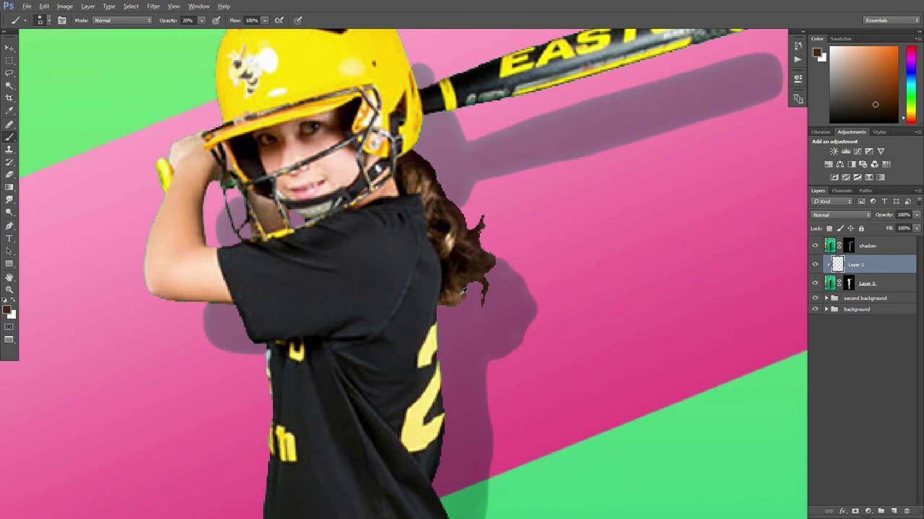
scroll(462, 291, "up", 1)
scroll(464, 291, "up", 1)
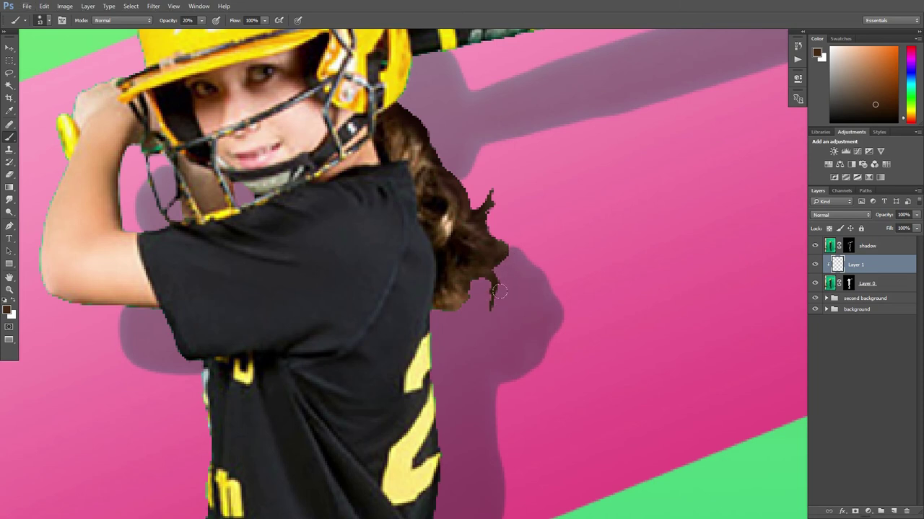
Cover the fringe below the hair tips with sampled hair brown, then make the brush much smaller.
left_click(463, 310, "alt")
left_click_drag(440, 301, 500, 259)
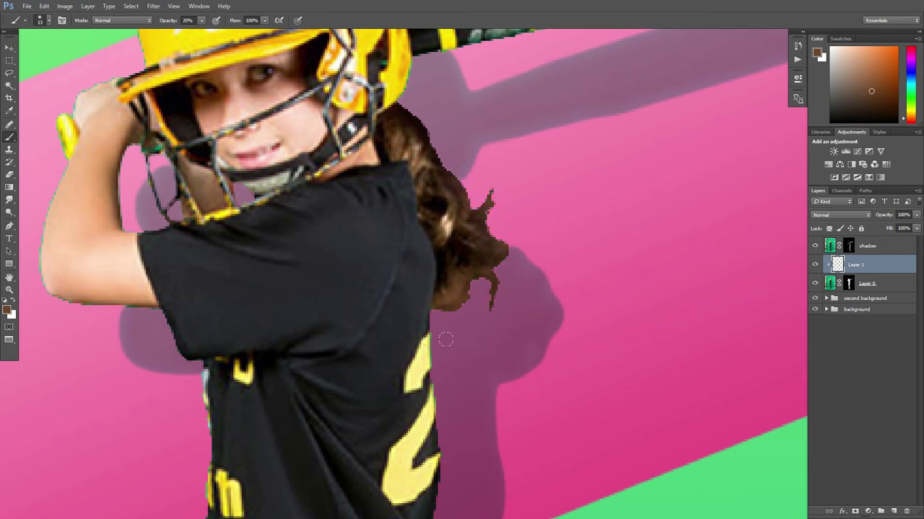
left_click(425, 352, "alt")
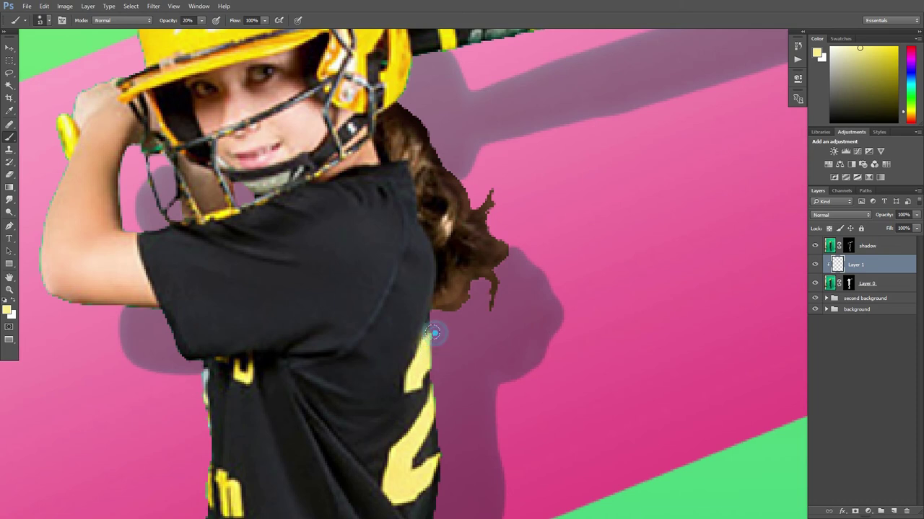
left_click(416, 309, "alt")
left_click_drag(416, 309, 423, 321)
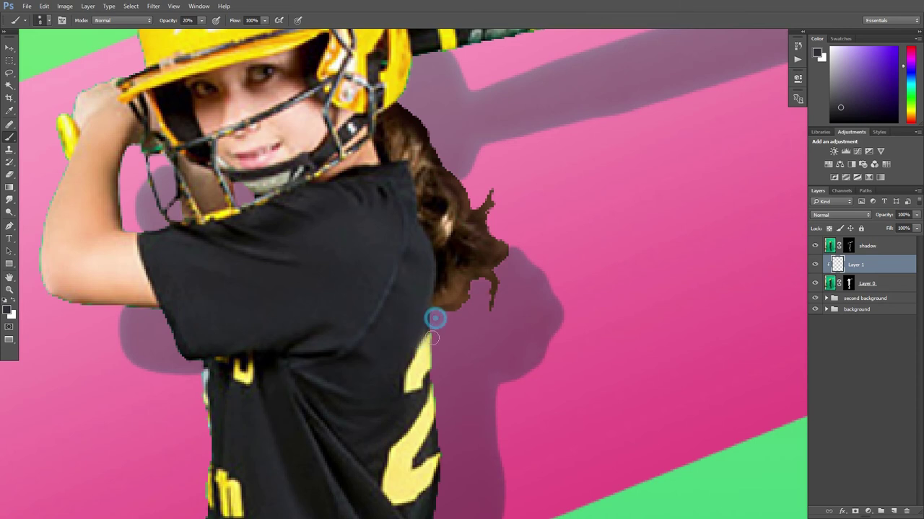
Paint yellow along the edge of the number 2 and sample the dark shirt colour.
left_click(424, 355, "alt")
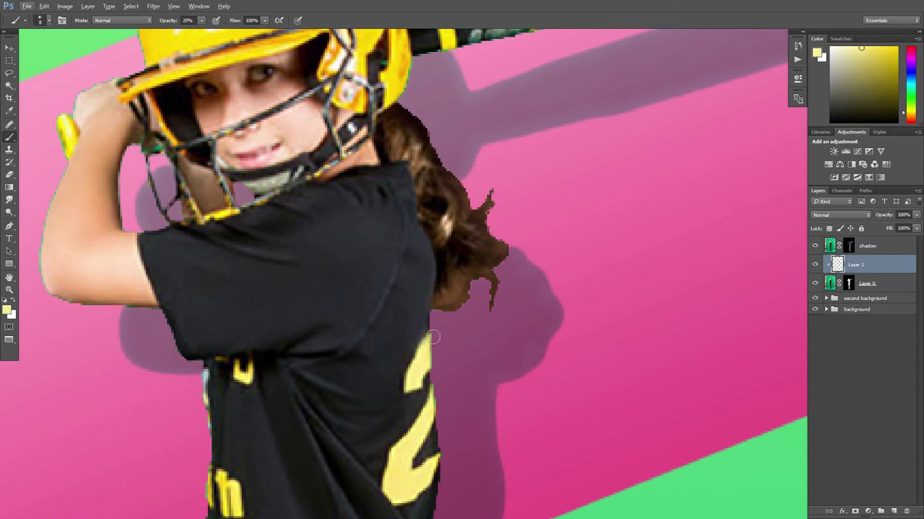
left_click_drag(435, 346, 439, 346)
scroll(438, 347, "down", 3)
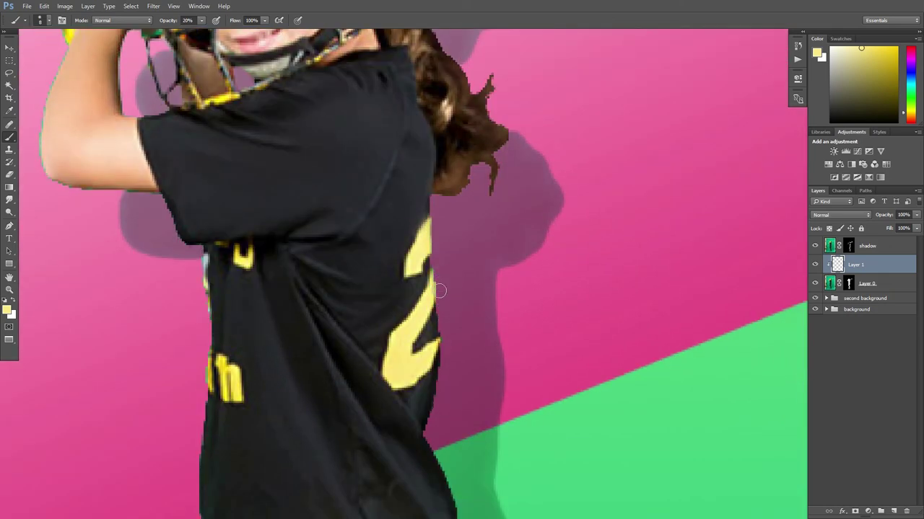
left_click(439, 295)
left_click(432, 320, "alt")
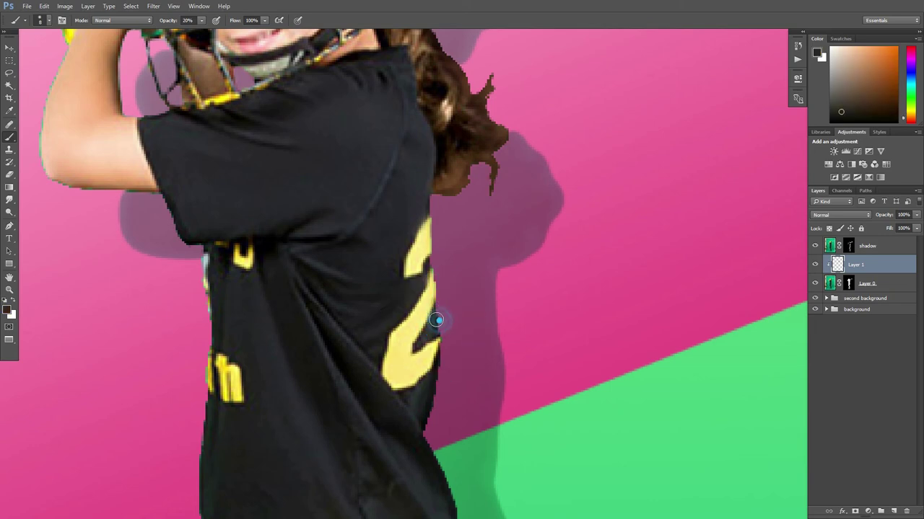
left_click(432, 355, "alt")
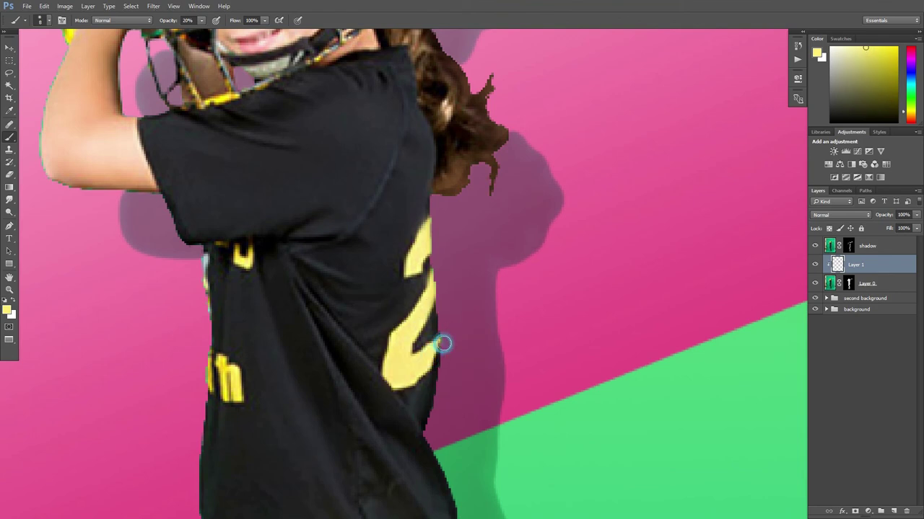
scroll(451, 328, "down", 3)
left_click(428, 320, "alt")
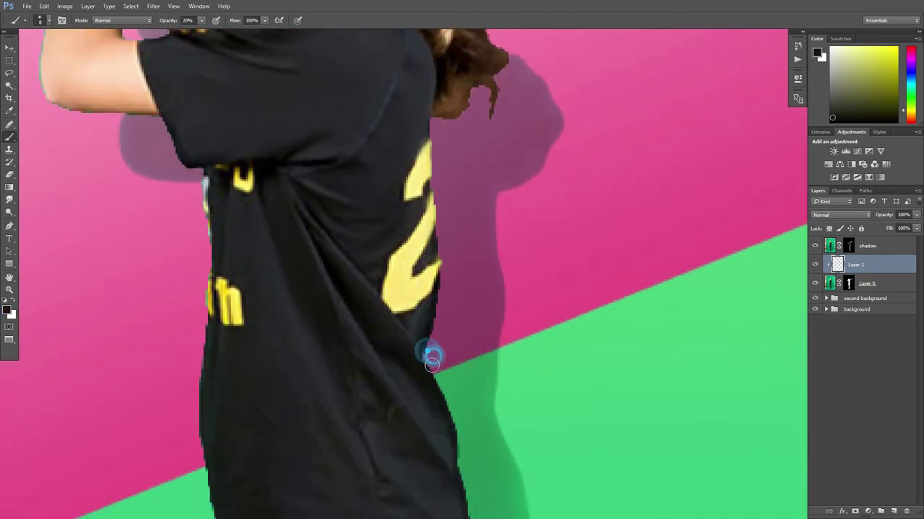
scroll(431, 356, "down", 5)
left_click(438, 267, "alt")
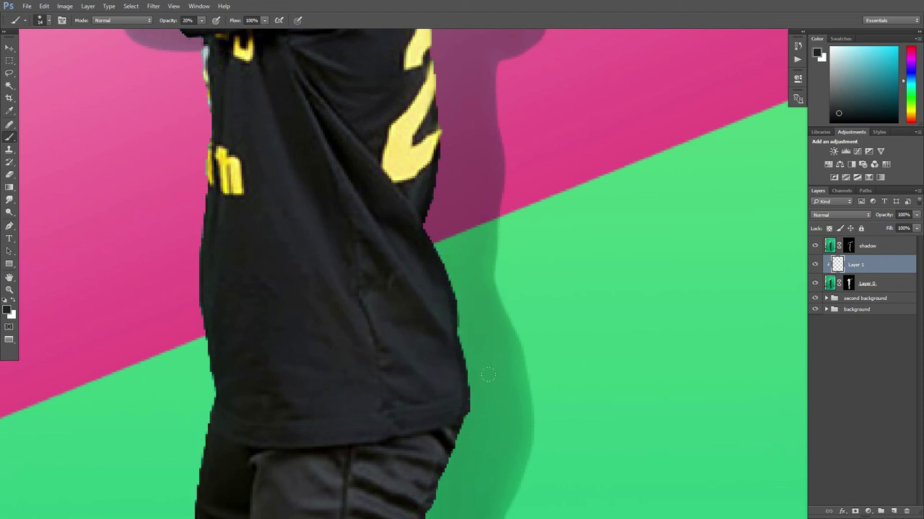
Shrink the brush to 11 and paint a faint pale stroke along the shirt's left edge.
scroll(456, 310, "down", 5)
scroll(422, 361, "down", 5)
scroll(396, 418, "down", 4)
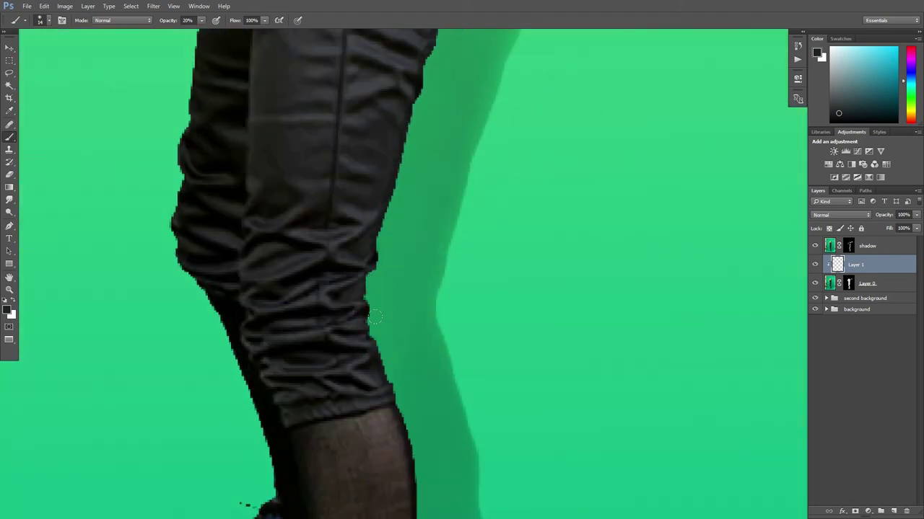
scroll(376, 332, "down", 8)
scroll(425, 368, "down", 5)
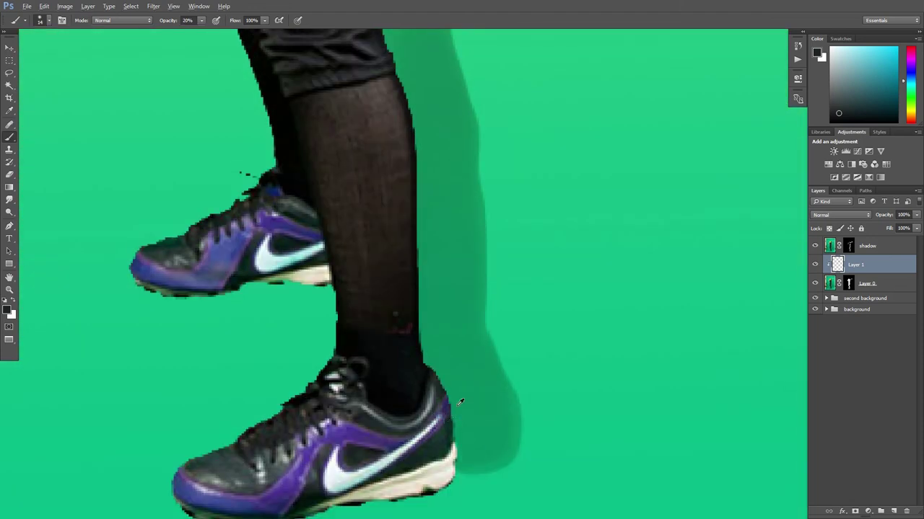
scroll(455, 407, "down", 5)
scroll(361, 361, "up", 6)
scroll(288, 339, "up", 15)
scroll(231, 316, "up", 10)
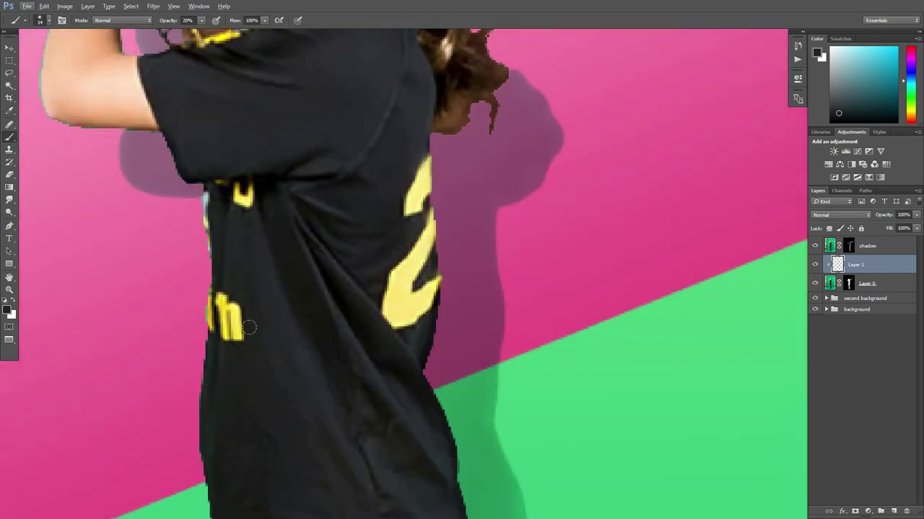
left_click(212, 307, "alt")
mouse_move(196, 307)
left_mouse_down()
mouse_move(206, 309)
mouse_move(197, 304)
left_mouse_up()
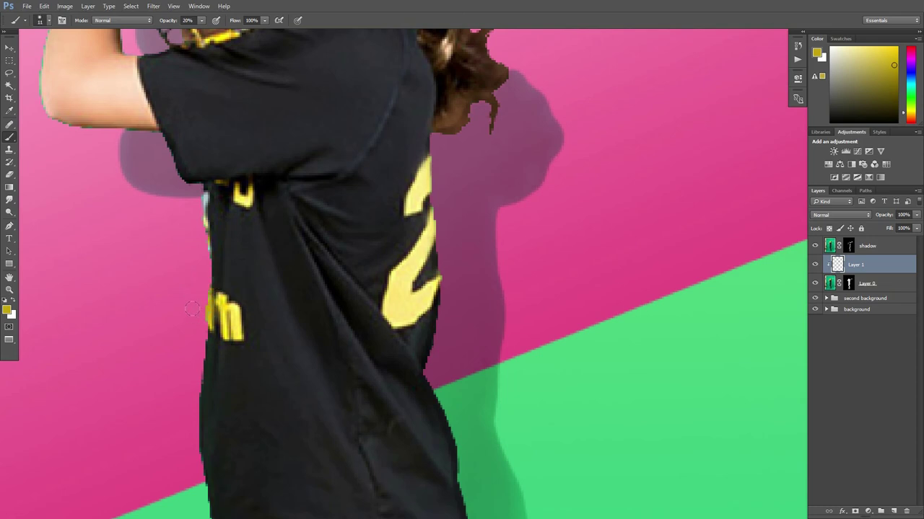
scroll(186, 280, "up", 3)
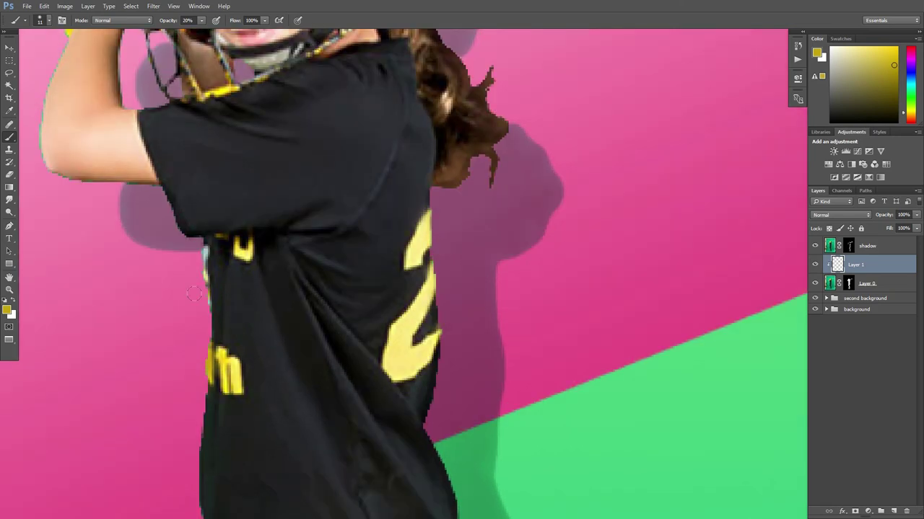
left_click(206, 252, "alt")
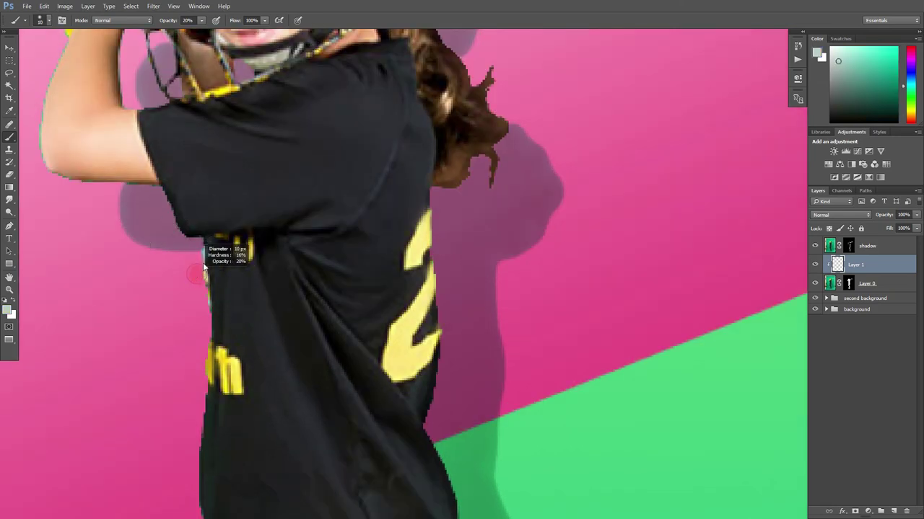
left_click_drag(200, 257, 195, 257)
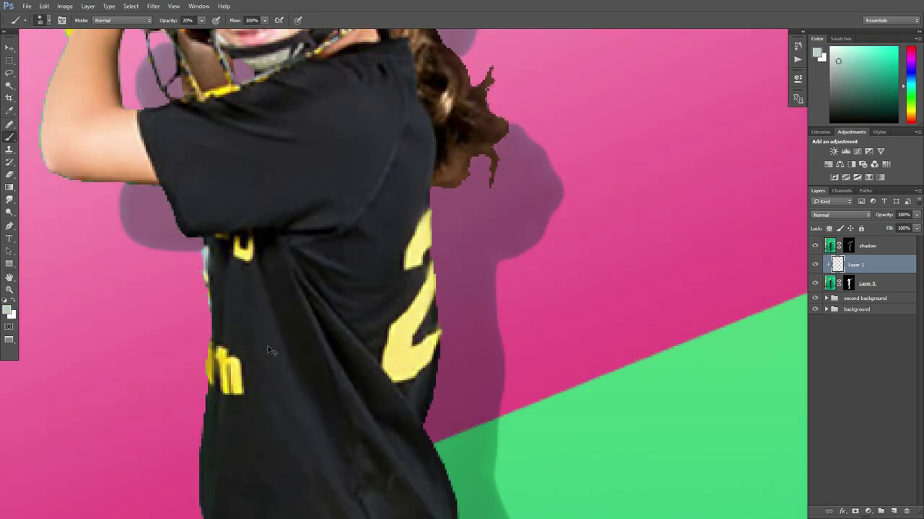
Sample near-black from the shirt and darken the fringe near the armpit.
left_click(242, 246, "alt")
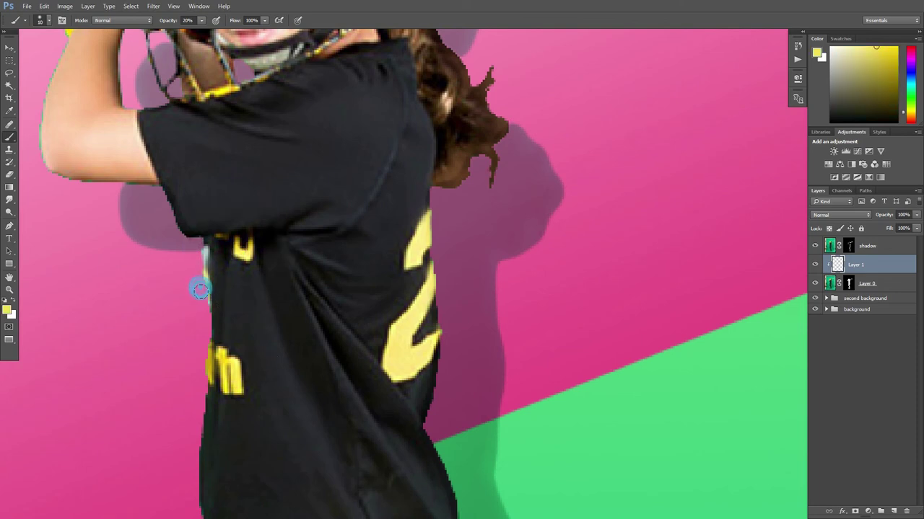
scroll(179, 303, "up", 2)
scroll(180, 303, "up", 1)
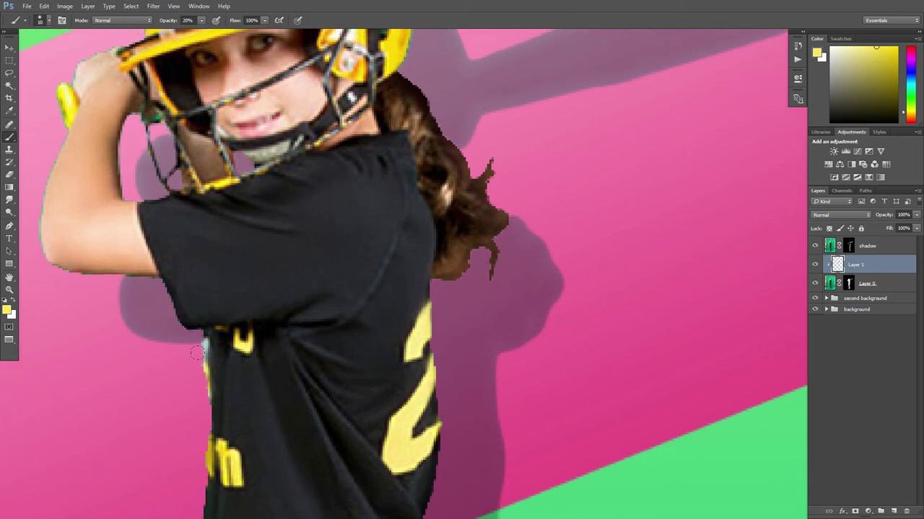
scroll(179, 303, "up", 1)
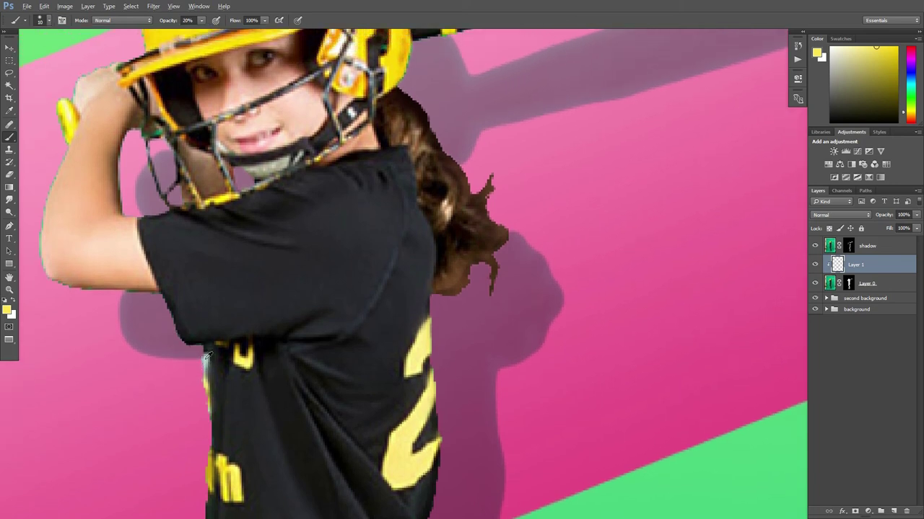
left_click(207, 355, "alt")
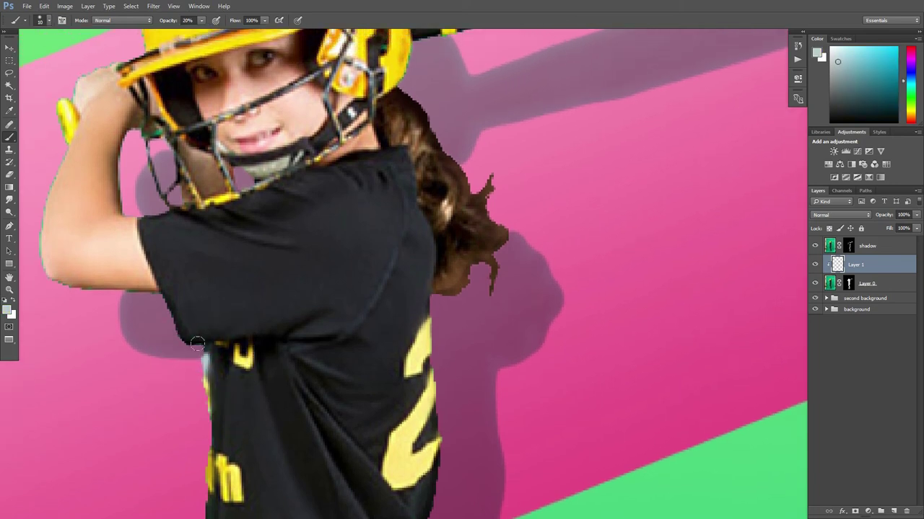
left_click(190, 311, "alt")
left_click_drag(160, 301, 195, 337)
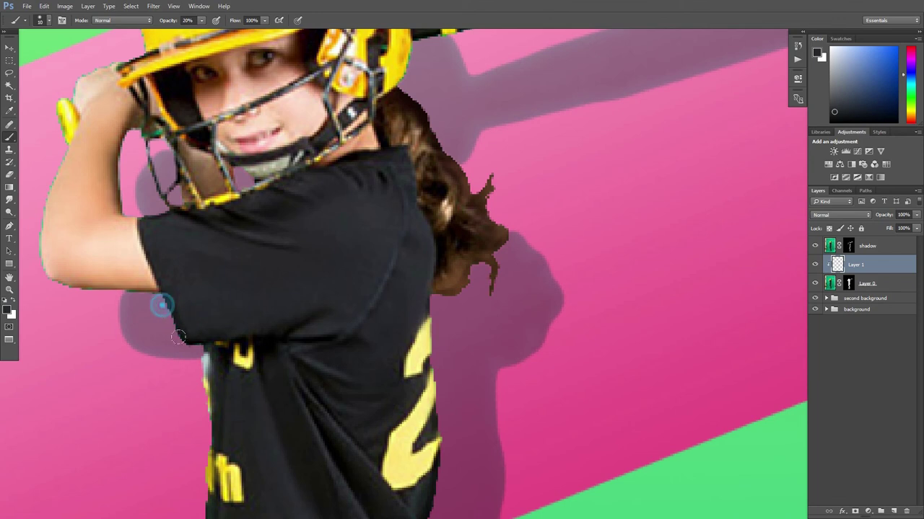
Paint sampled skin tone over the arm-edge fringe and raise brush opacity to 29%.
left_click(134, 268, "alt")
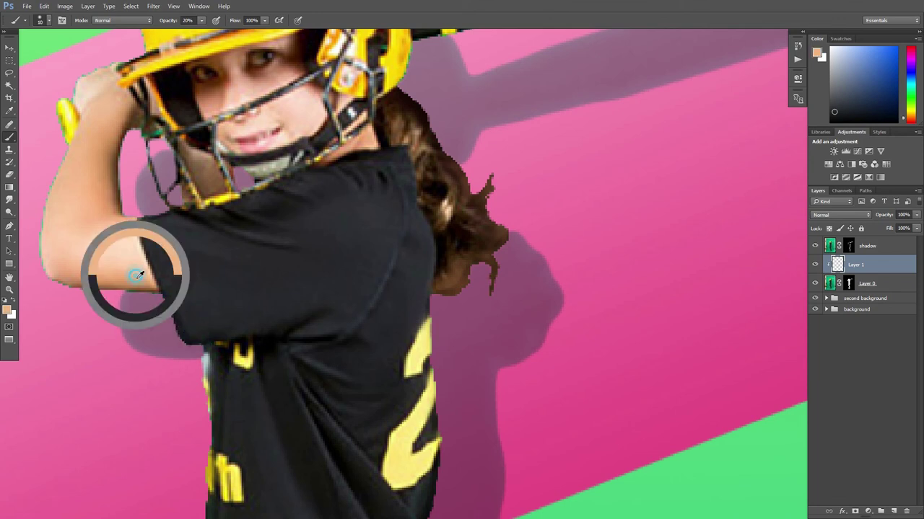
left_click_drag(139, 296, 69, 289)
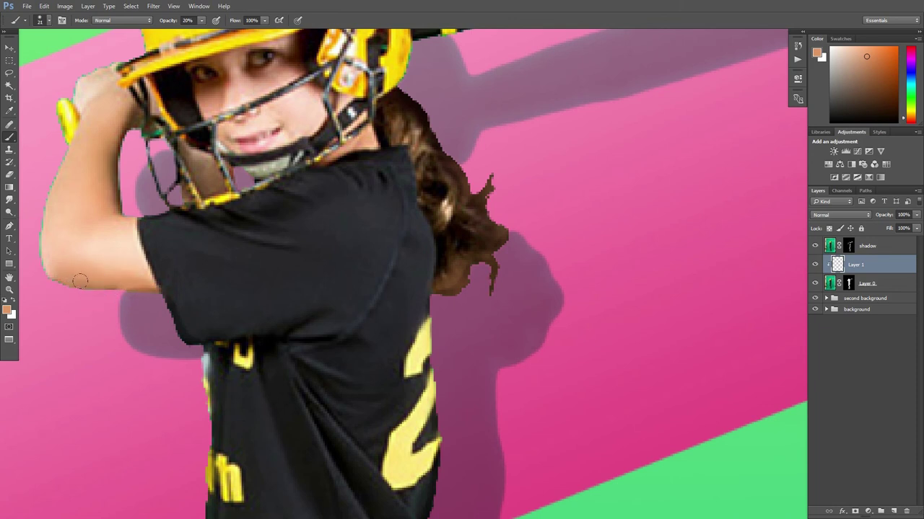
scroll(66, 286, "up", 2)
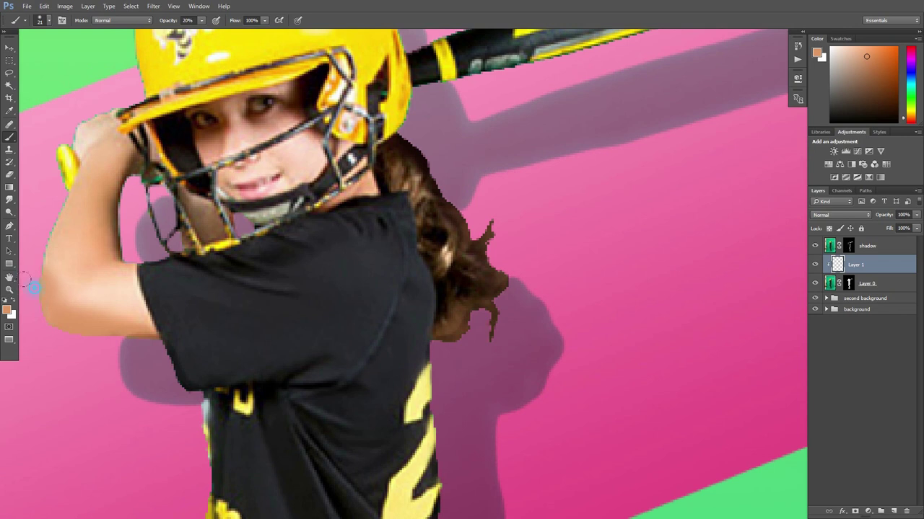
key("2")
key("9")
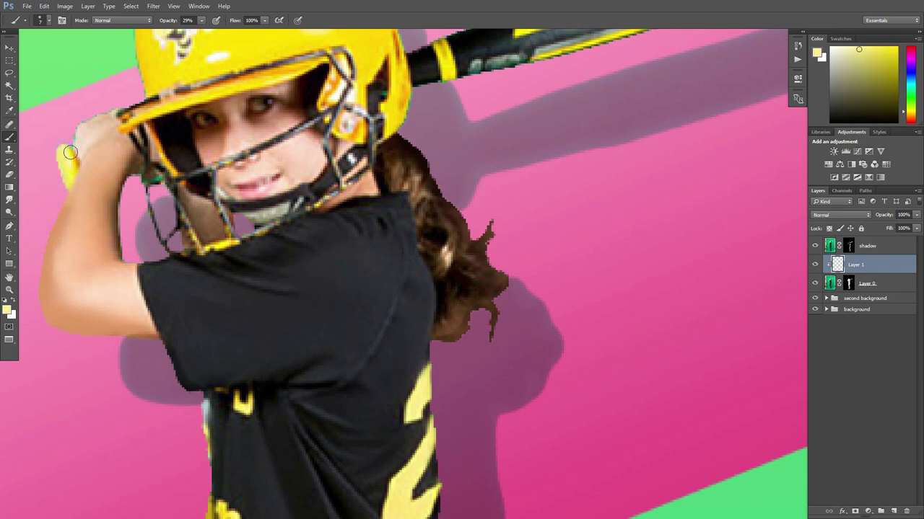
left_click(53, 210, "alt")
scroll(53, 210, "up", 2)
left_click(84, 173, "alt")
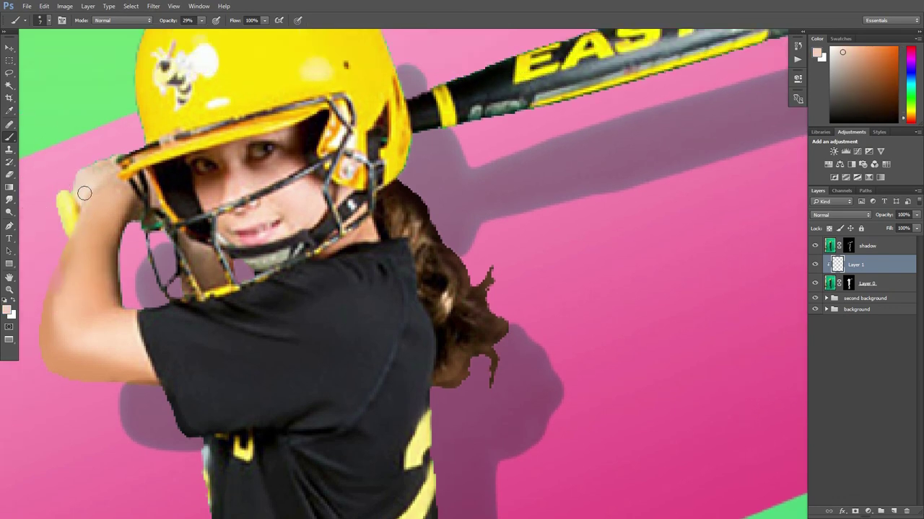
Paint helmet yellow along the helmet's top edge and sample yellows from the bat.
scroll(84, 186, "up", 4)
left_click(154, 185, "alt")
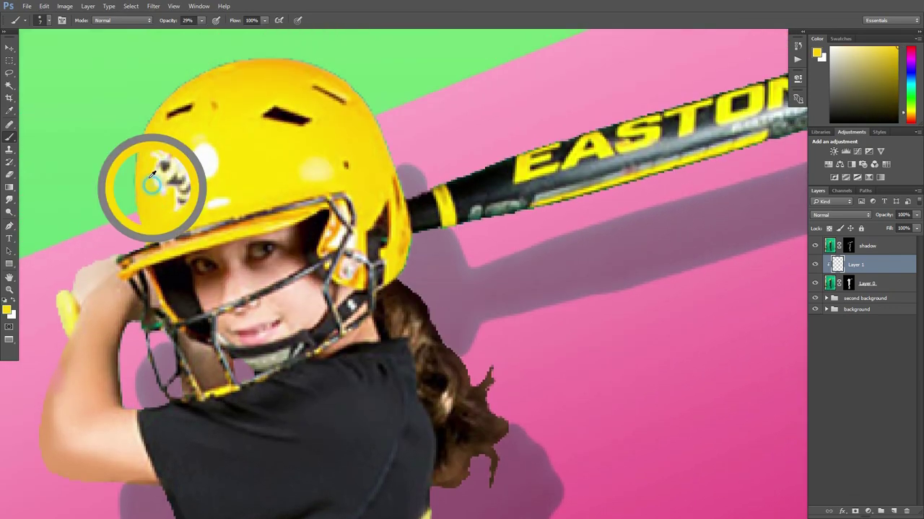
left_click_drag(150, 118, 367, 116)
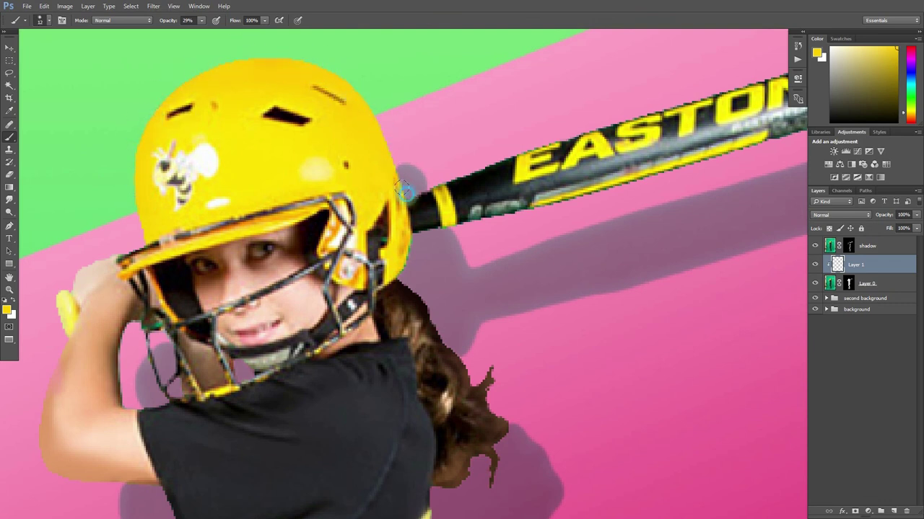
left_click(501, 173, "alt")
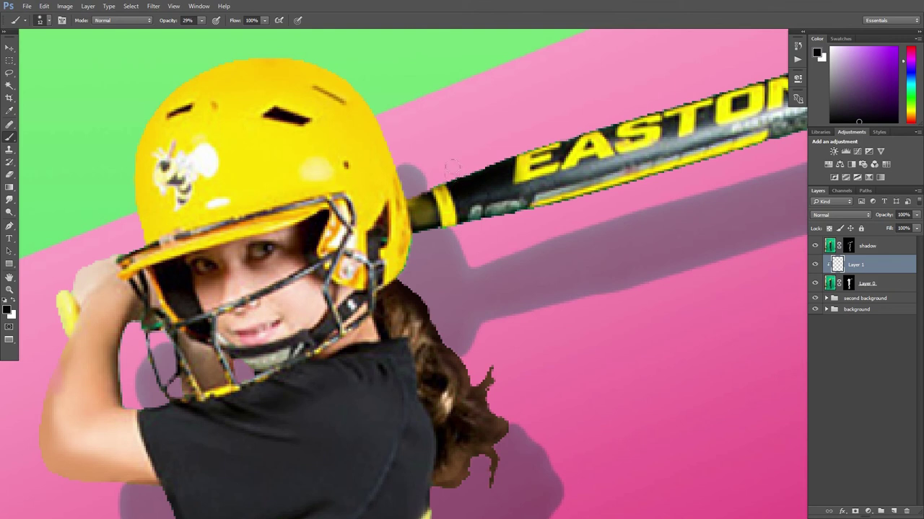
left_click(443, 195, "alt")
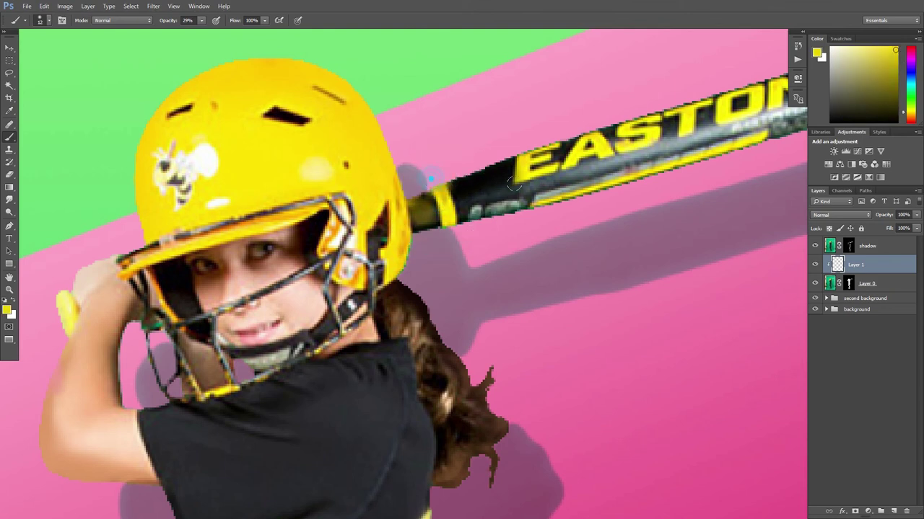
left_click(614, 181, "alt")
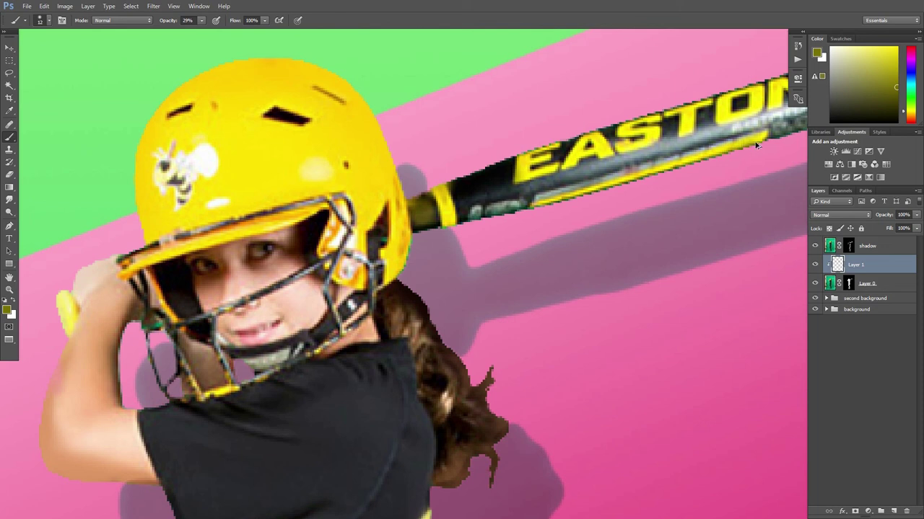
left_click(287, 160, "alt")
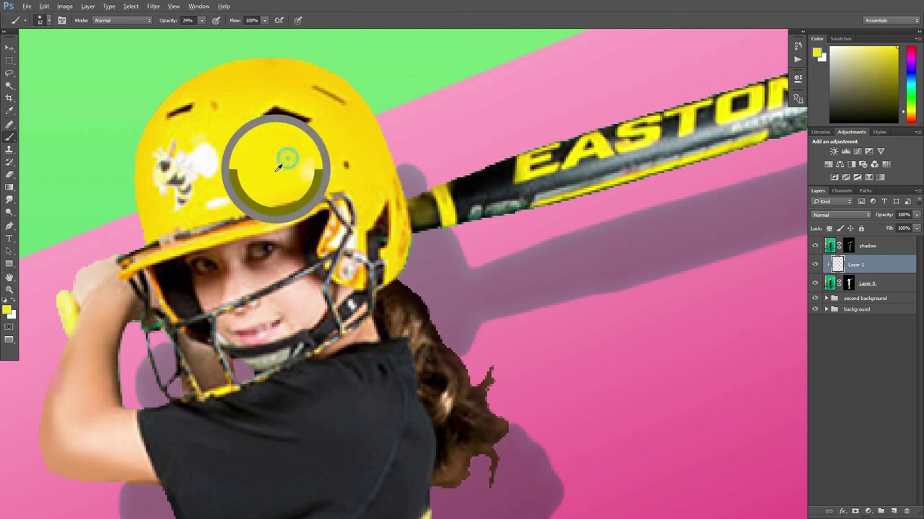
With a smaller brush, paint yellow along the bat's lower edge and resample near the helmet.
right_click(691, 168, "alt")
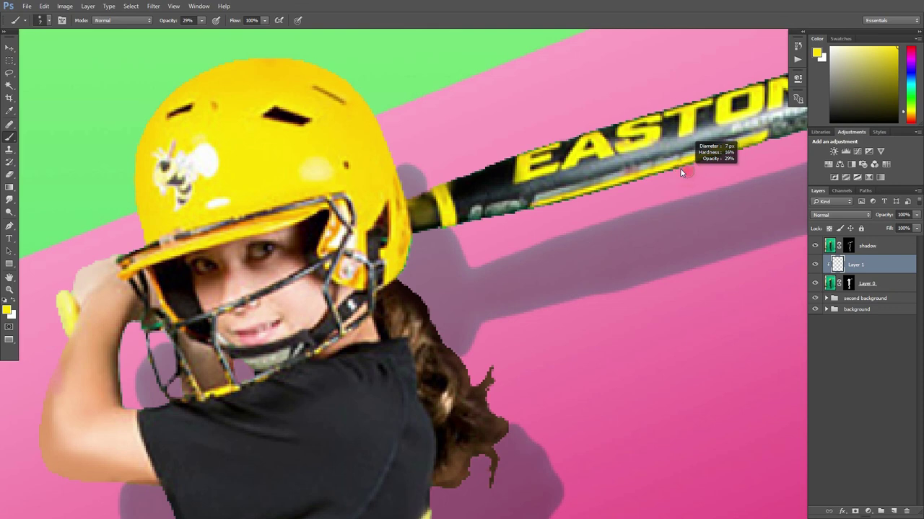
left_click(705, 163)
scroll(730, 160, "up", 1)
scroll(731, 160, "down", 1)
left_click(759, 147)
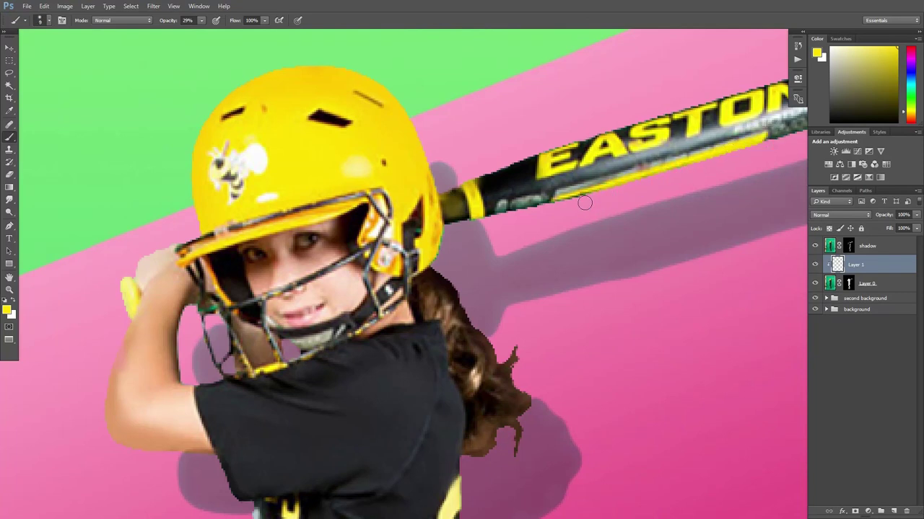
left_click_drag(558, 207, 610, 192)
left_click_drag(665, 171, 421, 276)
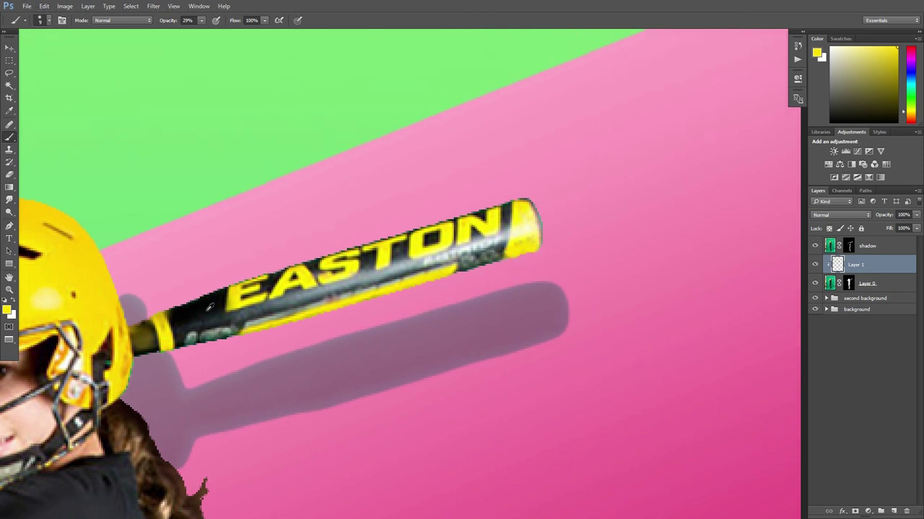
left_click_drag(237, 267, 356, 220)
left_click(309, 202, "alt")
left_click(333, 192, "alt")
left_click(284, 223, "alt")
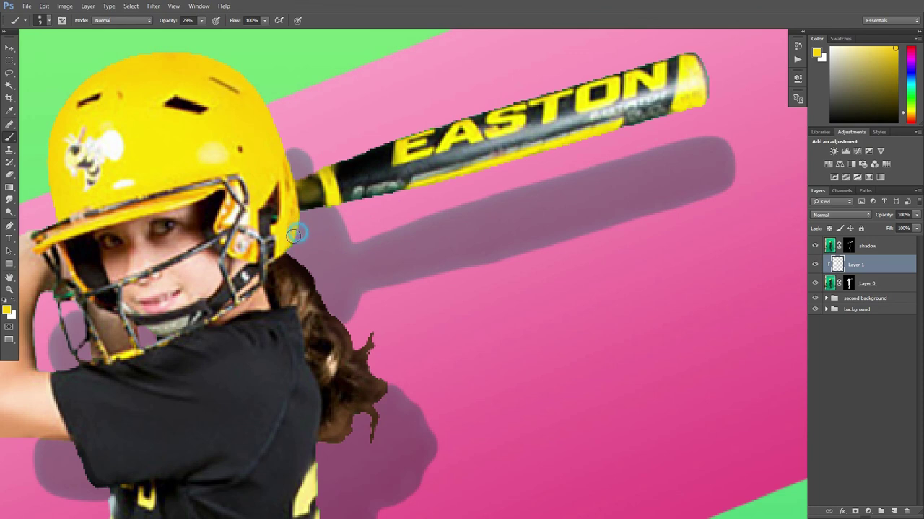
scroll(298, 228, "down", 3)
scroll(325, 245, "down", 3)
scroll(354, 262, "down", 3)
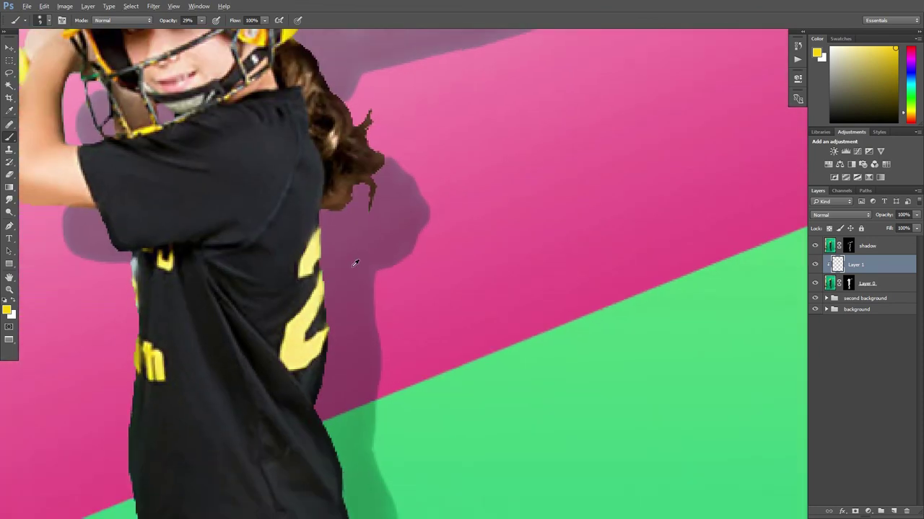
Zoom out over the batter and toggle Layer 1 off and on to compare edges.
key("ctrl+minus")
key("ctrl+minus")
key("ctrl+minus")
scroll(355, 272, "up", 1)
mouse_move(370, 293)
left_mouse_down()
mouse_move(385, 233)
mouse_move(379, 210)
mouse_move(385, 234)
left_mouse_up()
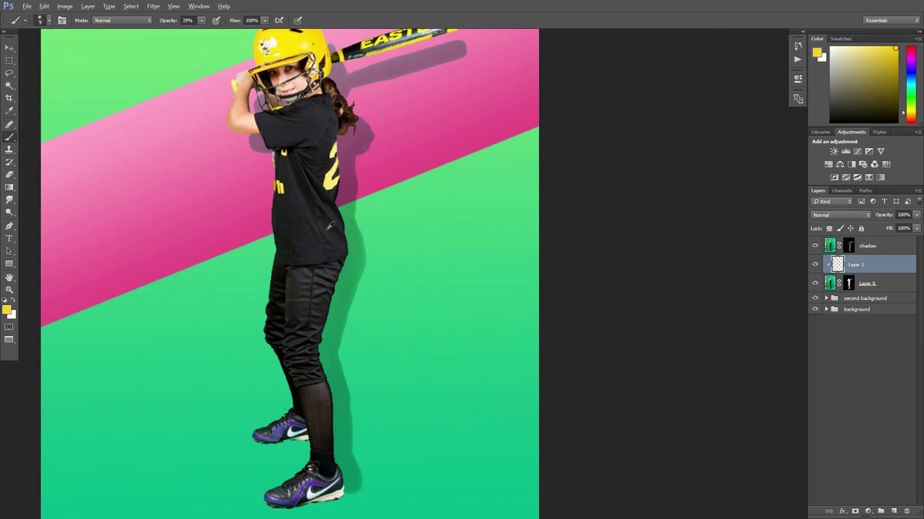
scroll(345, 212, "down", 1)
scroll(360, 229, "up", 1)
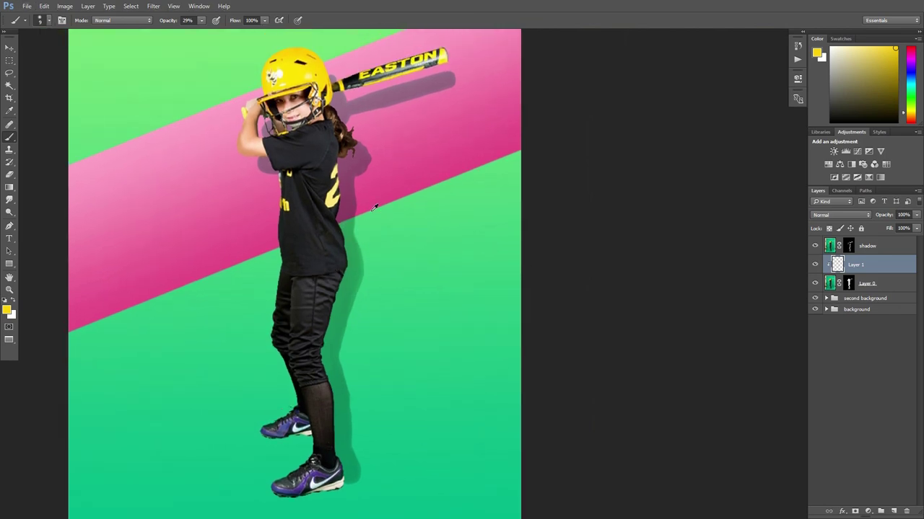
scroll(374, 208, "down", 2)
scroll(373, 227, "up", 1)
scroll(386, 226, "up", 1)
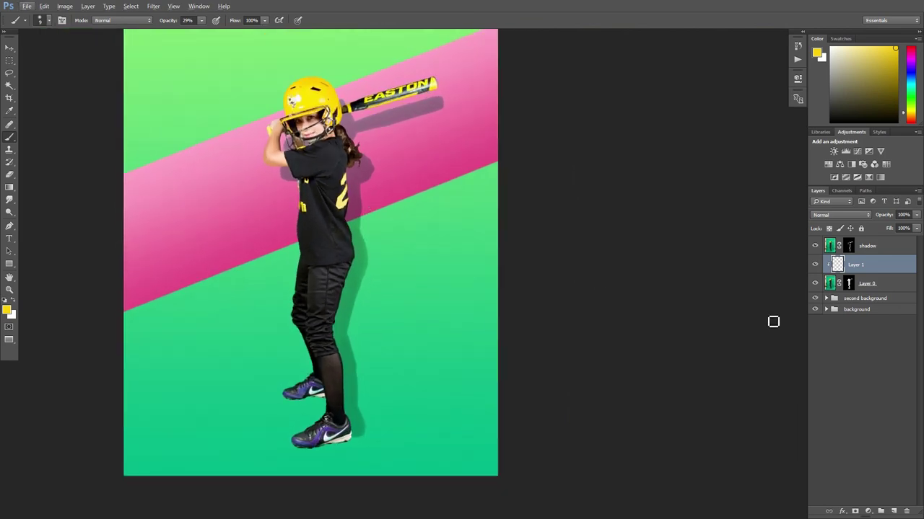
left_click(815, 266)
left_click(815, 265)
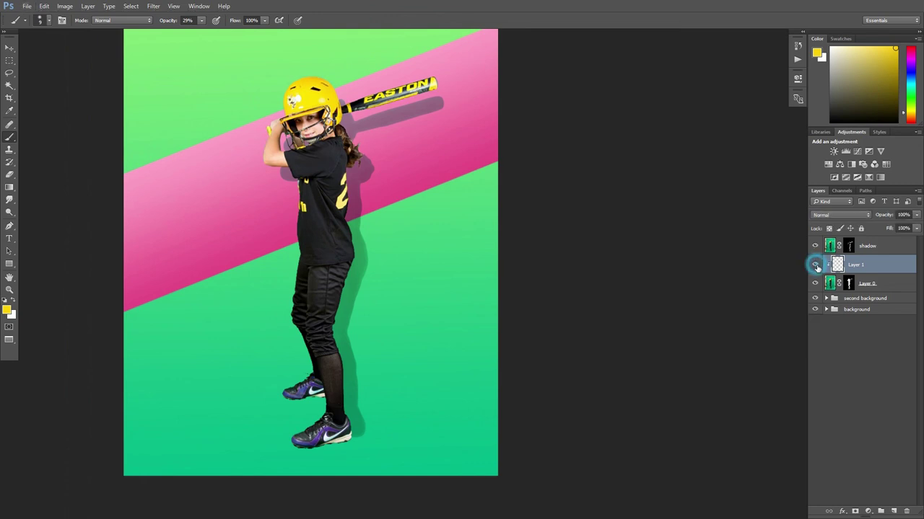
left_click(815, 265)
Zoom in on the batter's upper body and arm and leave Layer 1 hidden.
scroll(392, 173, "up", 1)
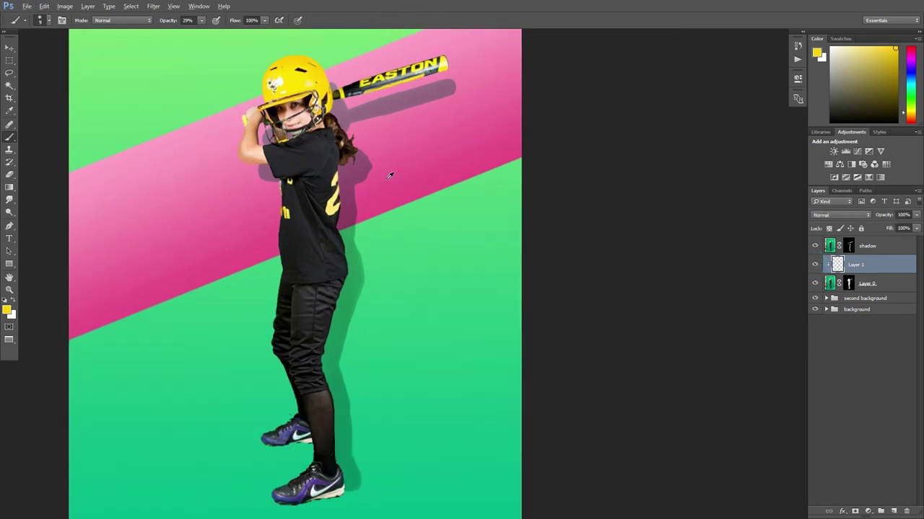
scroll(392, 173, "up", 1)
scroll(392, 173, "up", 1)
left_click_drag(392, 173, 470, 347)
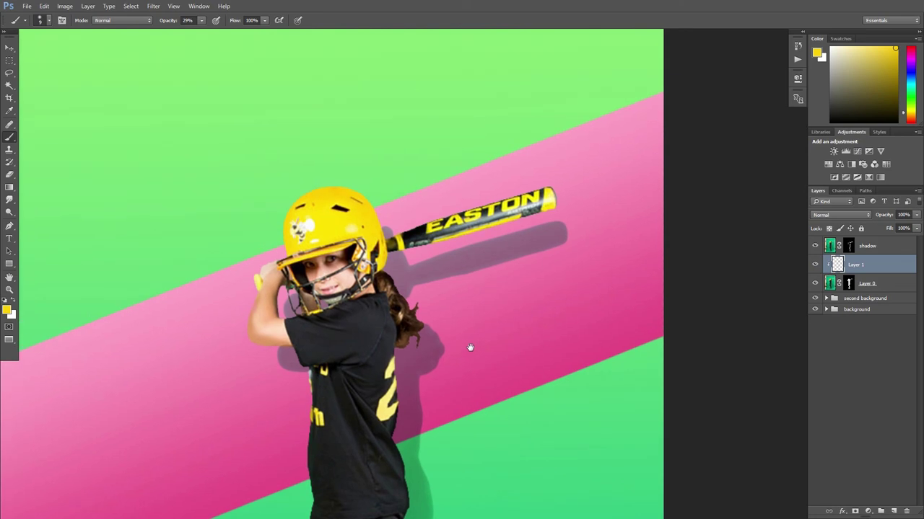
left_click(815, 266)
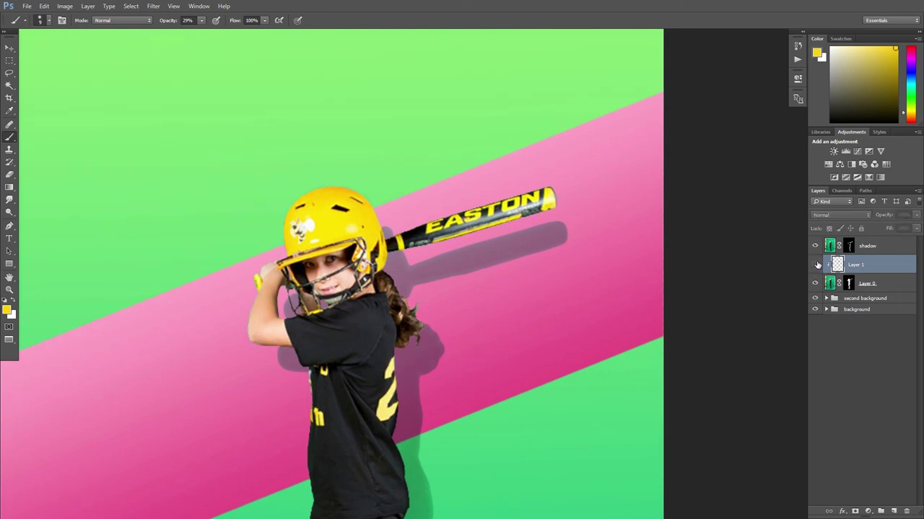
left_click(815, 266)
scroll(252, 322, "up", 1)
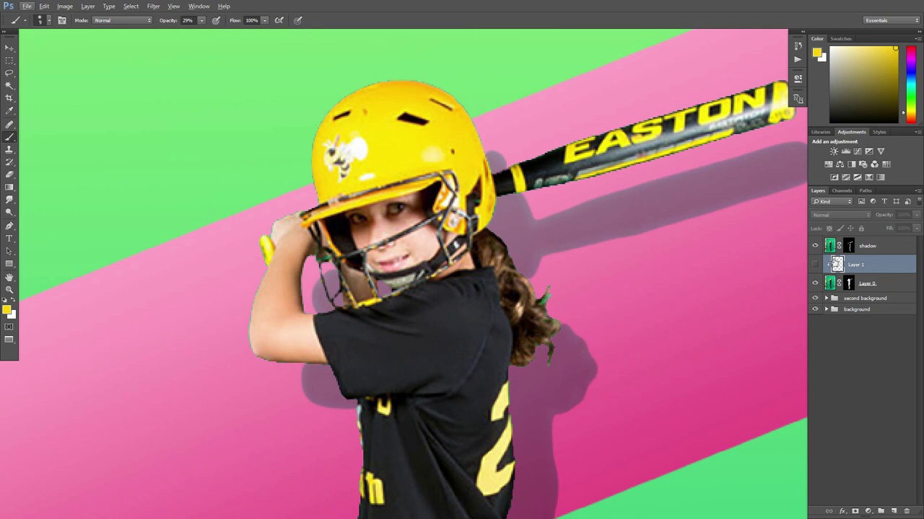
Show Layer 1 again and paint a faint black shadow along the facemask edge.
left_click(816, 265)
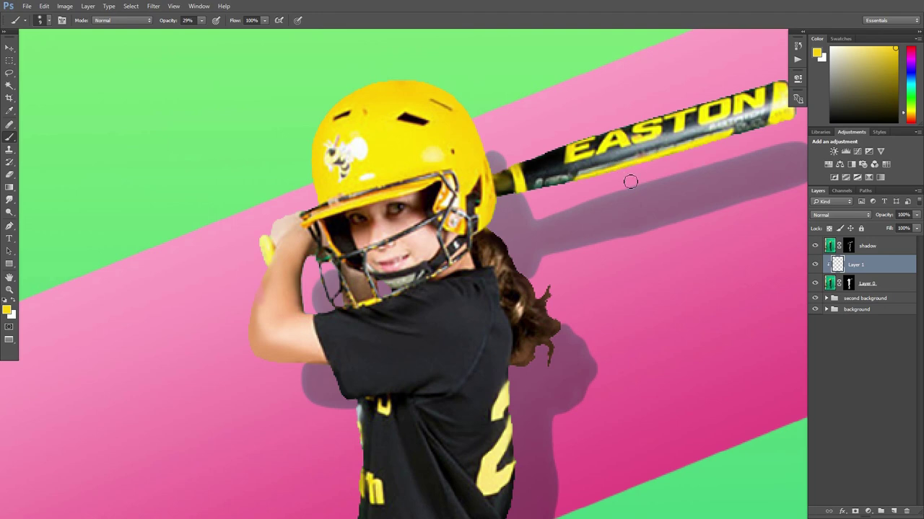
scroll(353, 297, "up", 2)
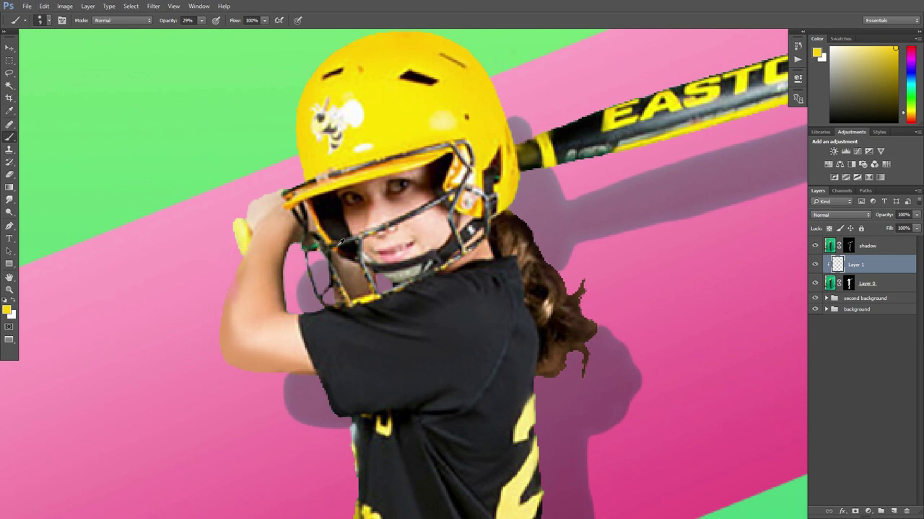
key("d")
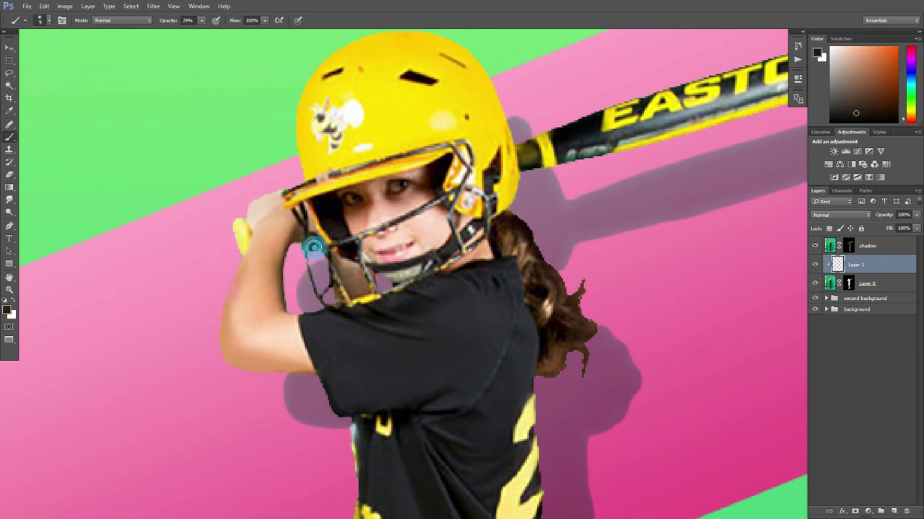
mouse_move(314, 248)
left_mouse_down()
mouse_move(320, 298)
mouse_move(287, 288)
left_mouse_up()
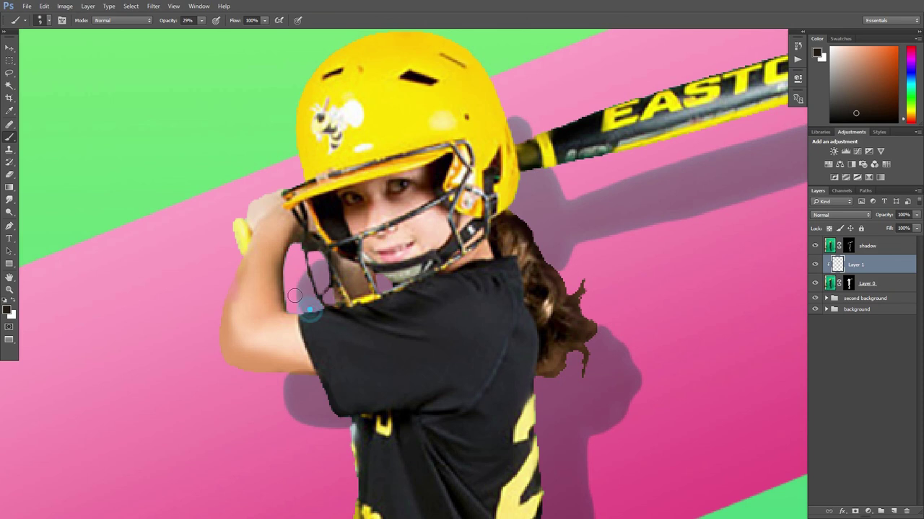
Brush sampled arm skin tone over the shadow along the inner arm edge.
left_click(283, 254, "alt")
left_click_drag(295, 252, 295, 320)
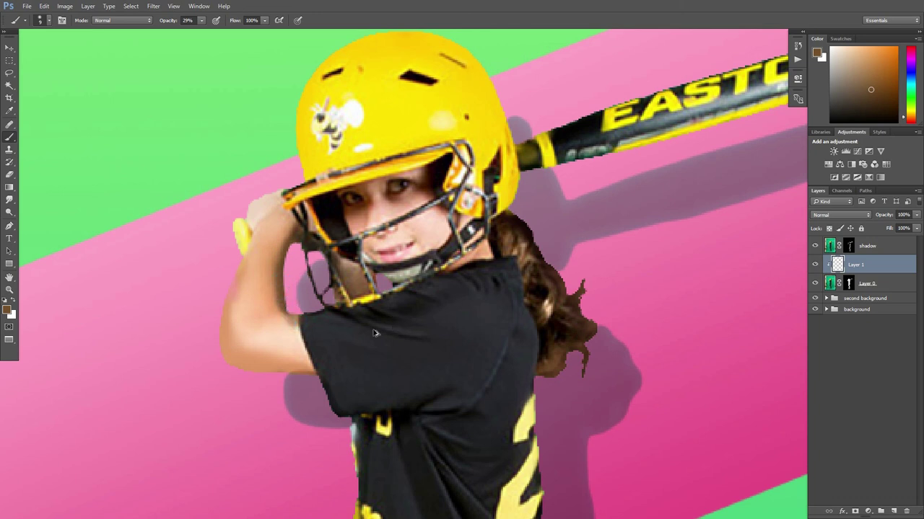
left_click_drag(294, 310, 294, 268)
left_click(299, 247)
key("ctrl+minus")
left_click_drag(373, 313, 326, 260)
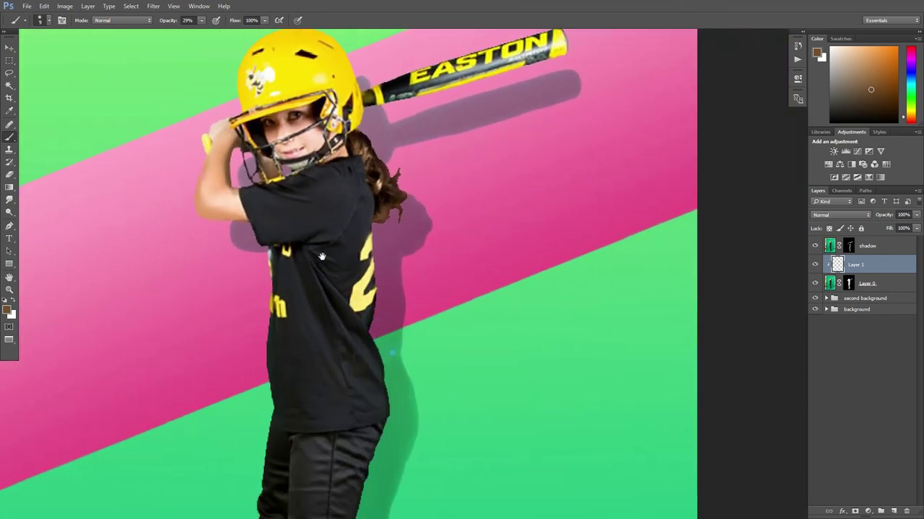
key("ctrl+minus")
scroll(336, 282, "down", 2)
scroll(336, 280, "down", 1)
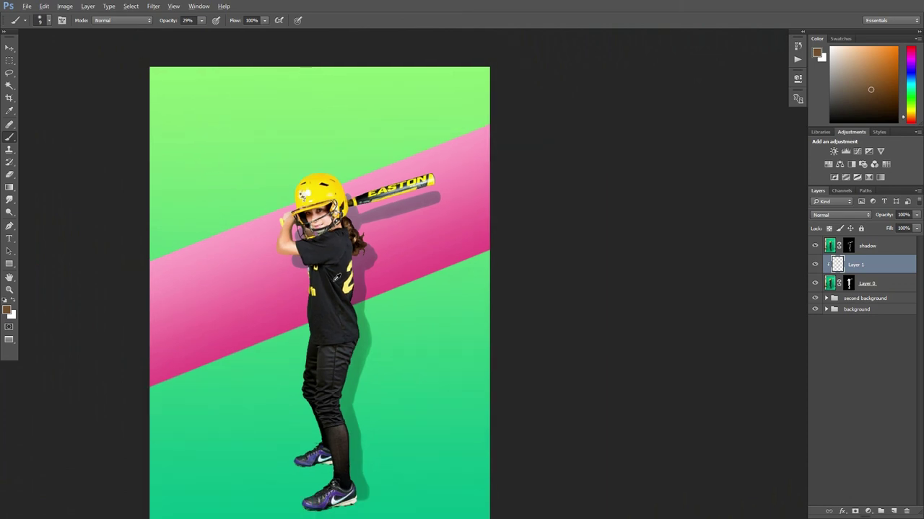
scroll(336, 281, "up", 1)
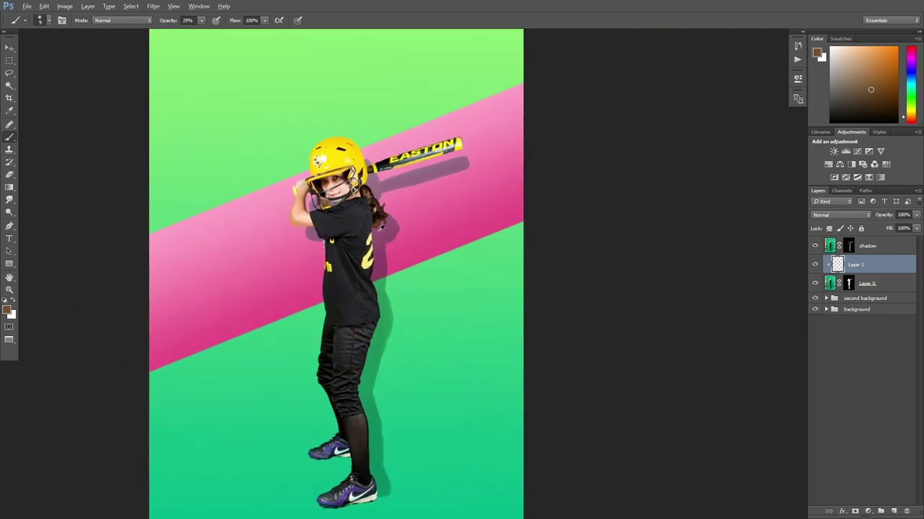
scroll(360, 253, "up", 1)
key("alt")
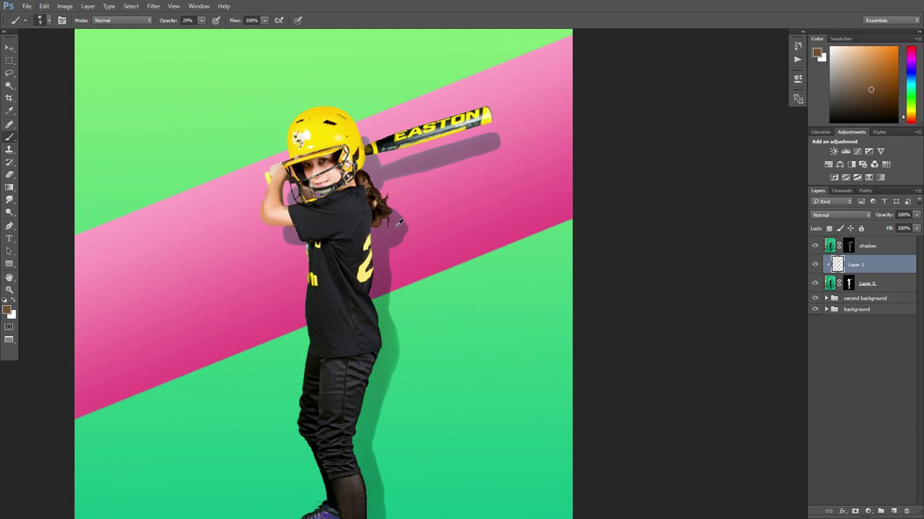
scroll(382, 251, "up", 2)
left_click_drag(378, 251, 466, 213)
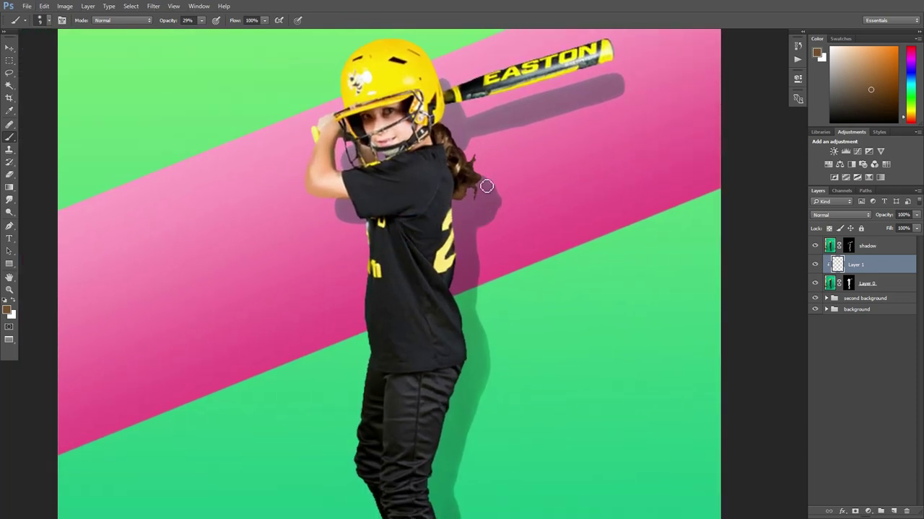
scroll(486, 181, "down", 1)
scroll(489, 164, "up", 1)
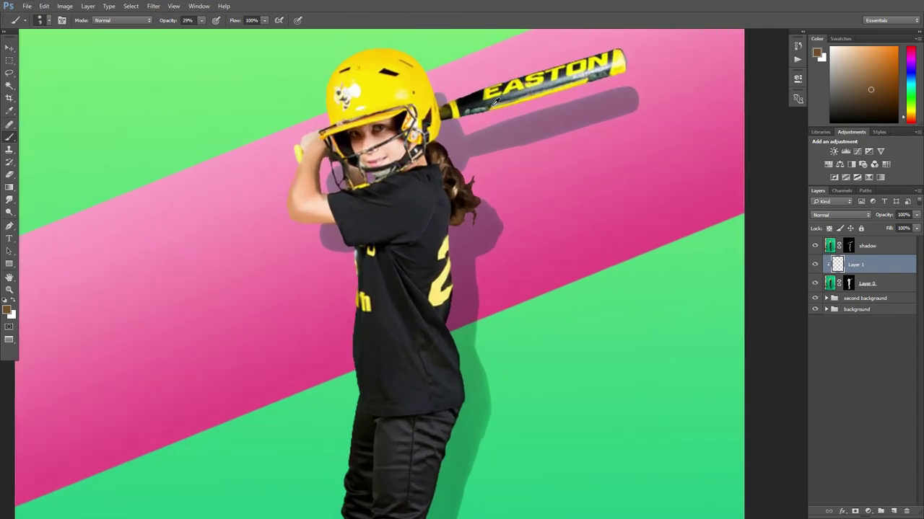
scroll(490, 166, "up", 2)
left_click_drag(489, 178, 480, 215)
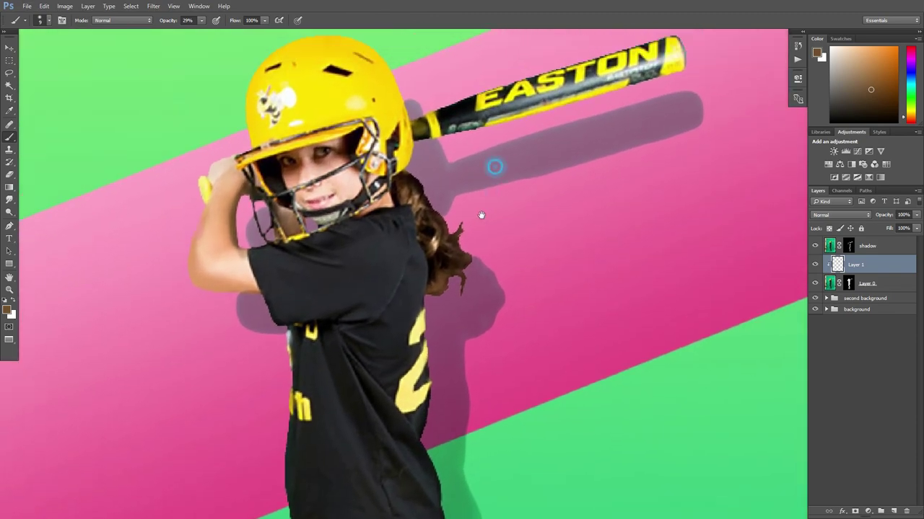
scroll(477, 224, "up", 1)
scroll(432, 227, "up", 1)
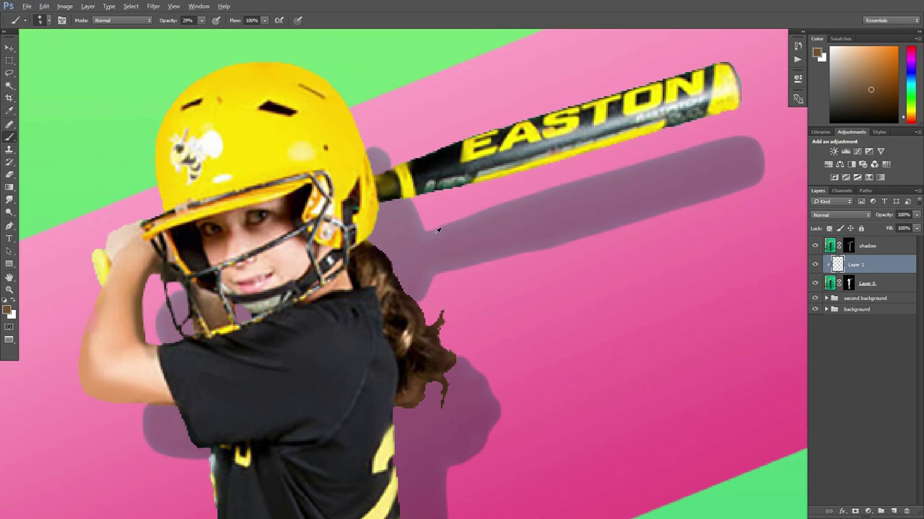
scroll(454, 215, "down", 1)
scroll(450, 213, "down", 1)
scroll(462, 292, "down", 2)
left_click_drag(490, 357, 462, 262)
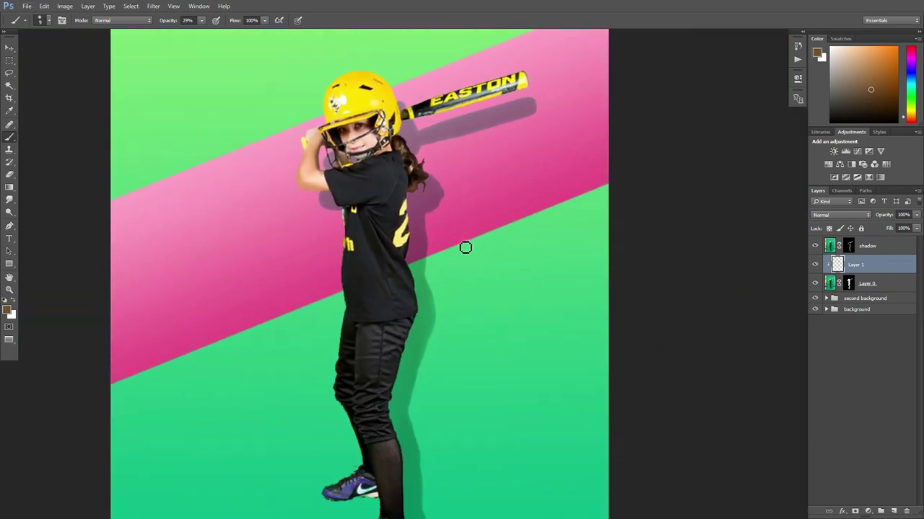
scroll(453, 195, "down", 1)
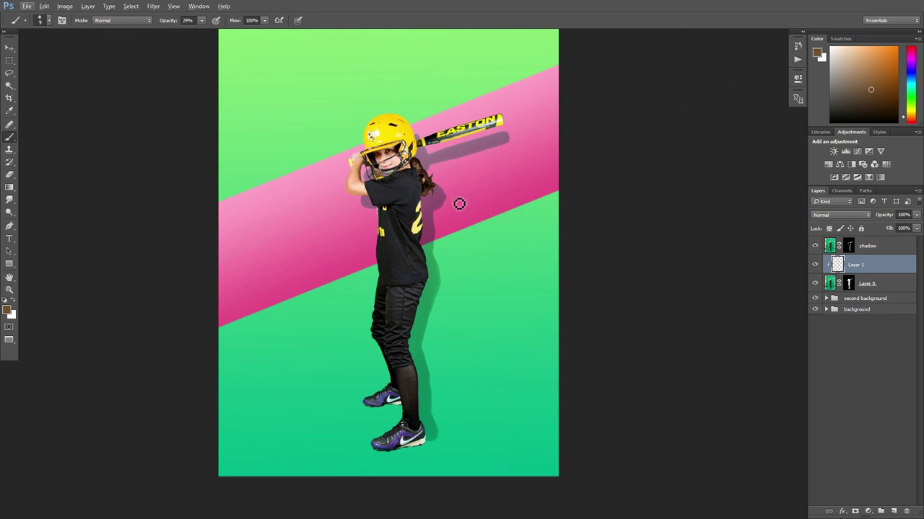
scroll(478, 280, "up", 1)
scroll(476, 276, "up", 1)
scroll(557, 253, "up", 1)
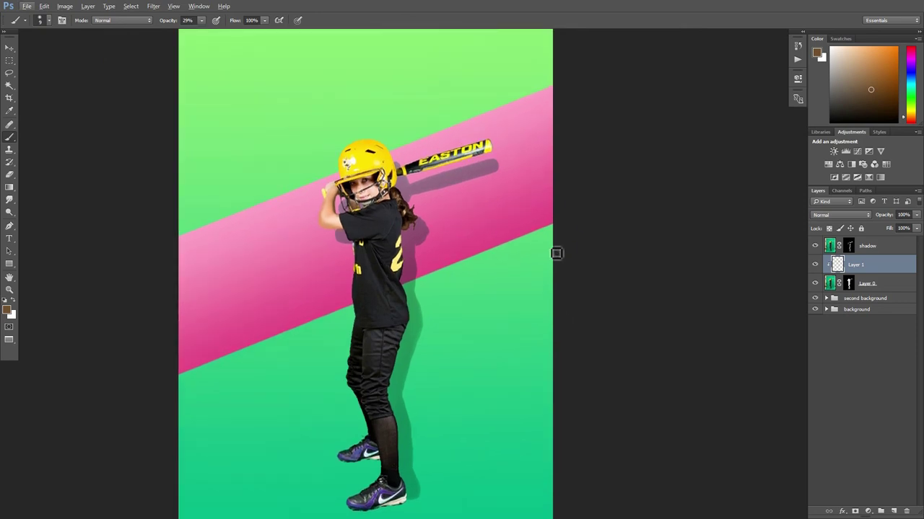